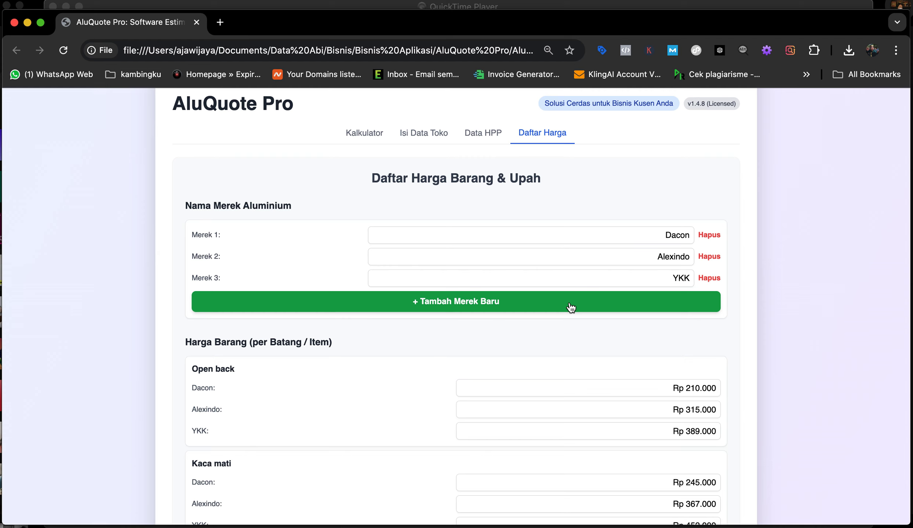
Step: Add a new aluminium brand and replace the 'Merek Baru' placeholder with Inkalum
click(476, 309)
click(681, 300)
double_click(681, 300)
key(BackSpace)
key(BackSpace)
key(BackSpace)
key(BackSpace)
key(BackSpace)
key(BackSpace)
key(BackSpace)
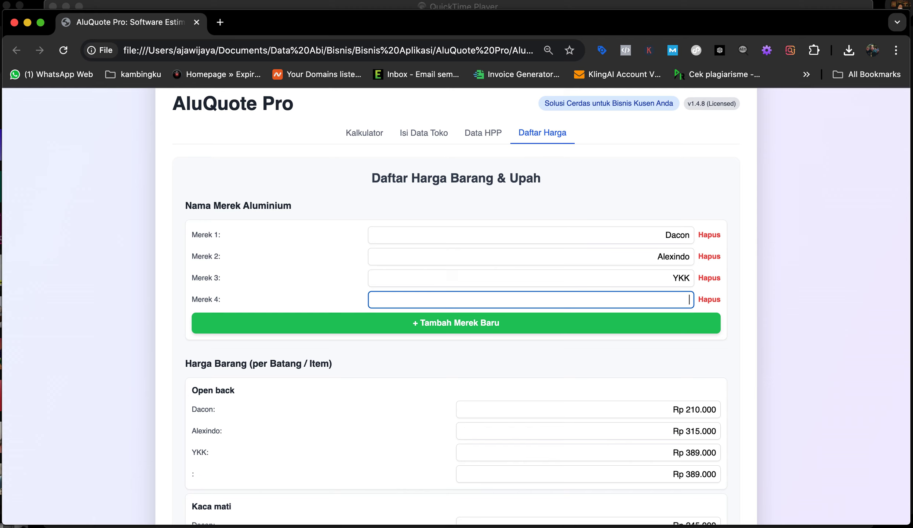
text(Inkalum)
click(738, 326)
Step: Scroll down to Inkalum's Open back price and select it for editing
scroll(614, 402, down, 3)
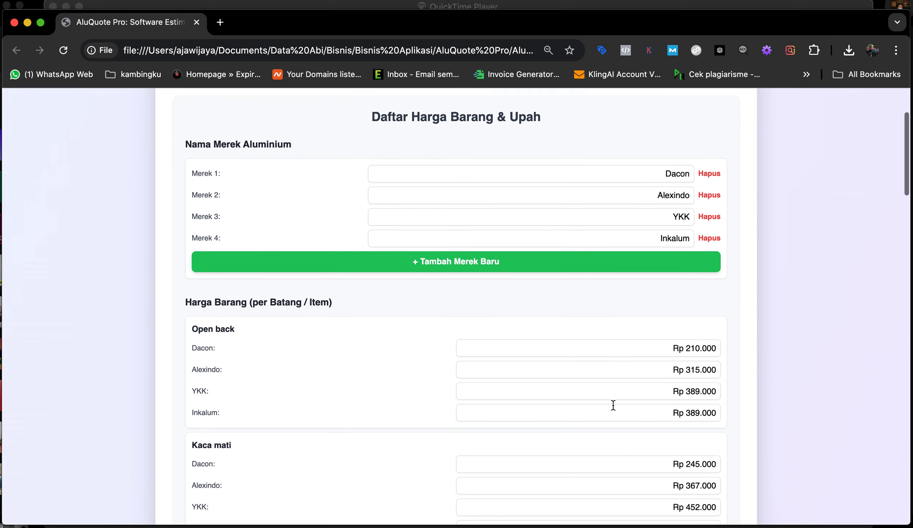
scroll(612, 405, down, 3)
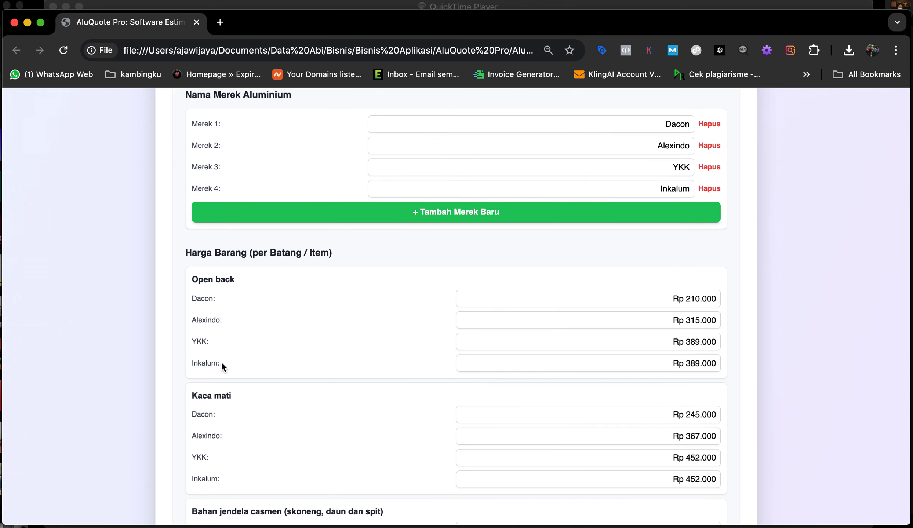
double_click(697, 363)
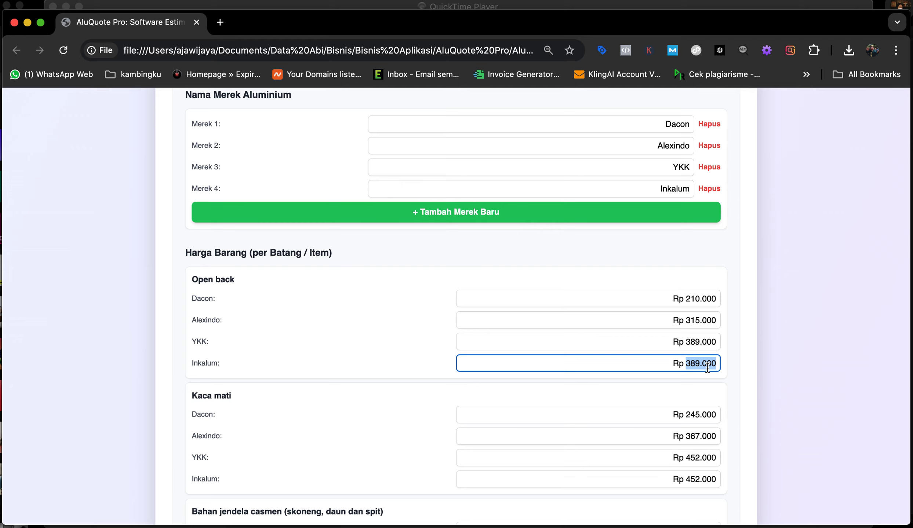
Step: Enter 22000 as Inkalum's Open back price and 290.000 as its Kaca mati price
text(22000)
click(256, 400)
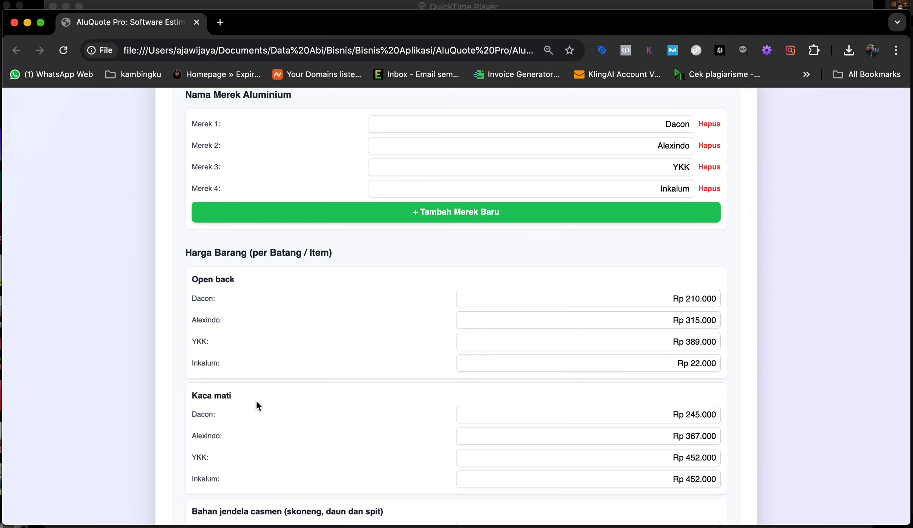
scroll(257, 403, down, 3)
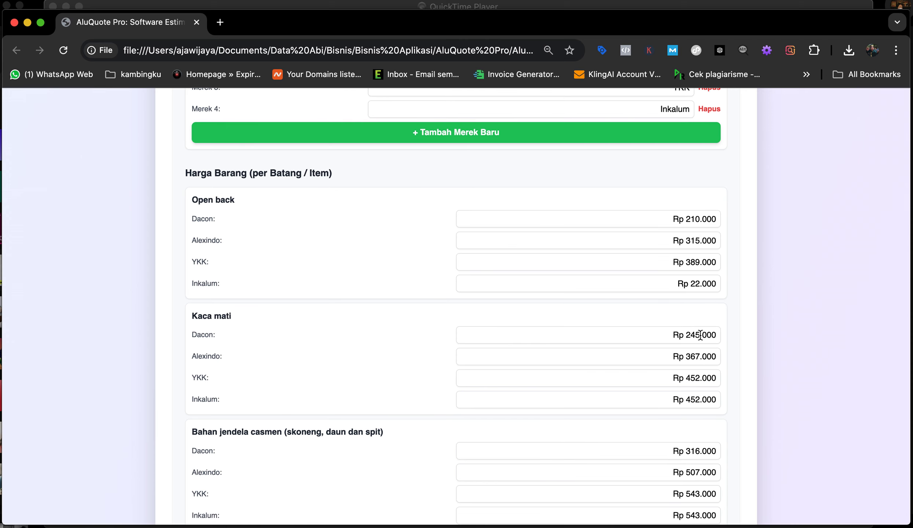
triple_click(701, 399)
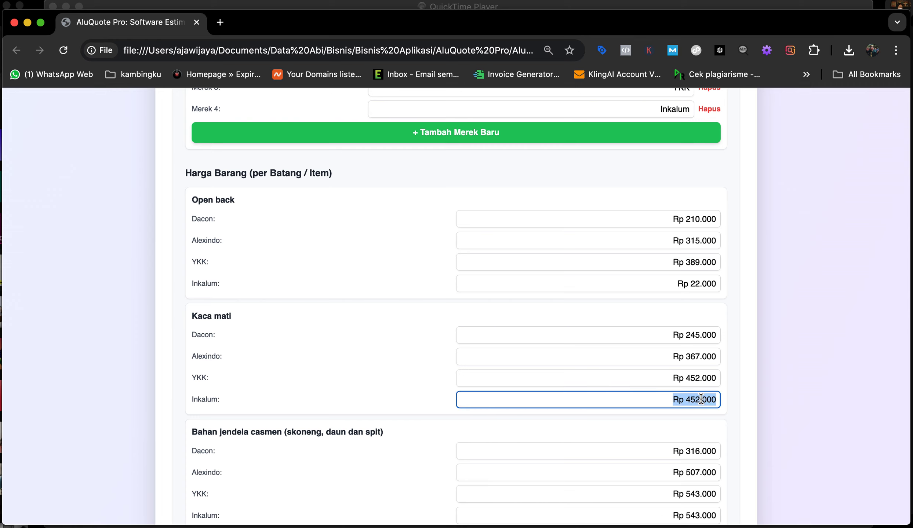
click(741, 395)
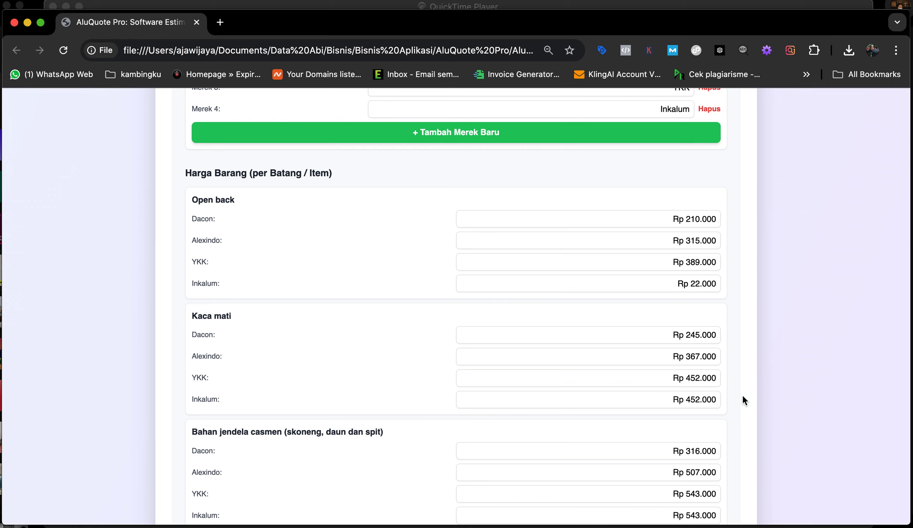
double_click(703, 398)
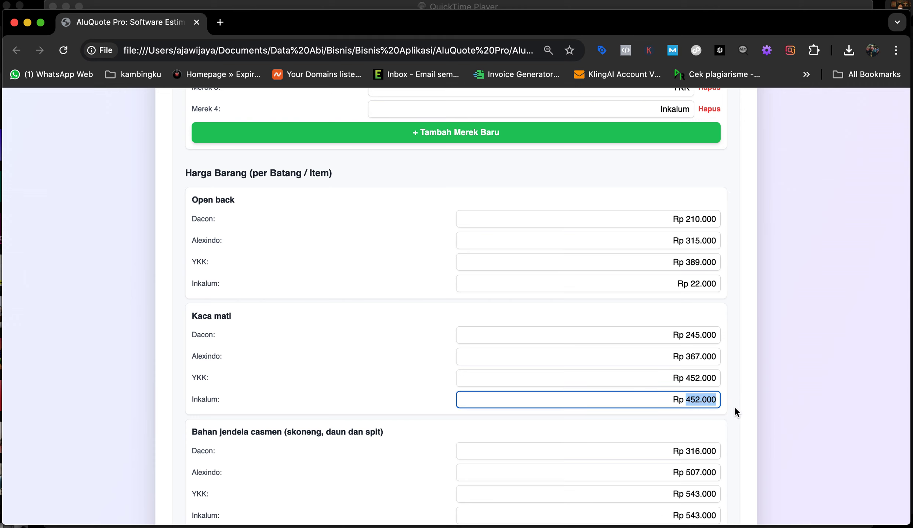
text(29)
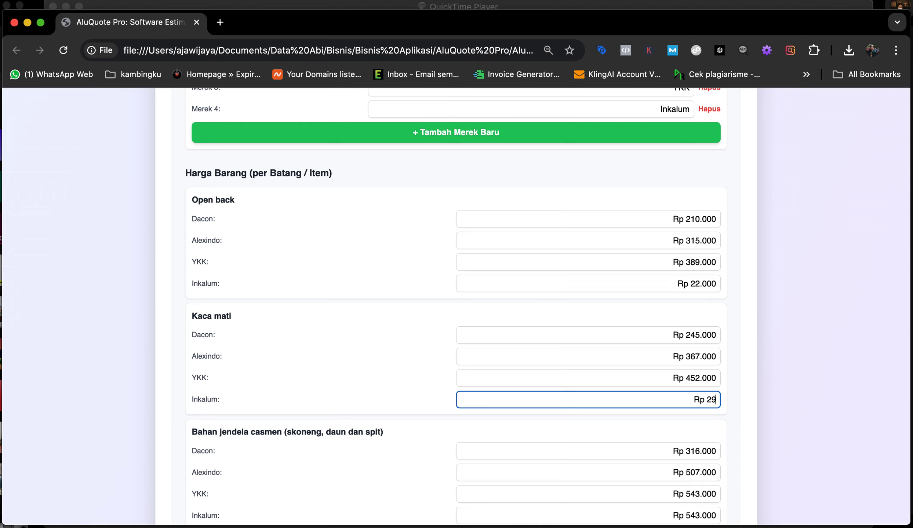
text(0.000)
click(733, 410)
scroll(503, 439, down, 5)
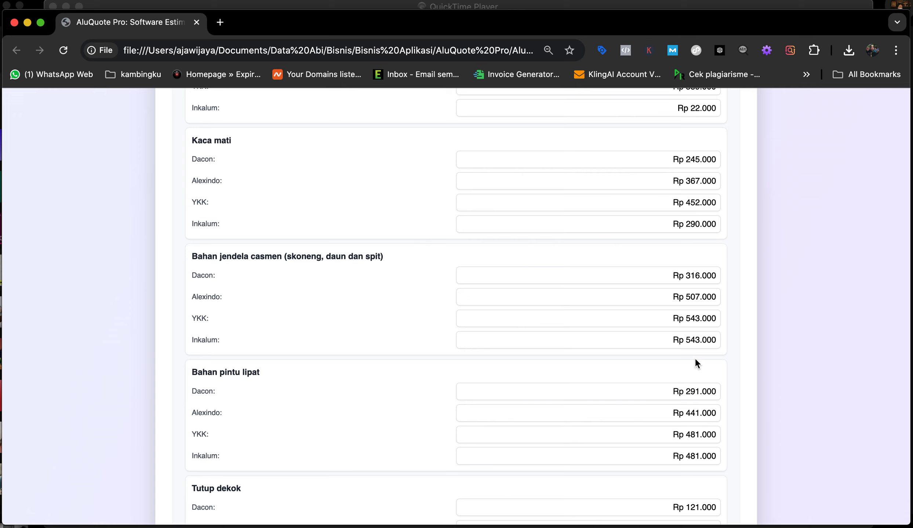
Step: Set Inkalum's Bahan jendela casmen price to 250.000 and Bahan pintu lipat price to 30.000
double_click(696, 340)
text(2)
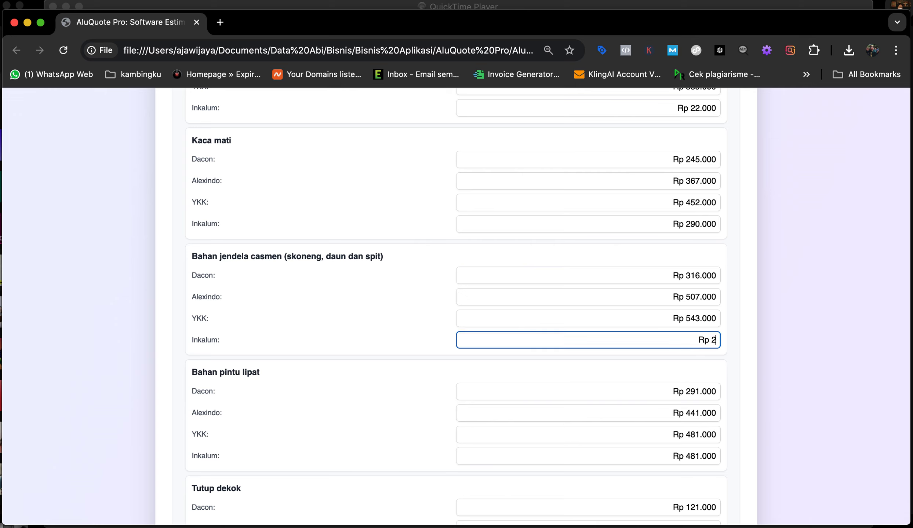
text(50.000)
click(736, 367)
scroll(584, 413, down, 4)
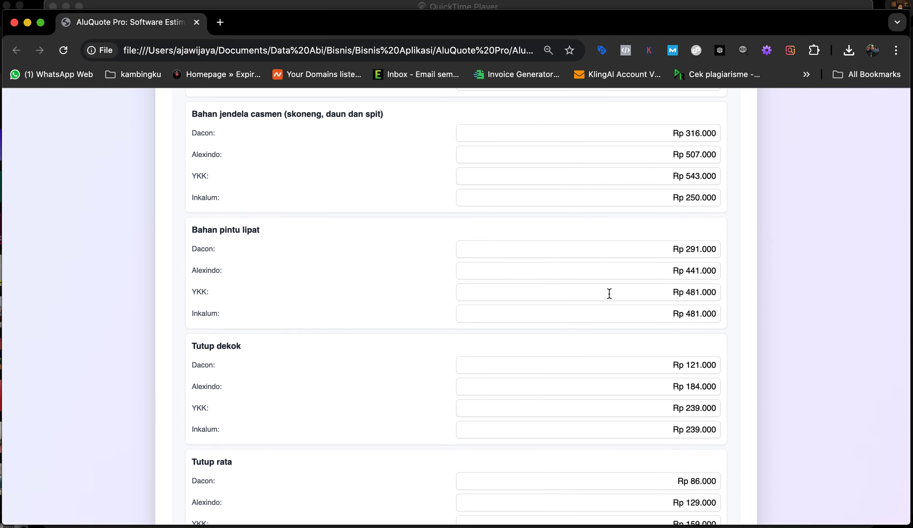
double_click(702, 314)
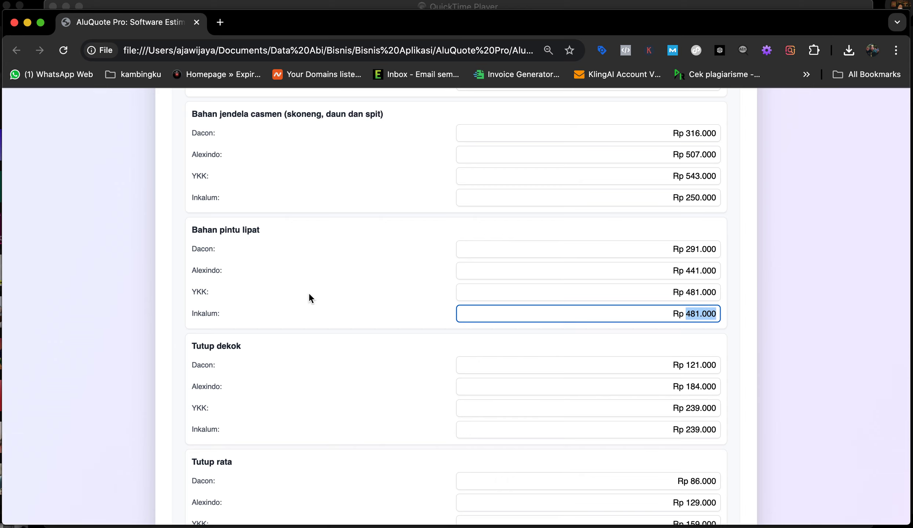
scroll(403, 305, down, 3)
scroll(402, 305, up, 5)
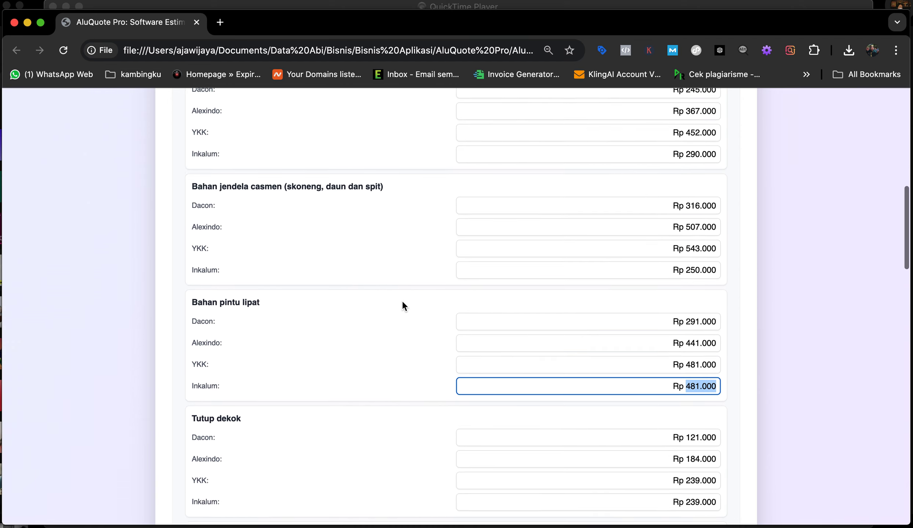
scroll(402, 305, down, 1)
text(30.)
text(000)
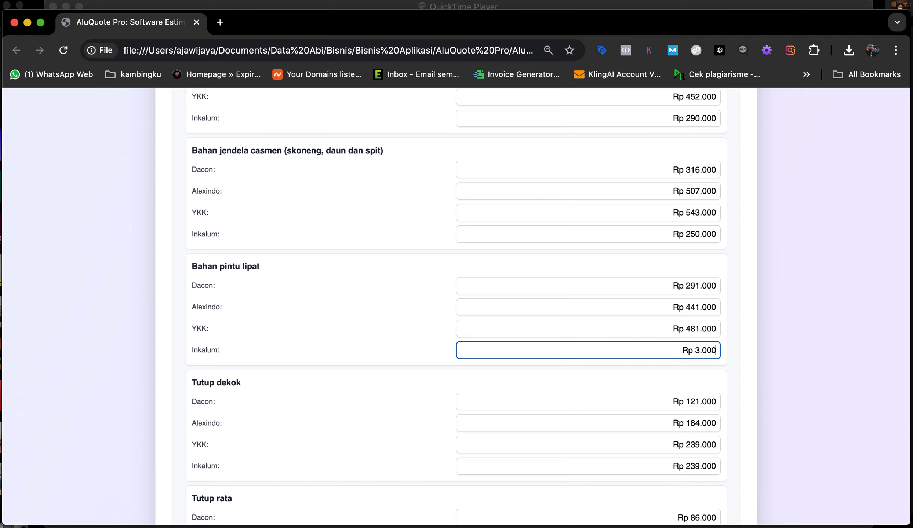
click(747, 405)
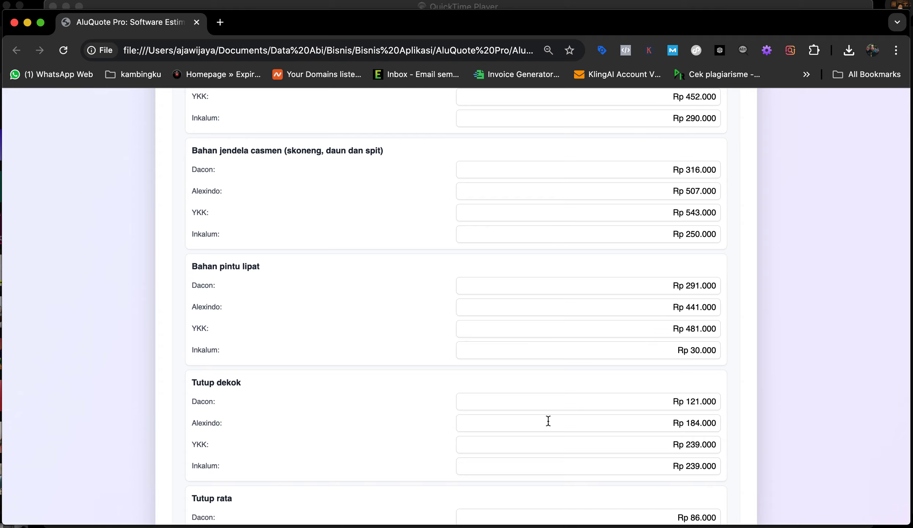
Step: Set the Silen price per bottle to Rp 35.000
scroll(548, 422, down, 10)
scroll(548, 421, down, 7)
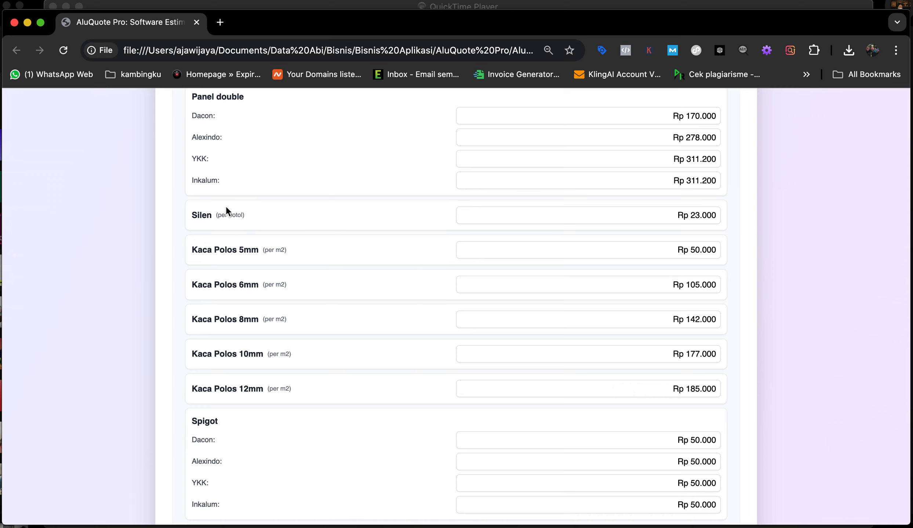
double_click(705, 215)
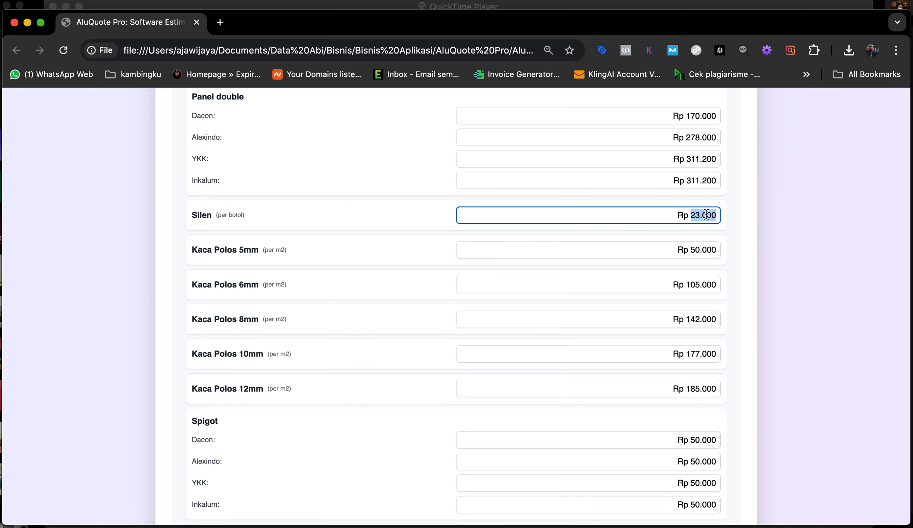
text(35000)
click(741, 245)
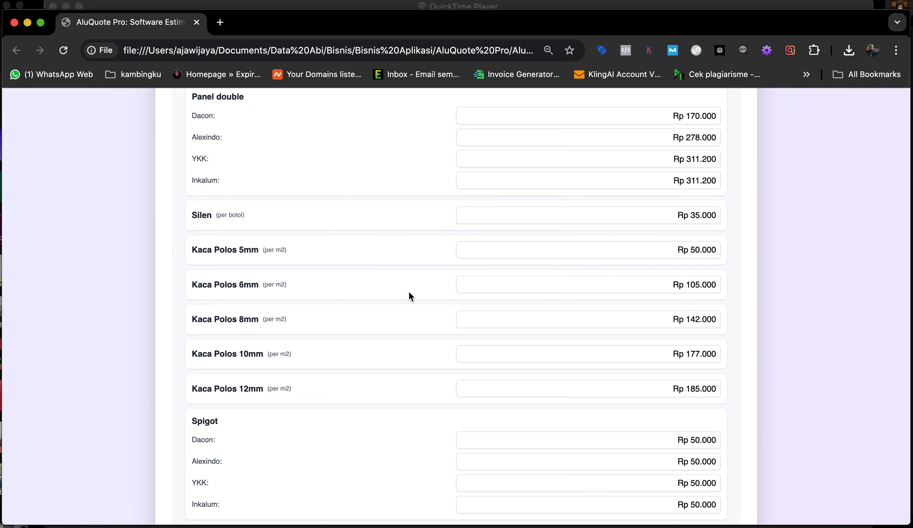
scroll(411, 336, down, 3)
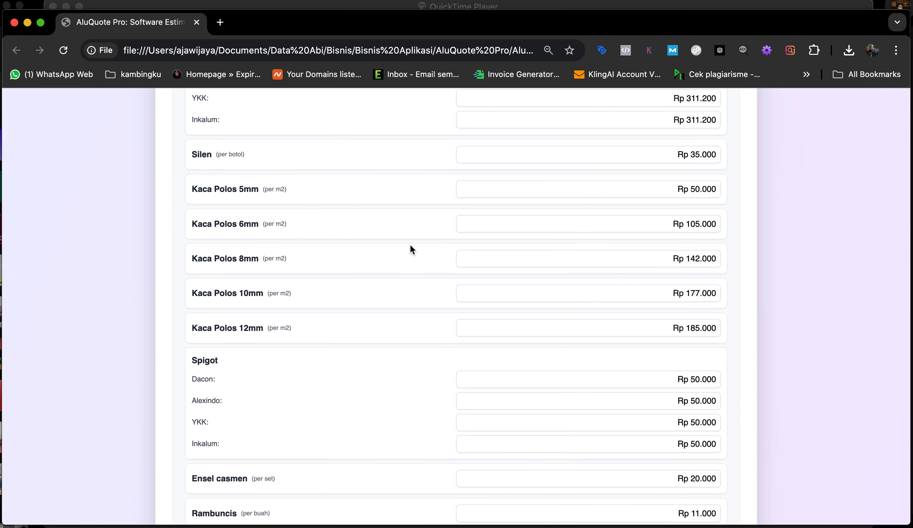
scroll(409, 220, down, 10)
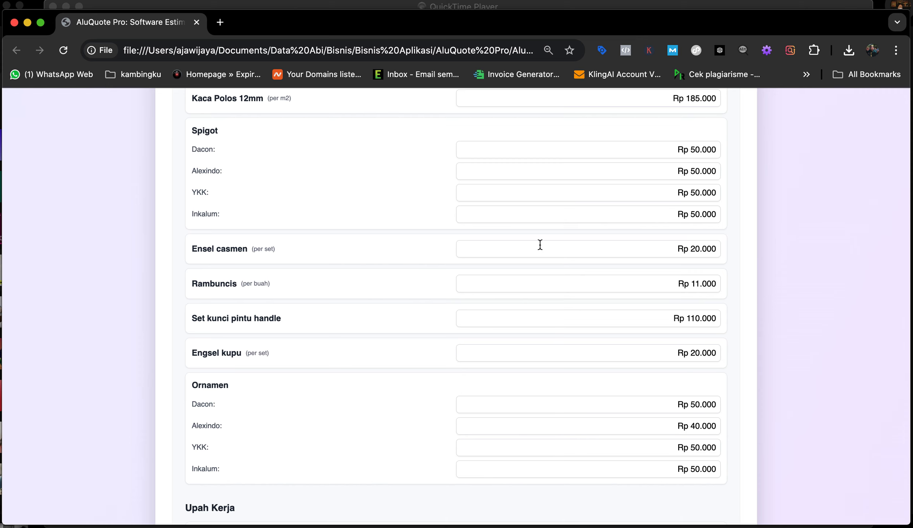
scroll(534, 316, down, 4)
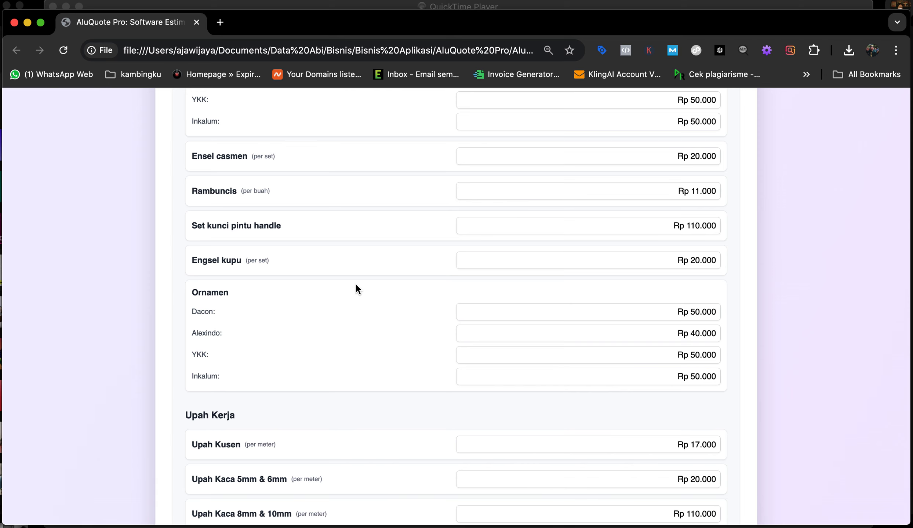
scroll(356, 289, down, 8)
scroll(356, 283, down, 2)
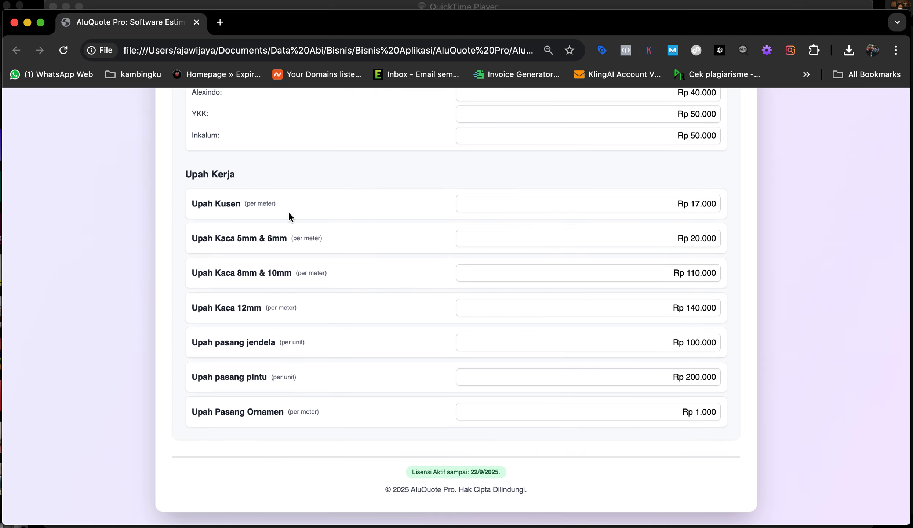
Step: Change Upah Kusen to 23000, Upah Kaca 5mm & 6mm to 25.000, and Upah pasang jendela to 125.000
click(705, 199)
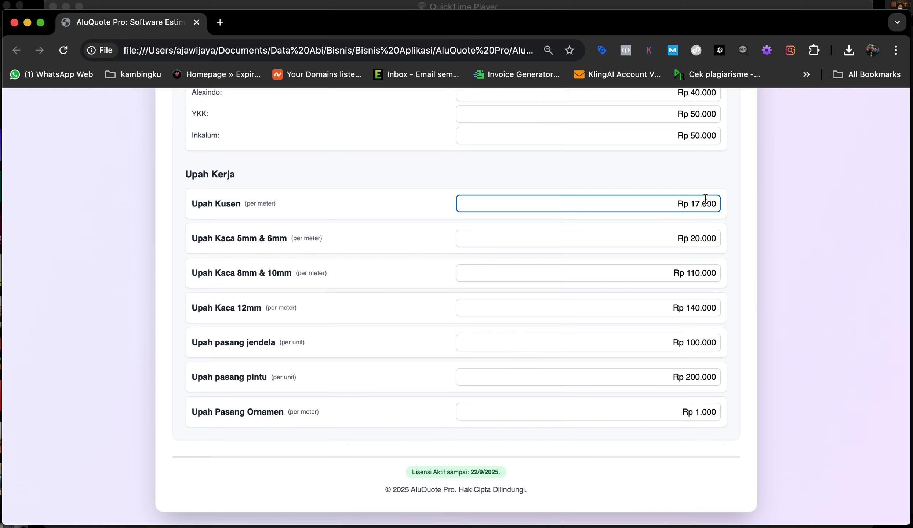
double_click(705, 200)
text(23000)
double_click(702, 239)
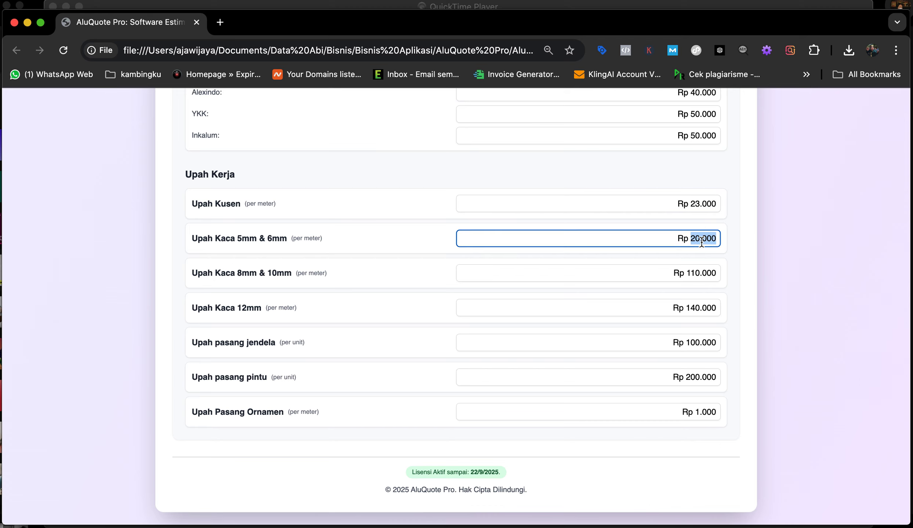
text(25.000)
double_click(698, 342)
text(12)
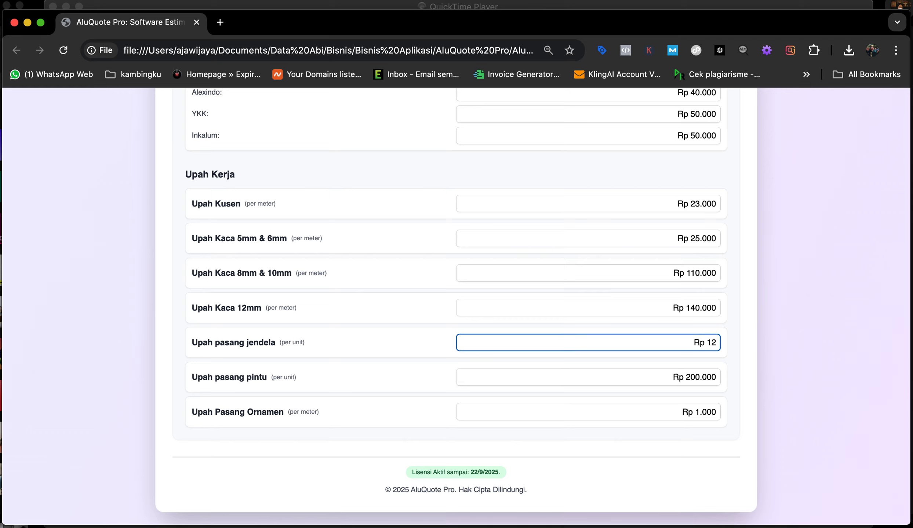
text(5.000)
scroll(610, 426, down, 2)
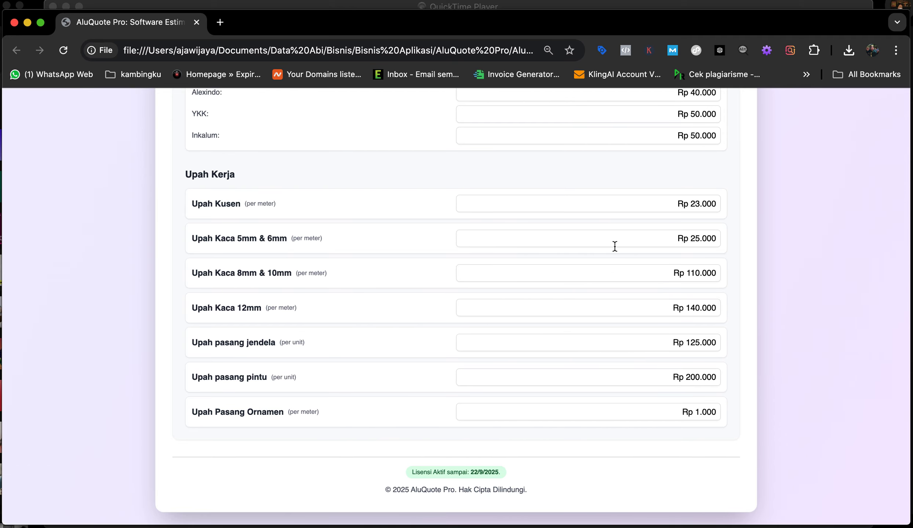
scroll(608, 190, up, 15)
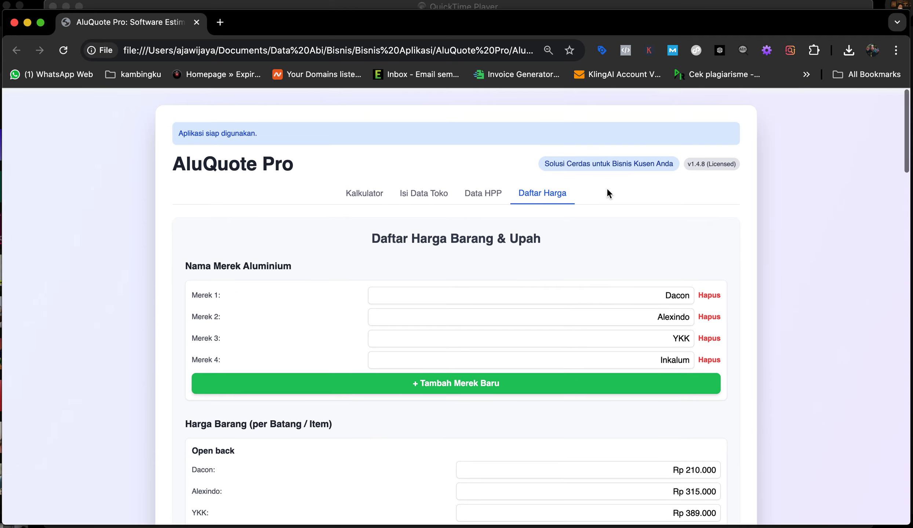
Step: Visit the shop details form, then the Master Data HPP cost page
click(423, 196)
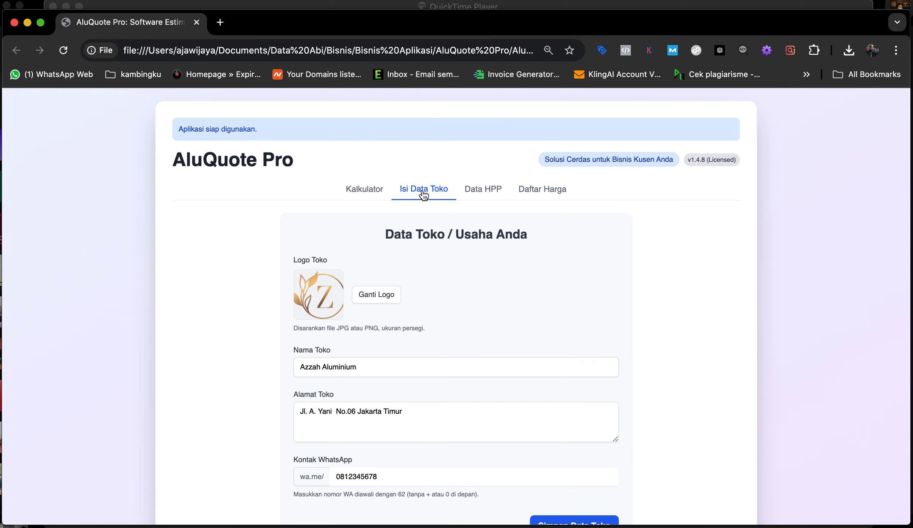
click(476, 192)
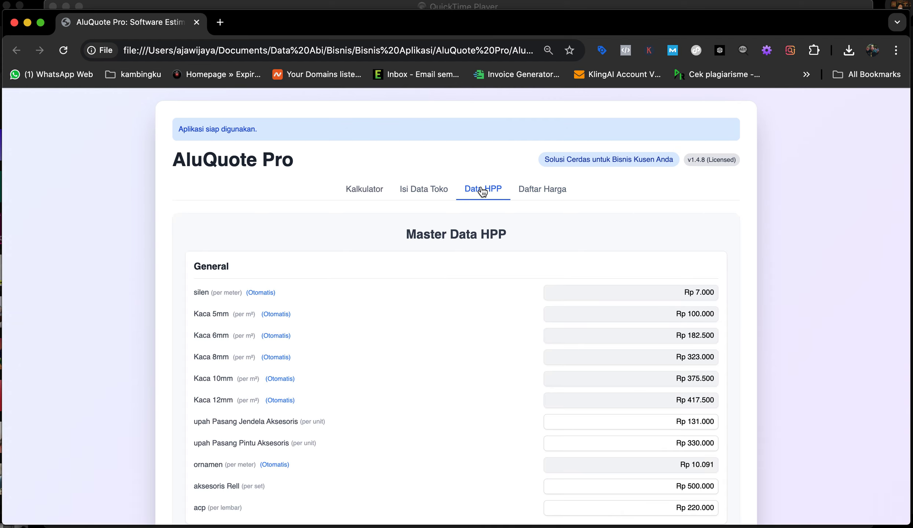
scroll(471, 286, down, 1)
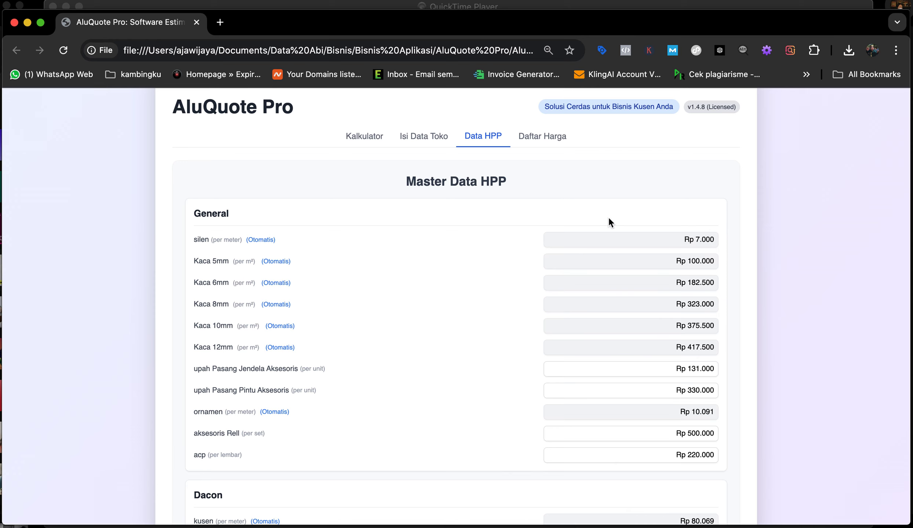
Step: Scroll through the Daftar Harga item and labour prices, then return to Master Data HPP
click(543, 138)
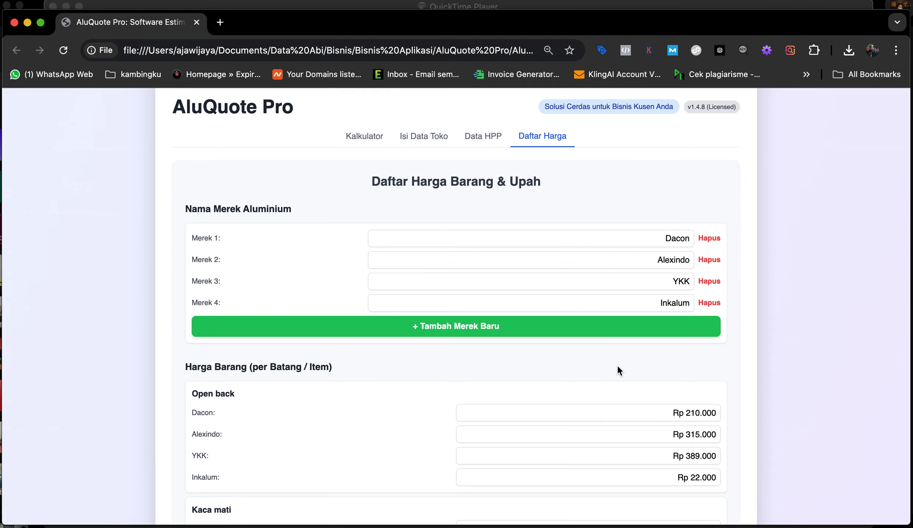
scroll(616, 365, down, 2)
scroll(612, 345, down, 3)
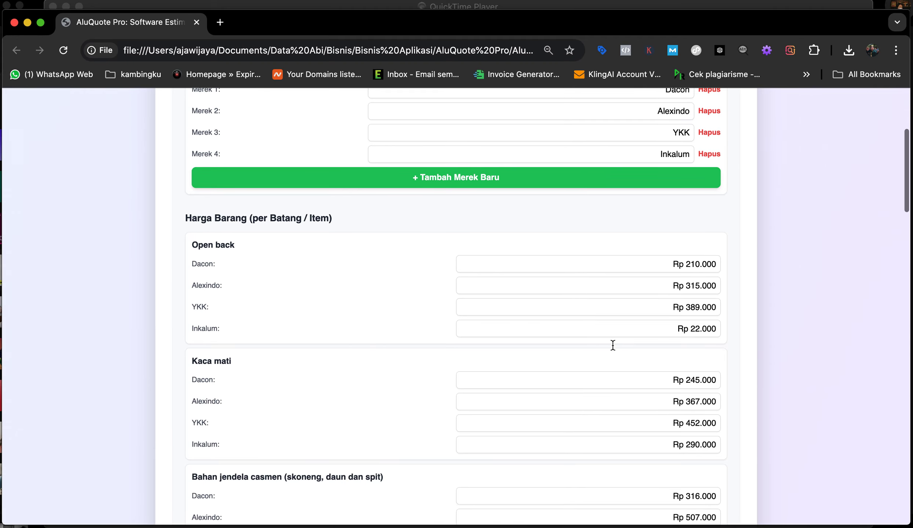
scroll(612, 345, up, 5)
scroll(612, 345, down, 10)
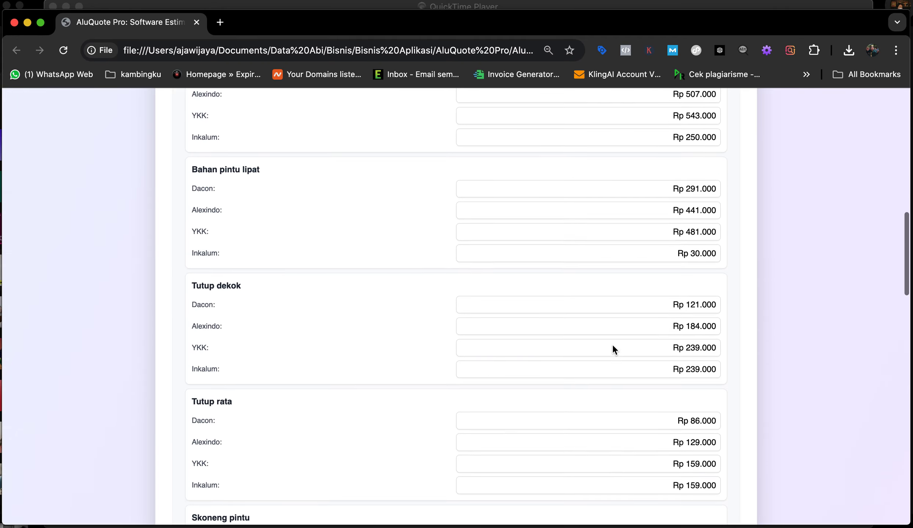
scroll(612, 345, down, 10)
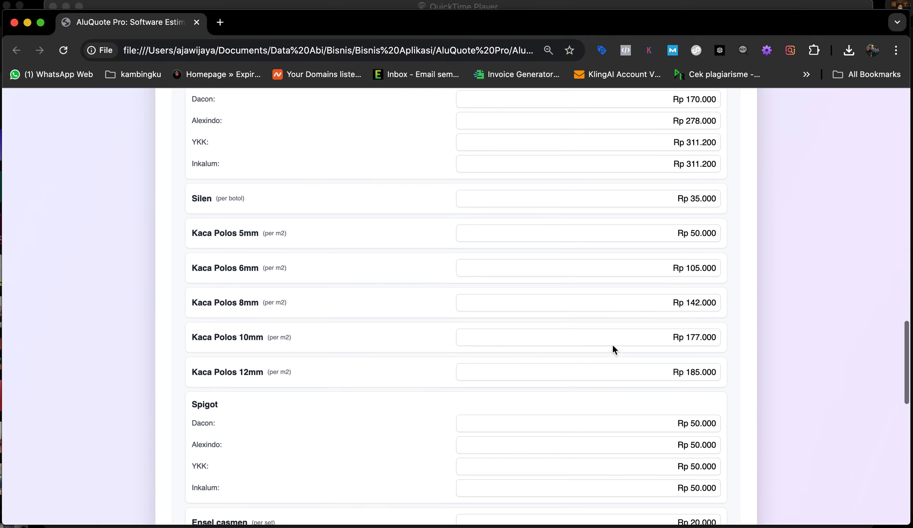
scroll(666, 210, up, 20)
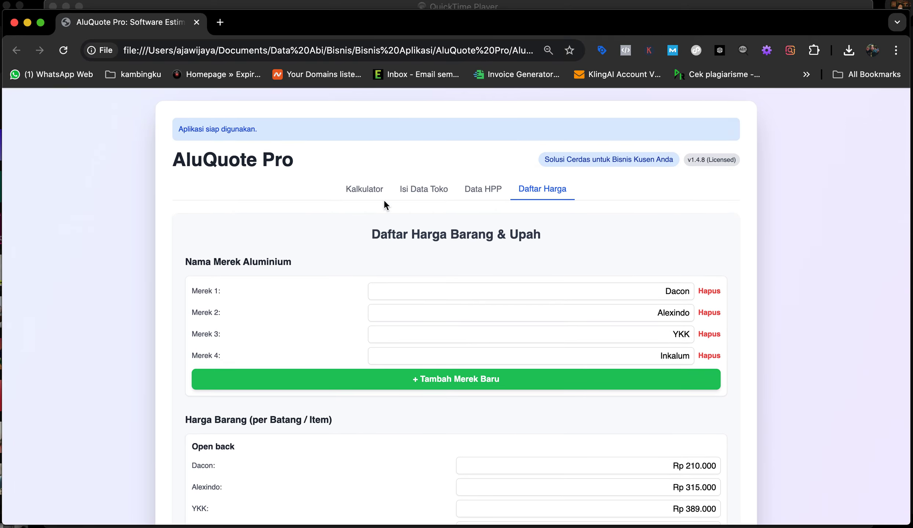
click(482, 189)
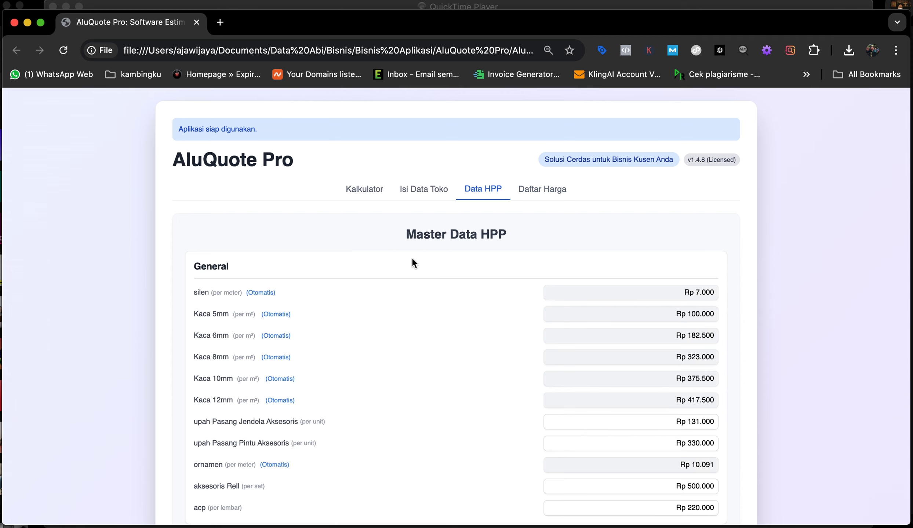
Step: In the Kalkulator, expand and read the Dasar Perhitungan Harga section, then scroll back up
click(367, 189)
scroll(372, 279, down, 20)
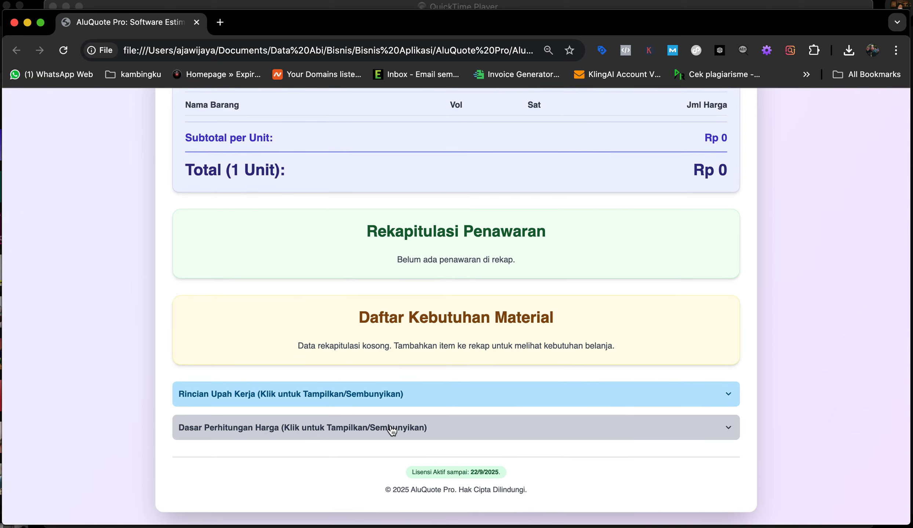
click(392, 431)
scroll(391, 427, down, 5)
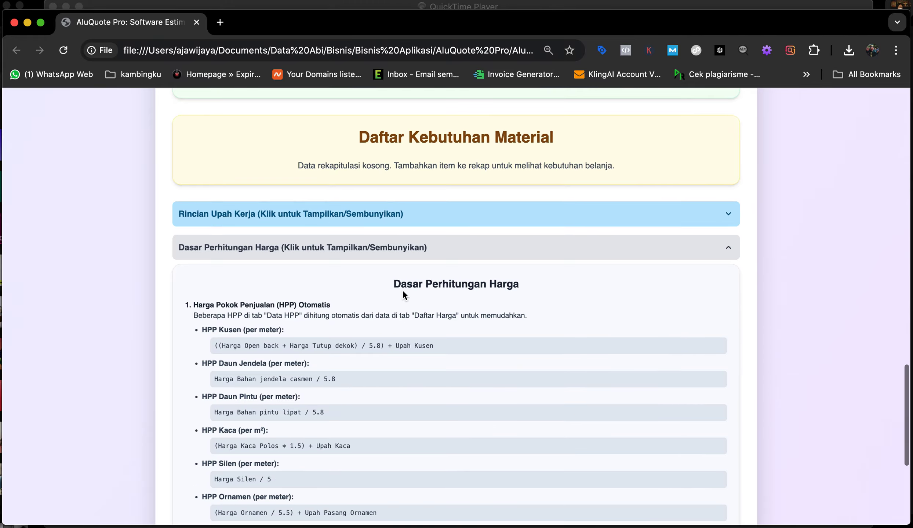
scroll(417, 379, down, 7)
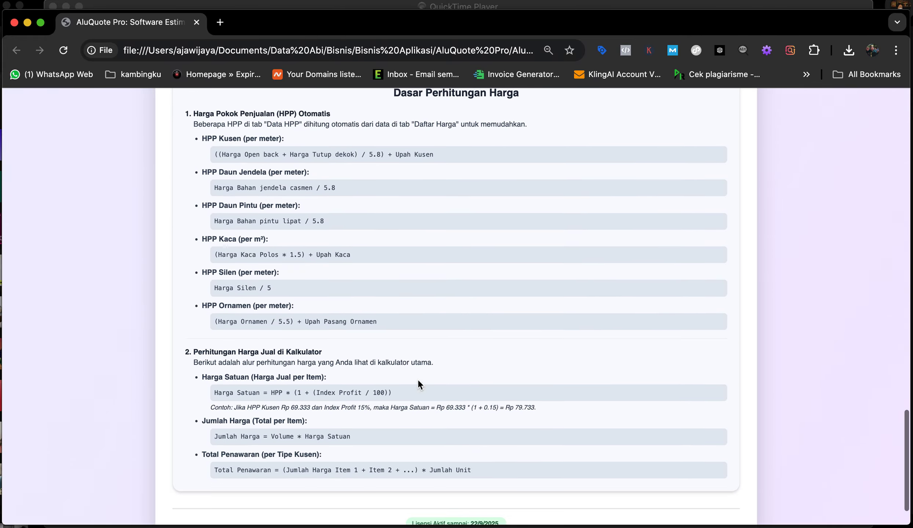
scroll(414, 242, up, 14)
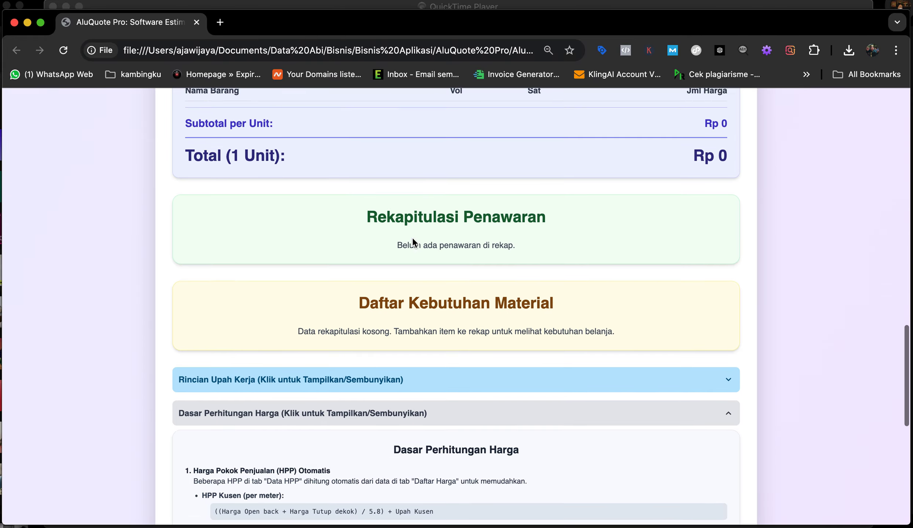
scroll(412, 239, down, 14)
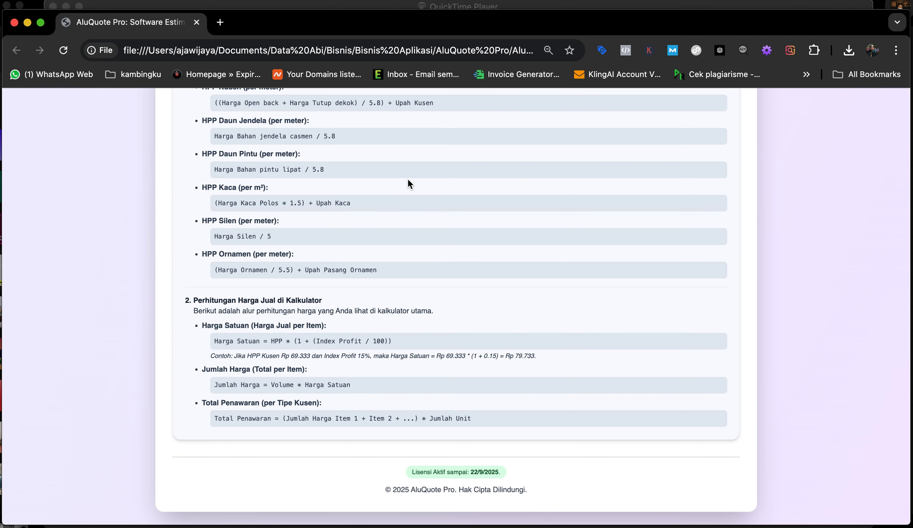
scroll(408, 180, up, 3)
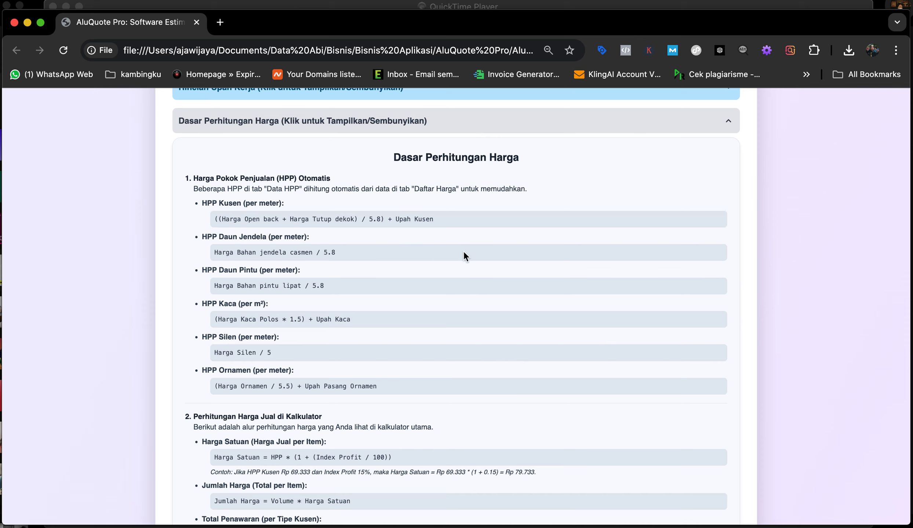
scroll(463, 212, up, 15)
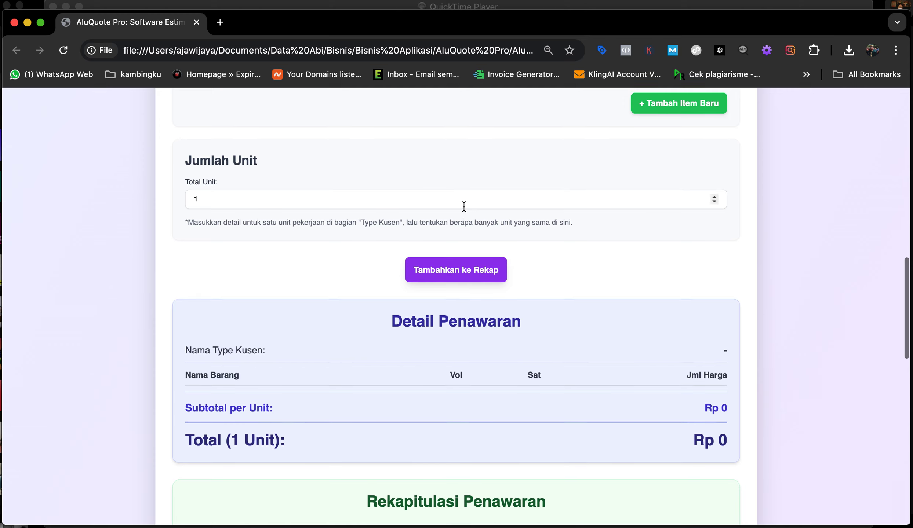
scroll(467, 170, up, 12)
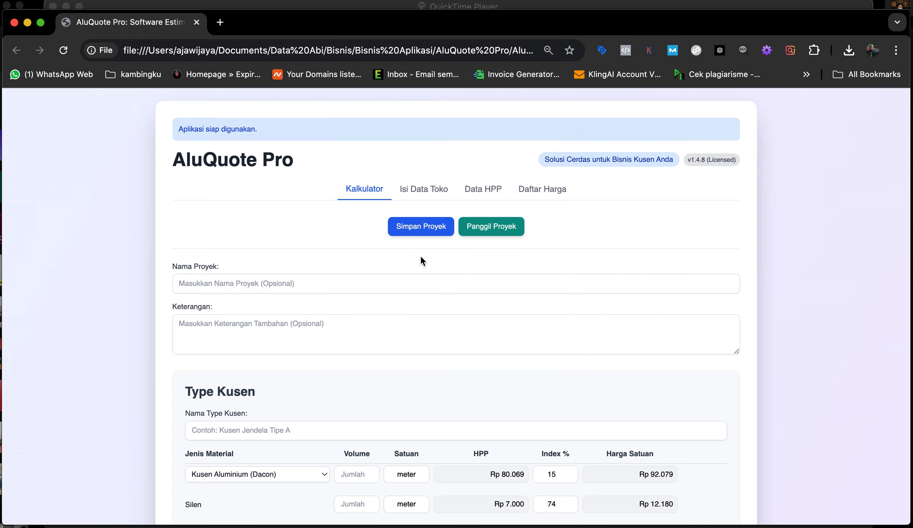
Step: Enter 'Daftar Harga juni 2025' as the project name and insert '22' before 'juni'
click(234, 283)
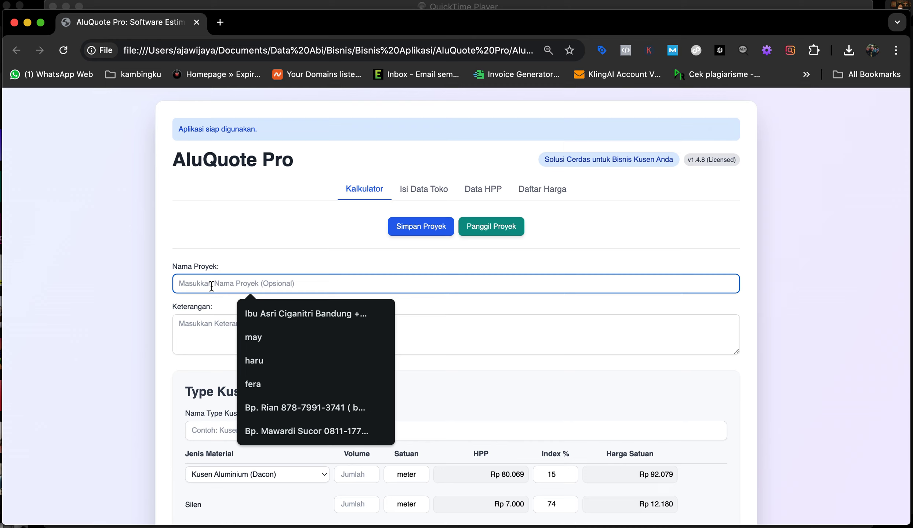
text(Daftar Harga )
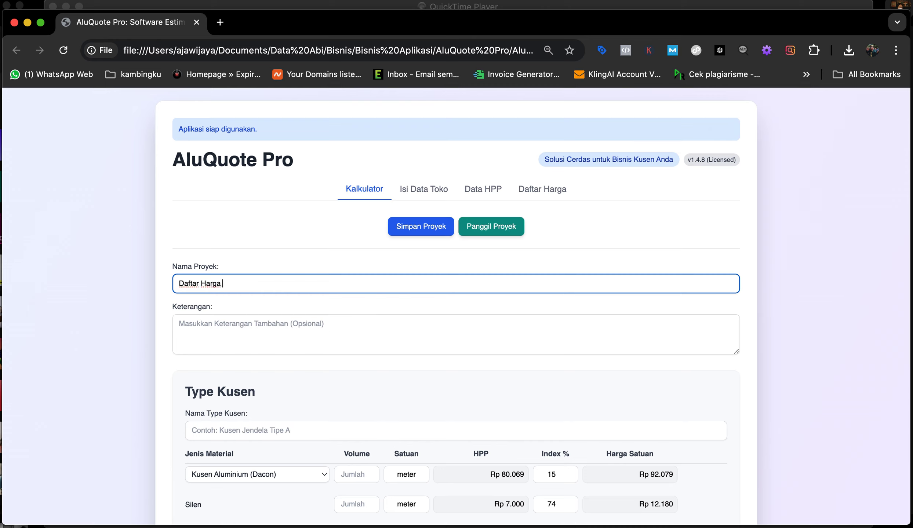
text(juni 2025)
click(221, 283)
text(22)
Step: Glance at the price list and store details pages before returning to the calculator
scroll(521, 406, down, 1)
scroll(521, 407, up, 1)
click(541, 190)
click(416, 191)
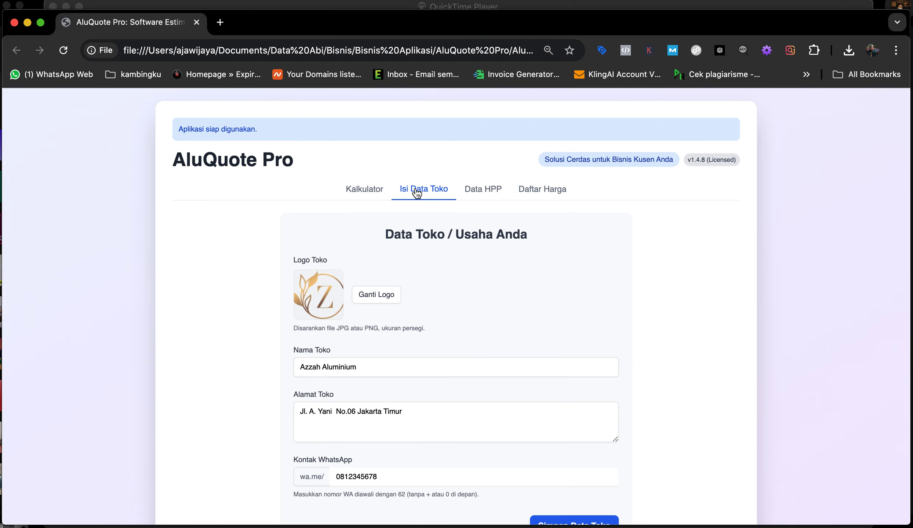
click(551, 188)
click(365, 190)
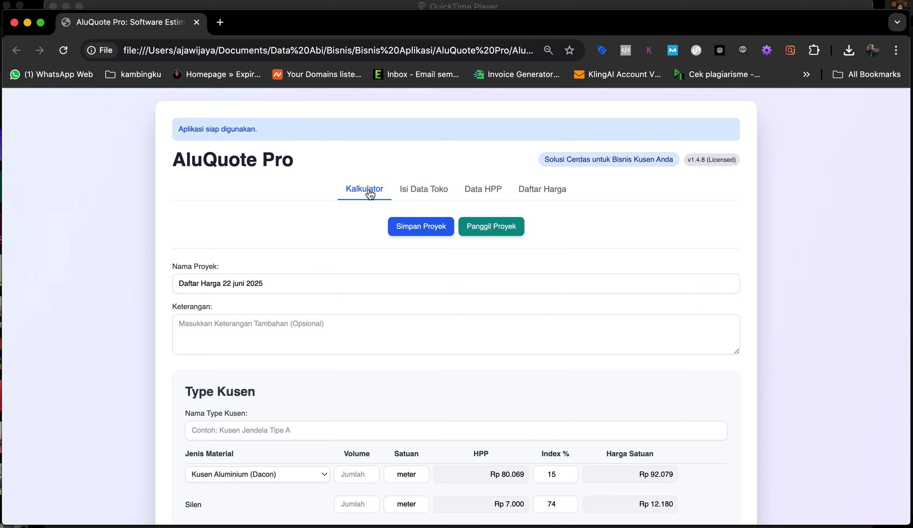
Step: Prefix the project name with 'Master' and save the project file
click(181, 284)
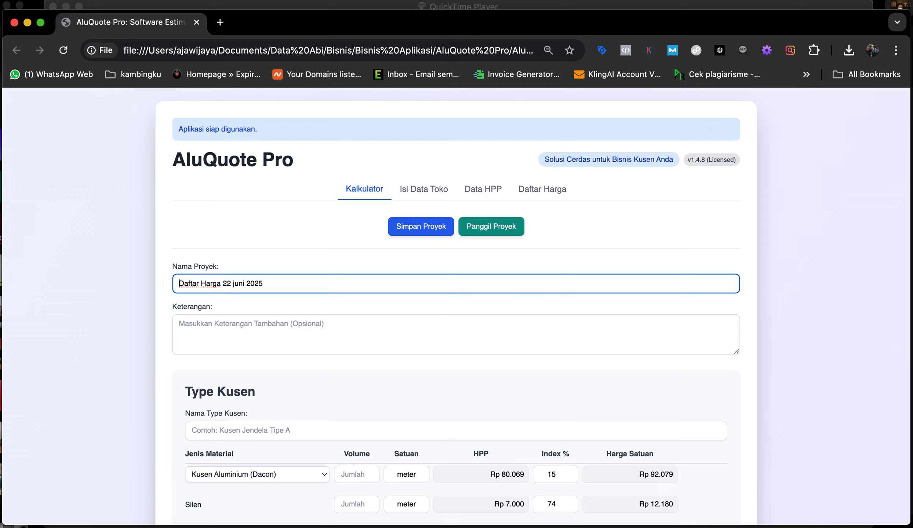
text(Master)
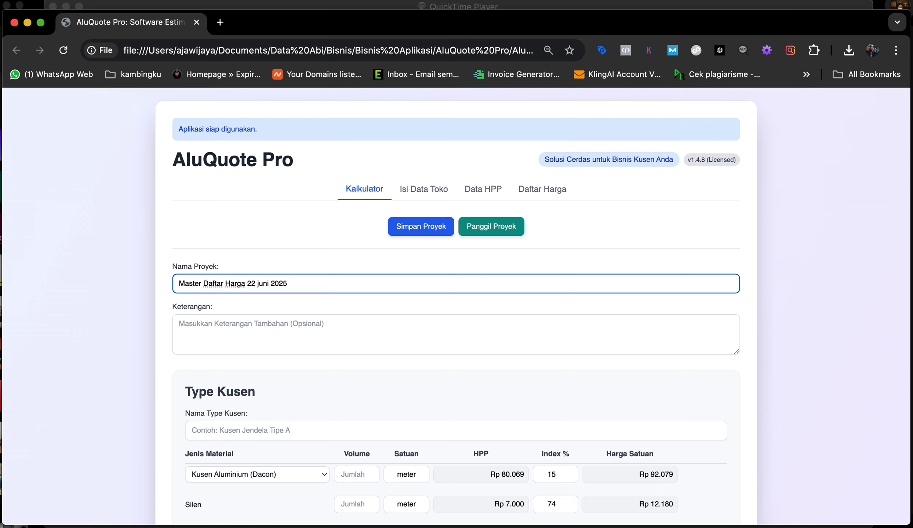
click(424, 230)
mouse_move(749, 108)
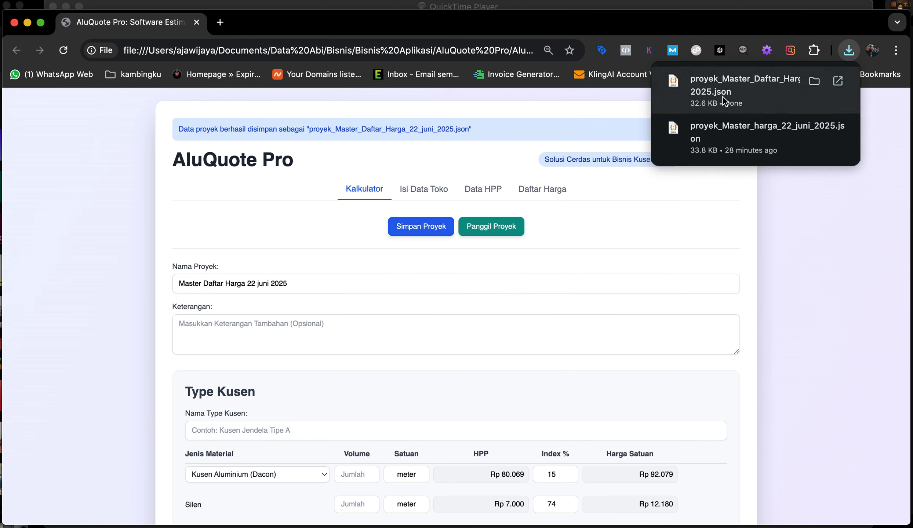
Step: Close the downloads panel and select the whole Nama Proyek text
click(618, 208)
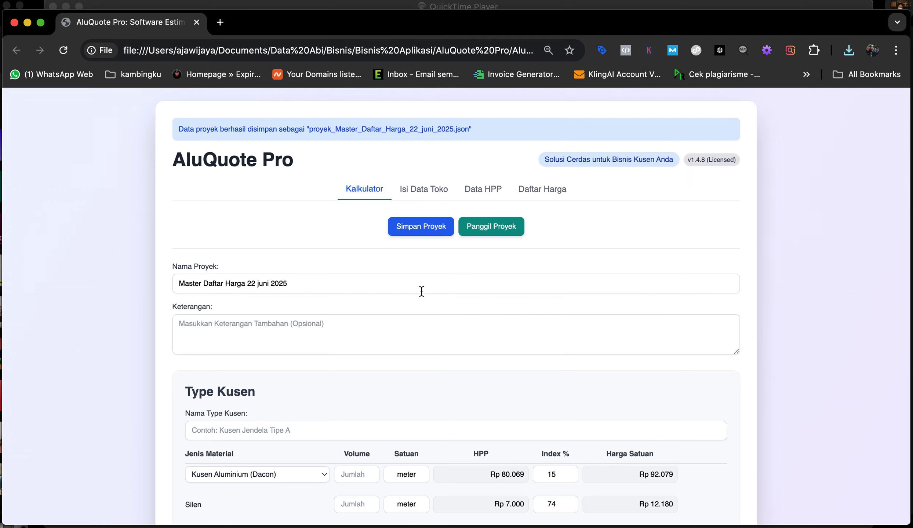
scroll(427, 347, down, 2)
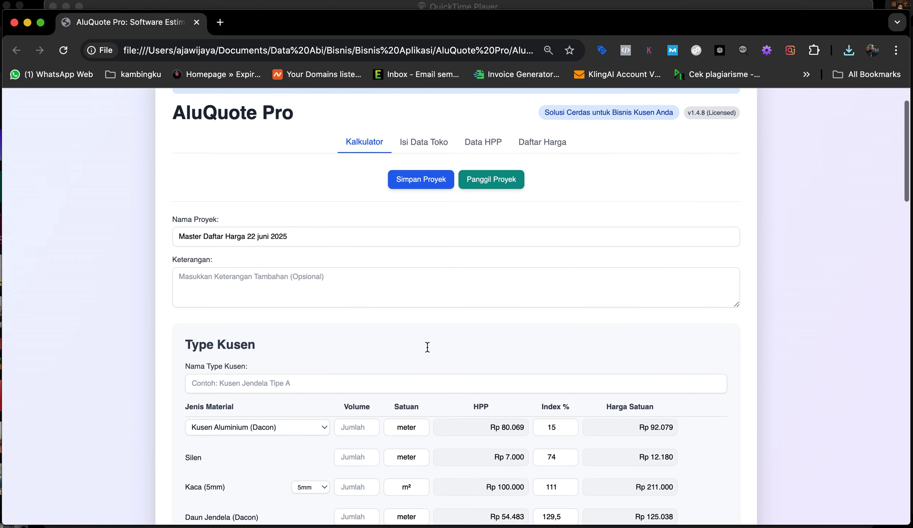
click(306, 238)
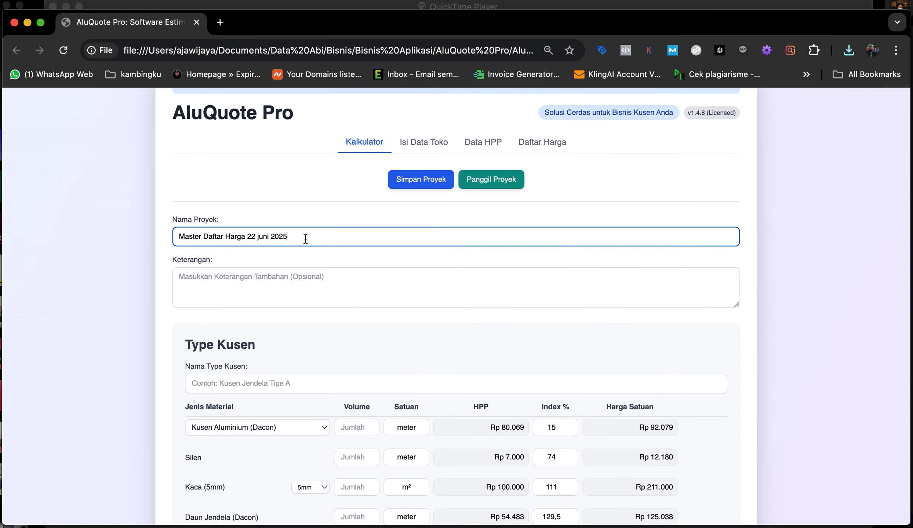
drag(306, 238, 181, 239)
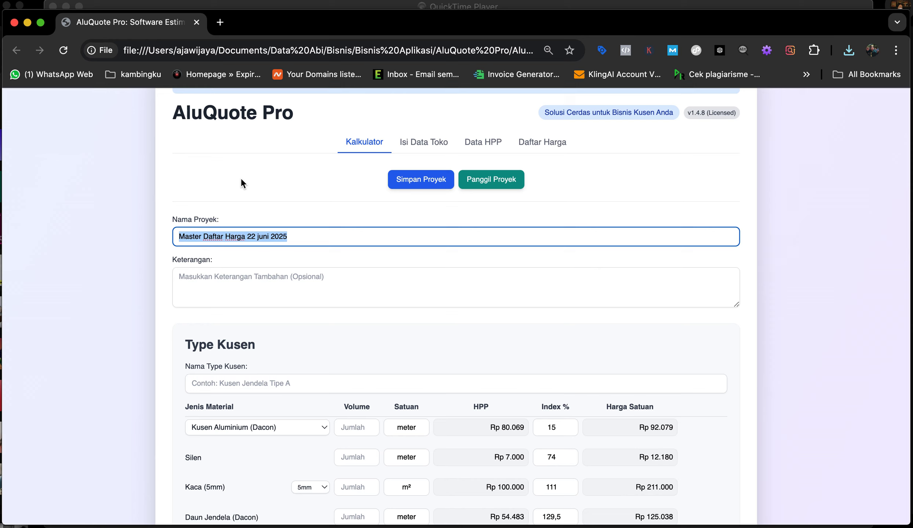
Step: Close the AluQuote Pro tab and reopen AluQuote Pro v1.4.8.html from Finder's Recents
click(197, 22)
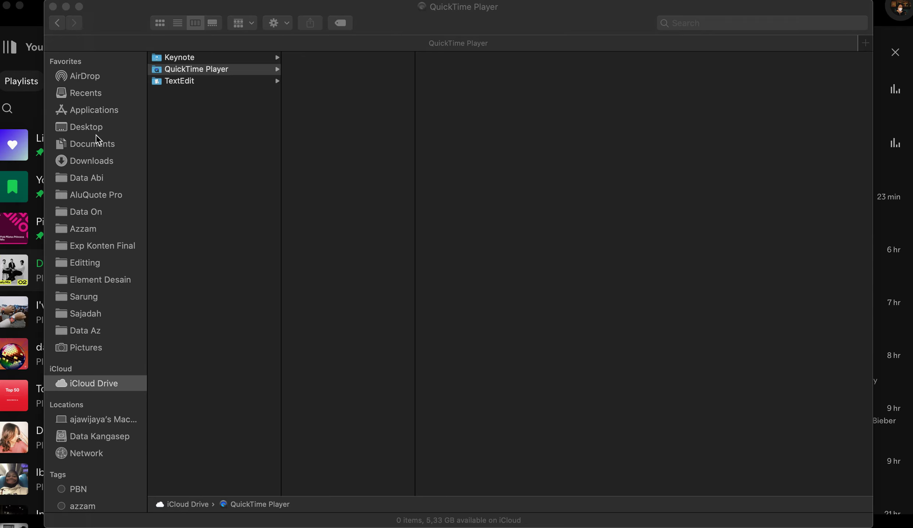
click(98, 109)
click(98, 93)
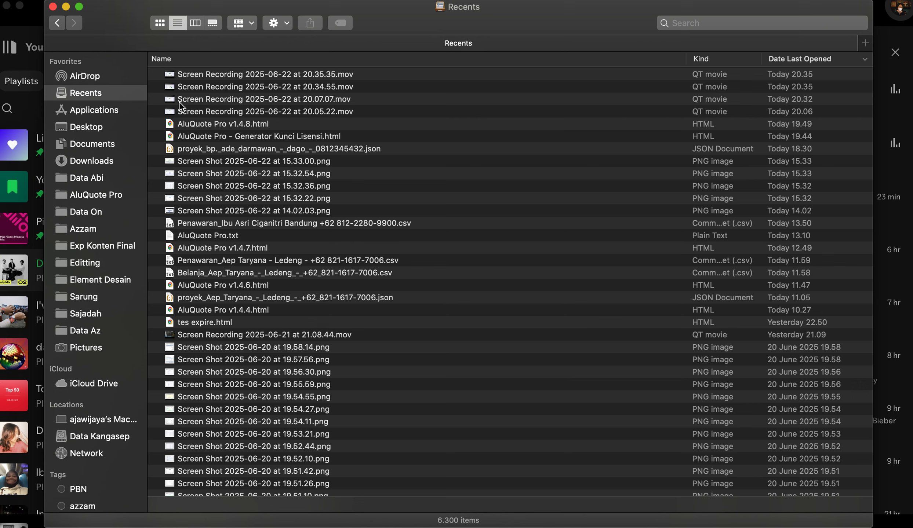
double_click(239, 125)
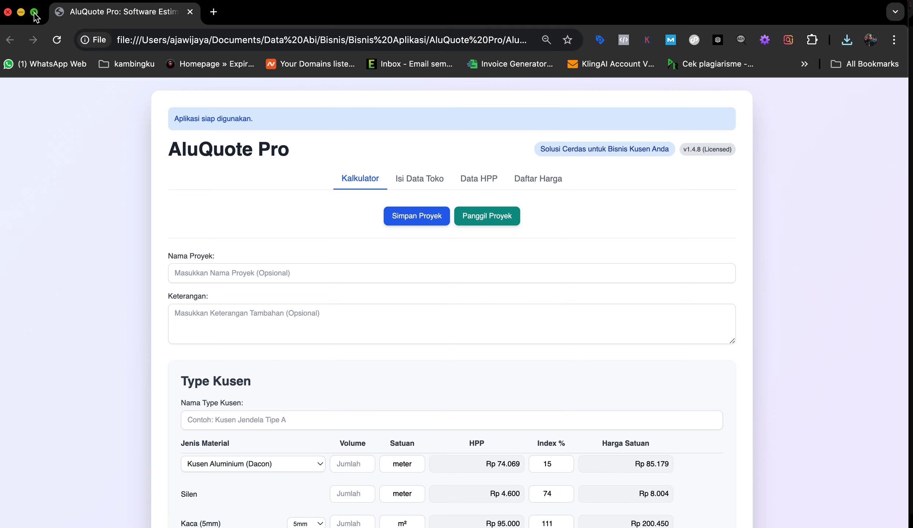
mouse_move(35, 15)
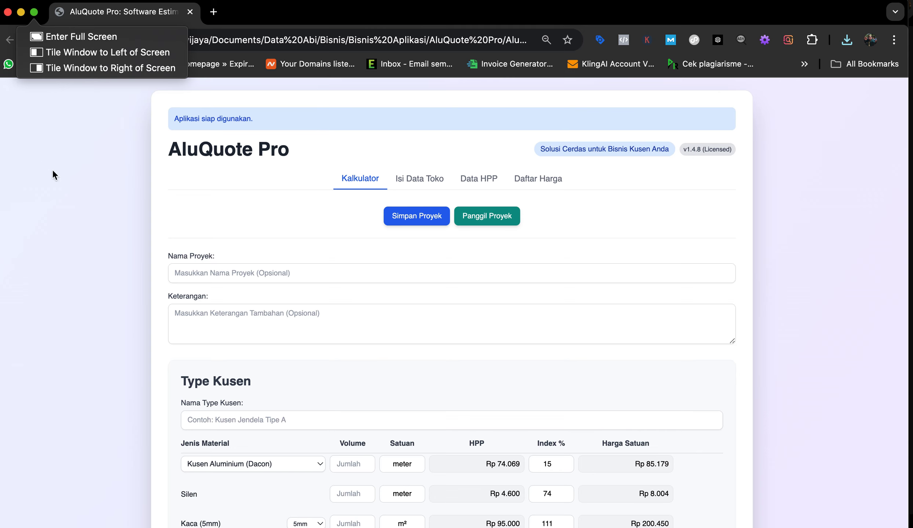
click(51, 192)
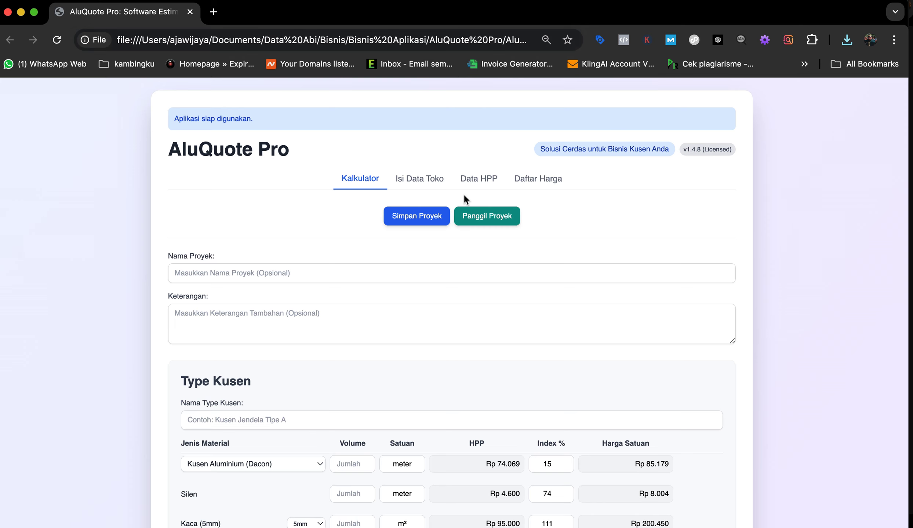
scroll(521, 332, down, 2)
scroll(521, 332, up, 2)
click(418, 180)
scroll(452, 328, down, 2)
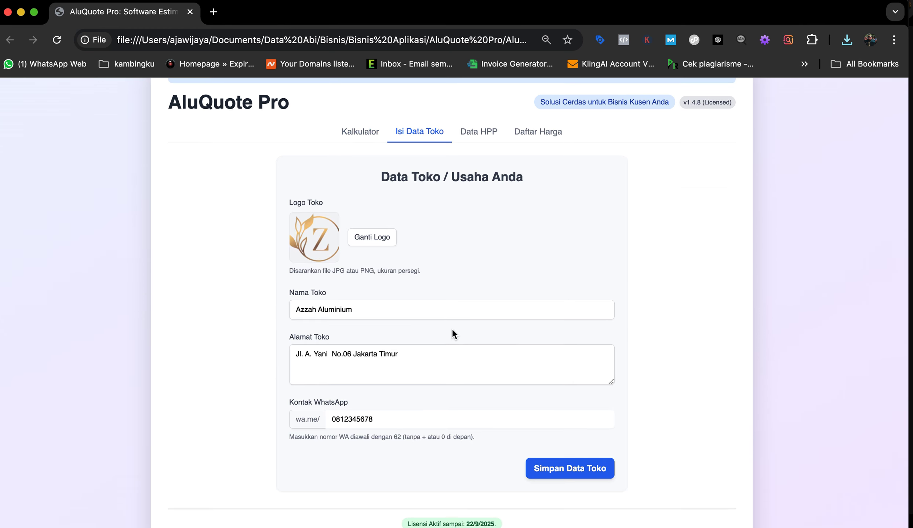
scroll(452, 329, up, 2)
click(537, 183)
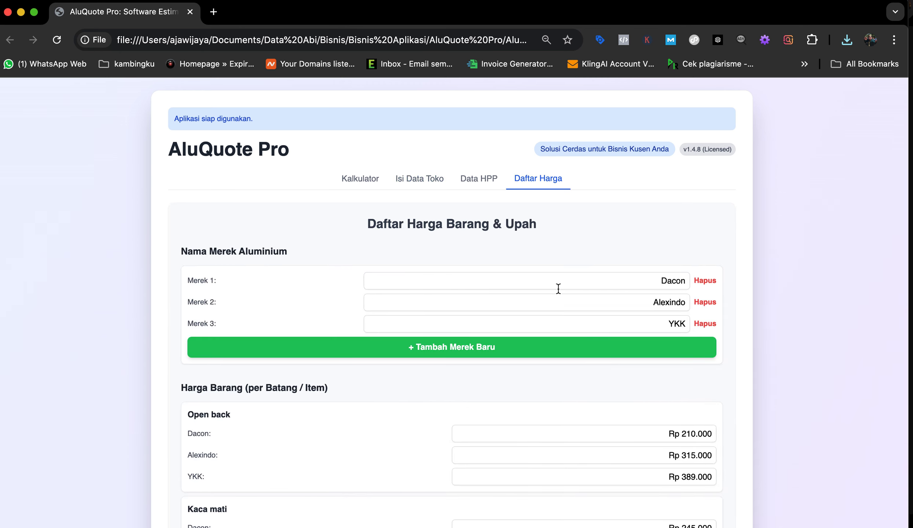
scroll(558, 289, down, 3)
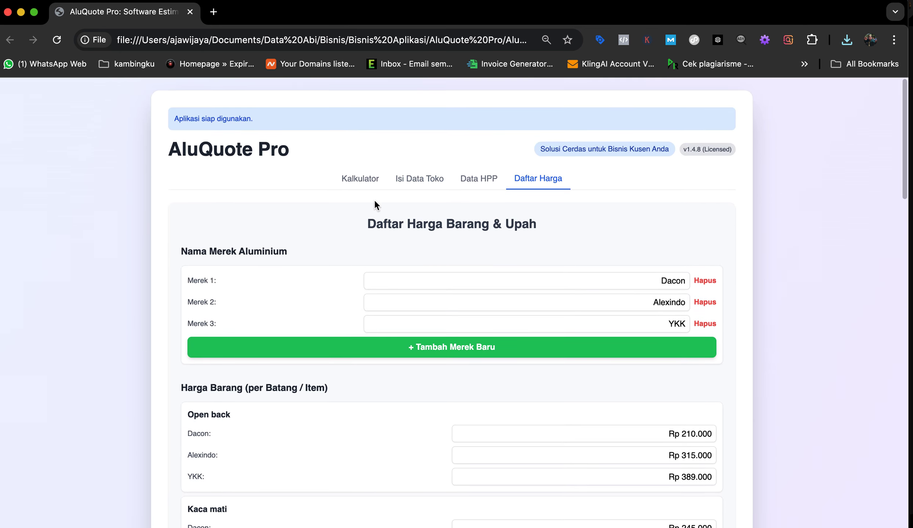
click(360, 182)
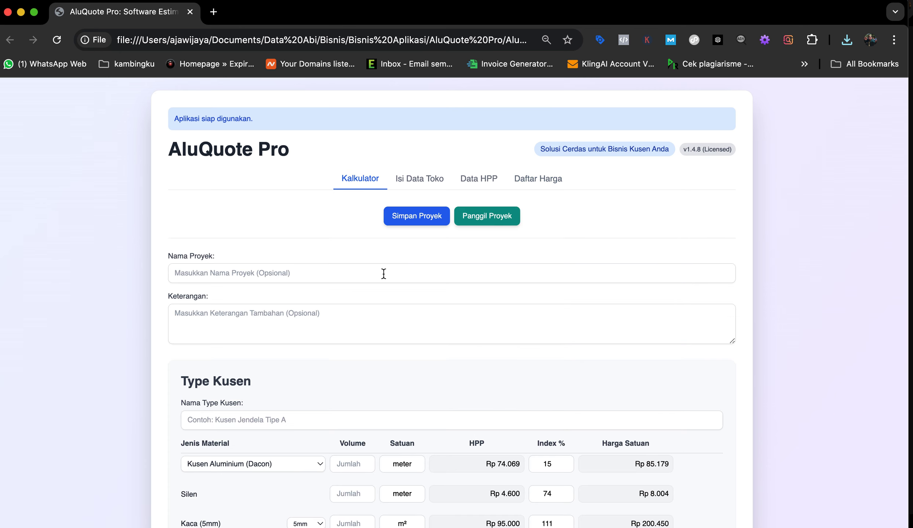
Step: Load proyek_Master_Daftar_Harga_22_juni_2025.json from Downloads, check Daftar Harga, then return to Kalkulator
click(492, 226)
scroll(273, 254, down, 1)
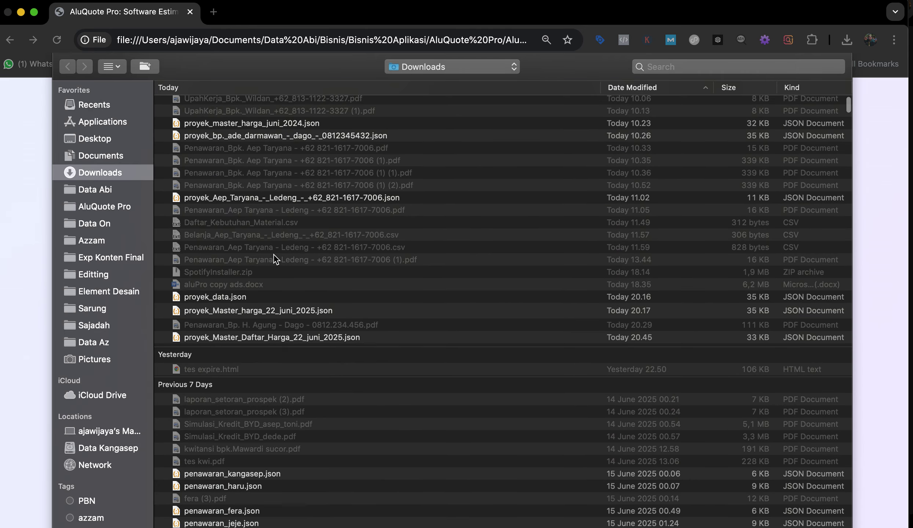
click(260, 340)
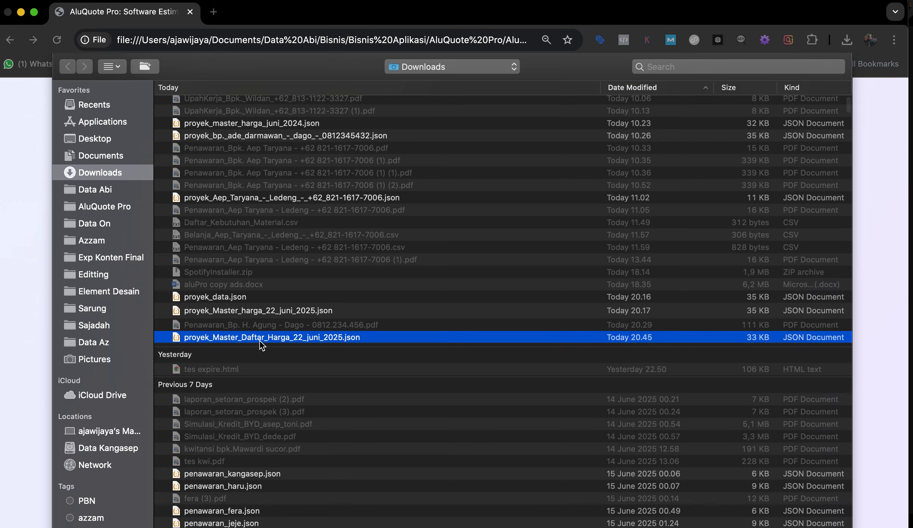
double_click(259, 339)
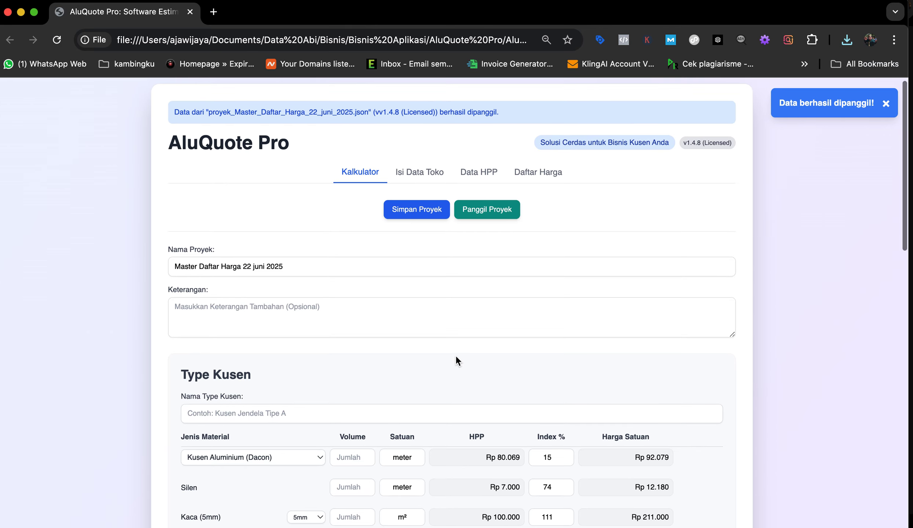
click(538, 176)
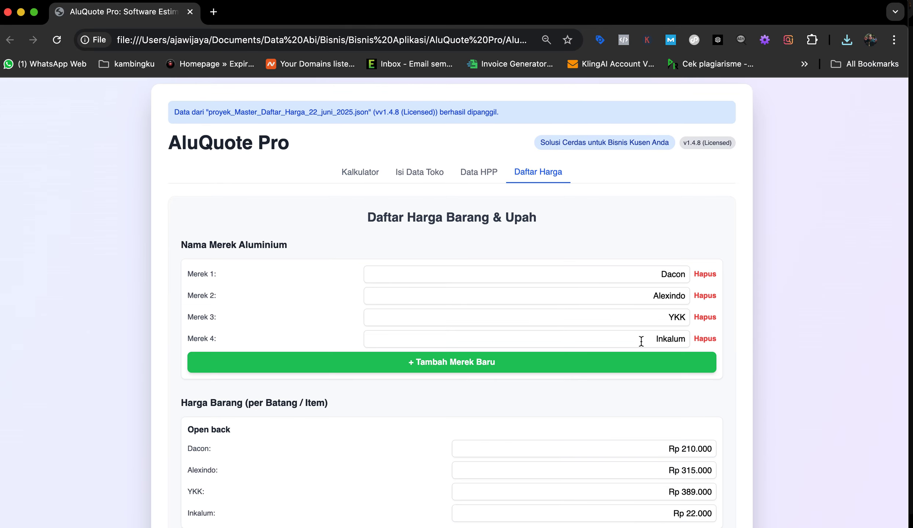
click(361, 180)
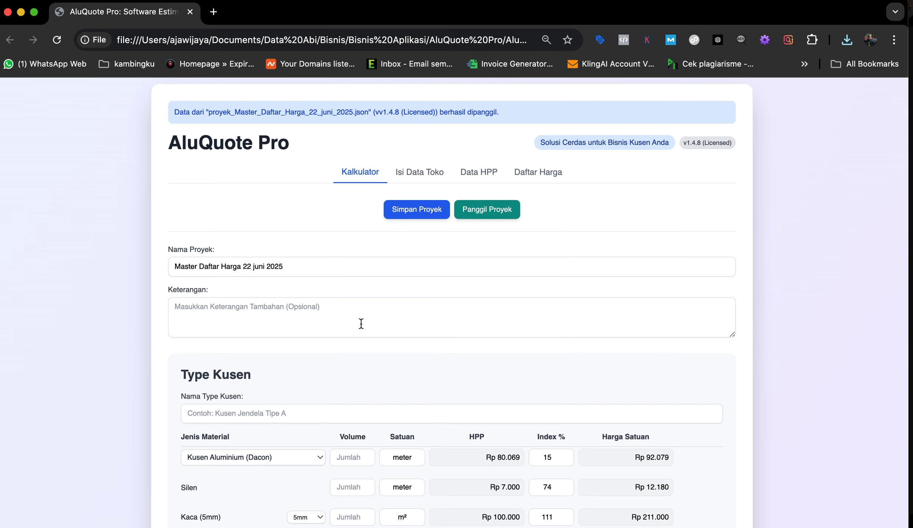
Step: Replace the old project name with the customer's name, area and phone number
scroll(323, 286, down, 1)
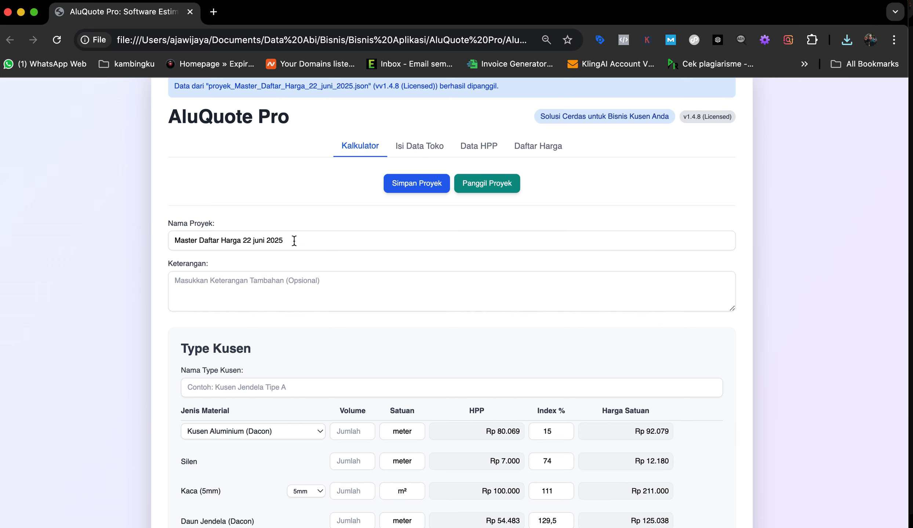
double_click(294, 241)
drag(294, 241, 158, 246)
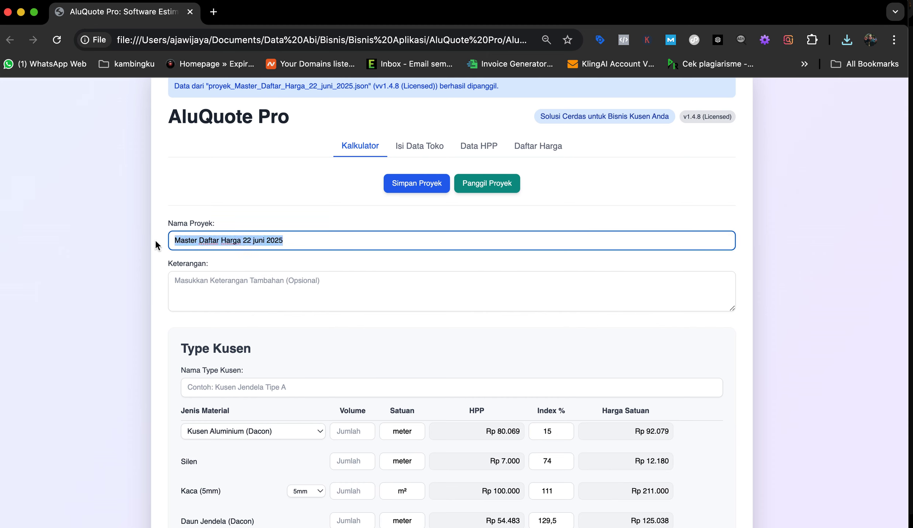
text(Bp)
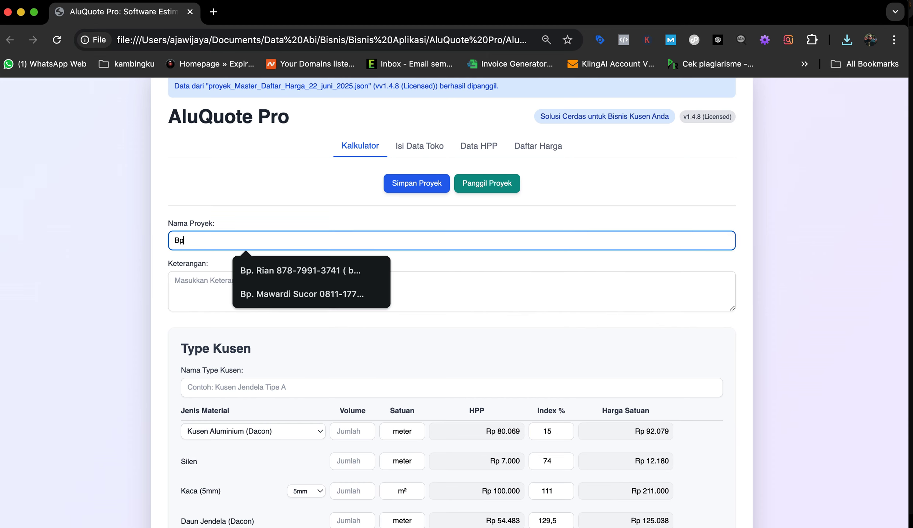
text(..)
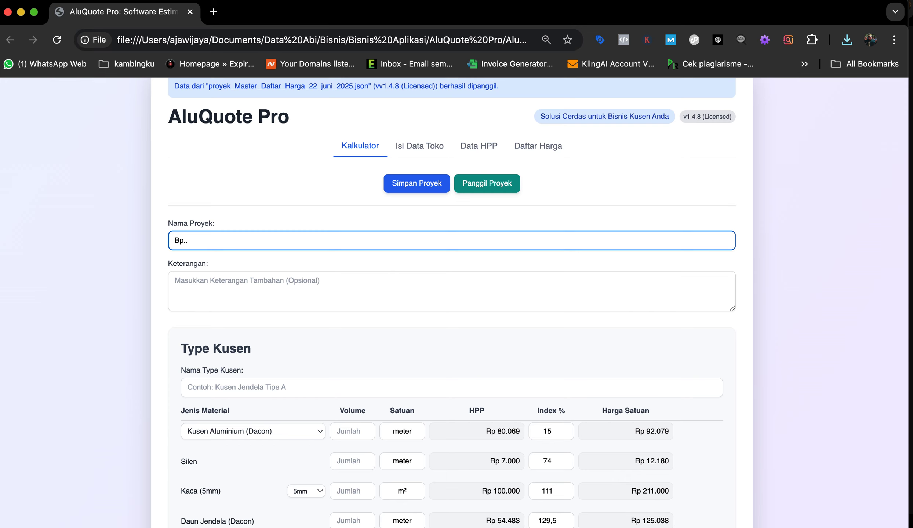
key(BackSpace)
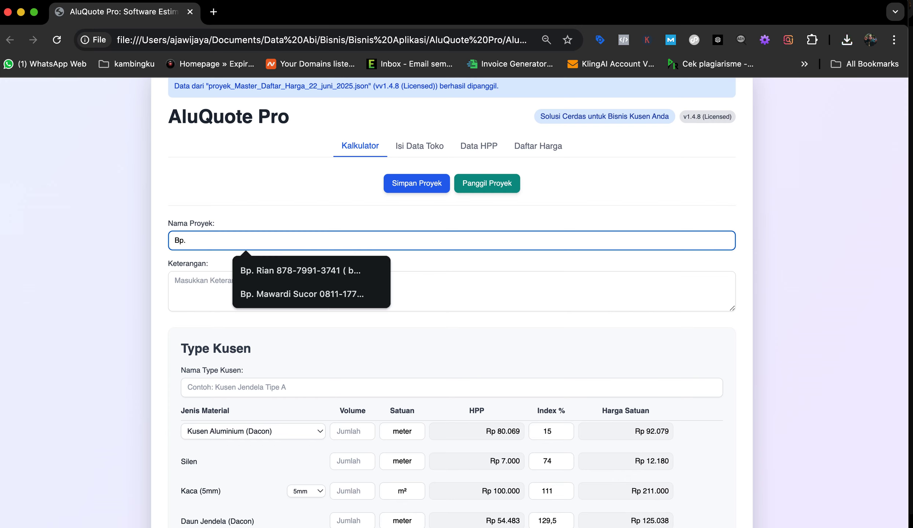
text(Agung)
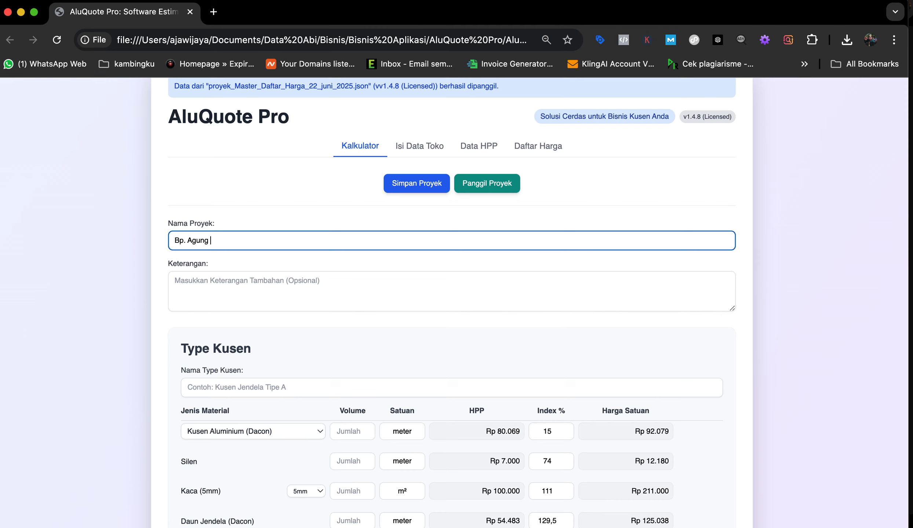
Step: Name the first frame type P1J1 in Nama Type Kusen
scroll(300, 325, down, 3)
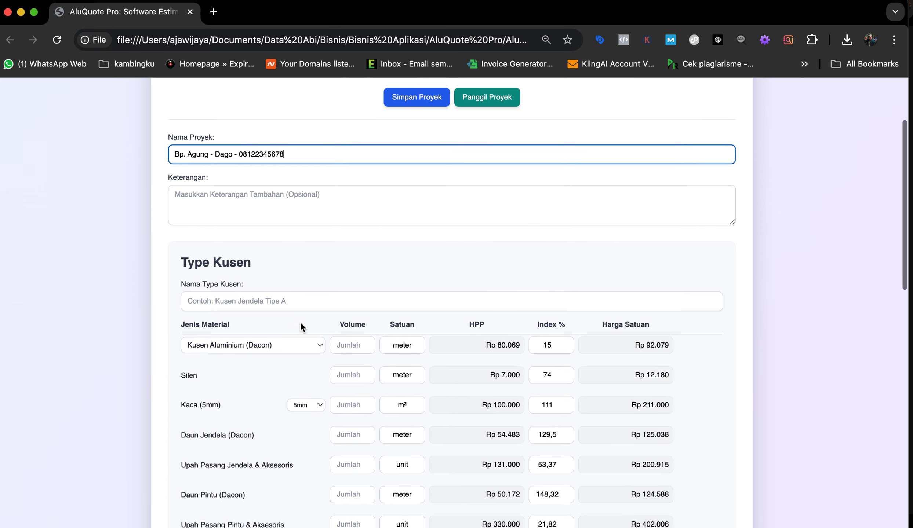
click(283, 305)
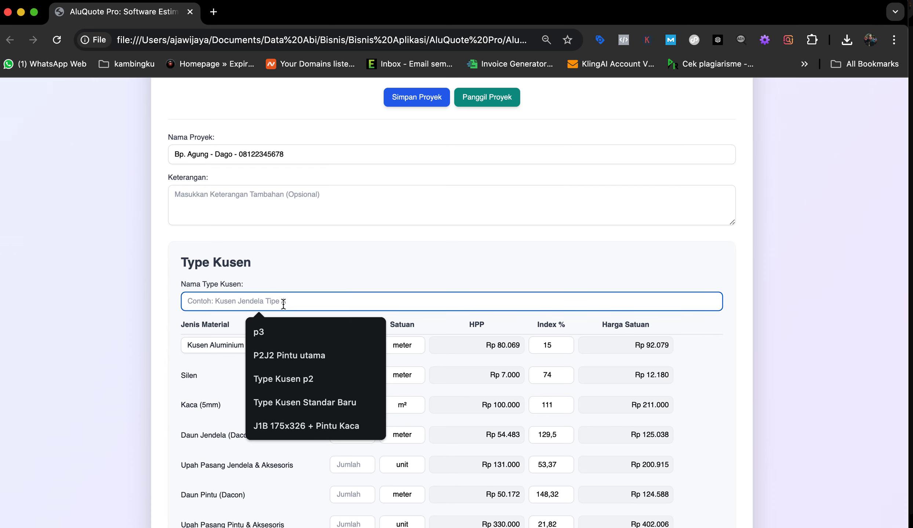
text(P1)
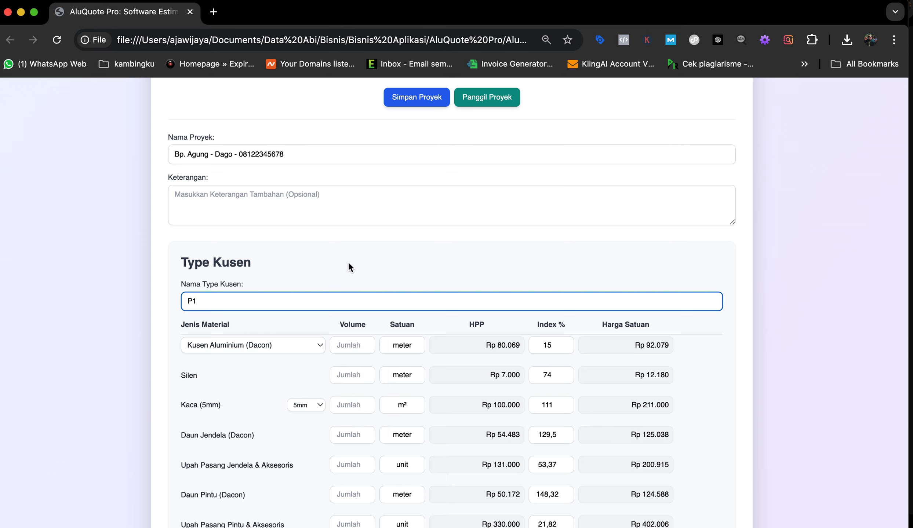
text(J1)
click(284, 344)
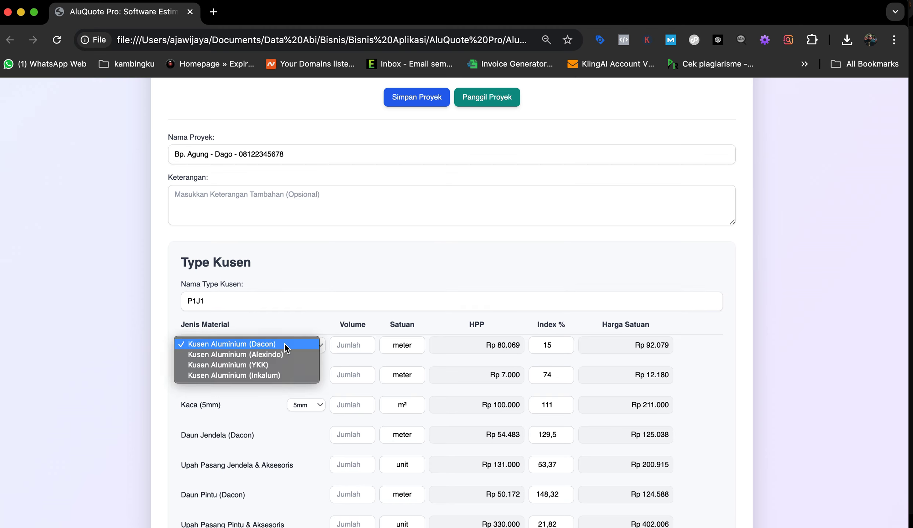
Step: Choose Inkalum aluminium for the P1J1 frame and raise its Index % markup
click(283, 374)
scroll(546, 363, down, 2)
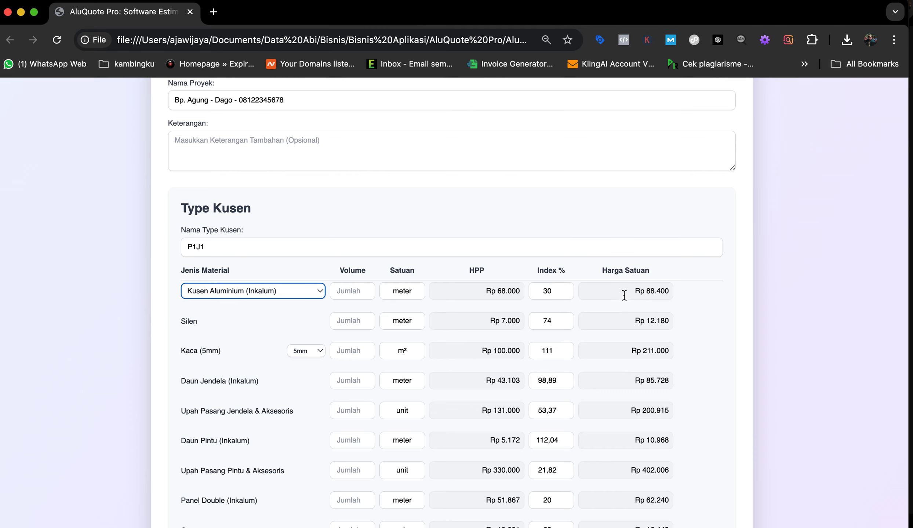
click(565, 288)
click(565, 288)
click(565, 288)
click(566, 288)
click(565, 289)
click(566, 289)
click(565, 288)
click(565, 289)
click(565, 289)
click(565, 288)
click(565, 289)
click(565, 289)
click(566, 289)
click(565, 288)
click(565, 289)
click(565, 288)
click(565, 288)
click(565, 289)
click(565, 288)
click(565, 288)
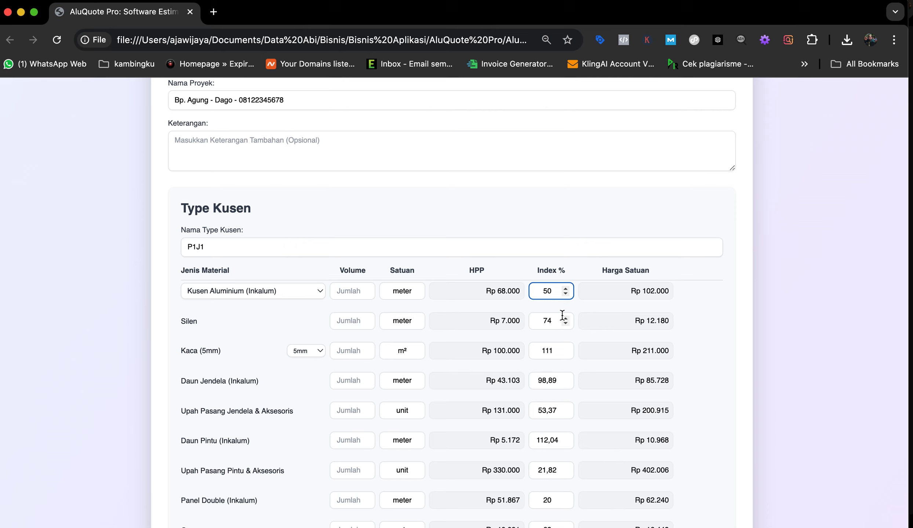
click(549, 213)
Step: Enter frame volume 10, Silen 40, and 6mm glass at 2,3 m²
click(350, 291)
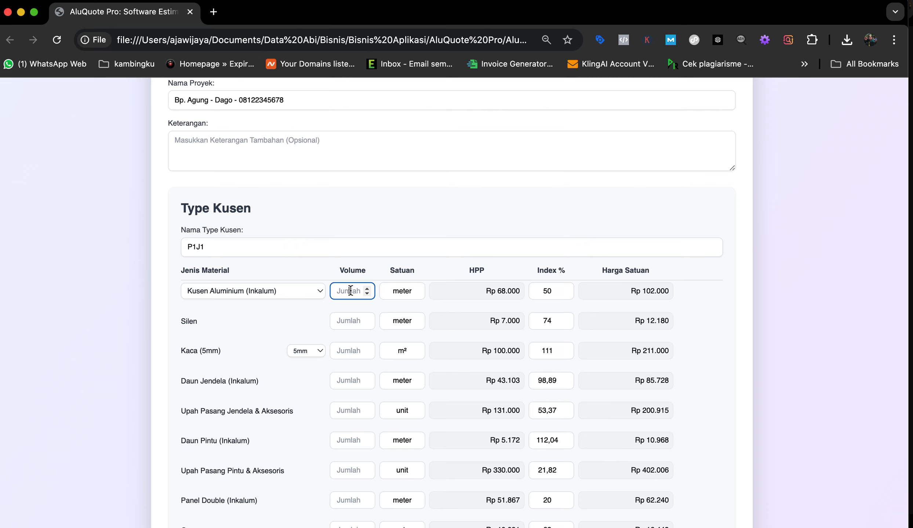
text(10)
click(351, 321)
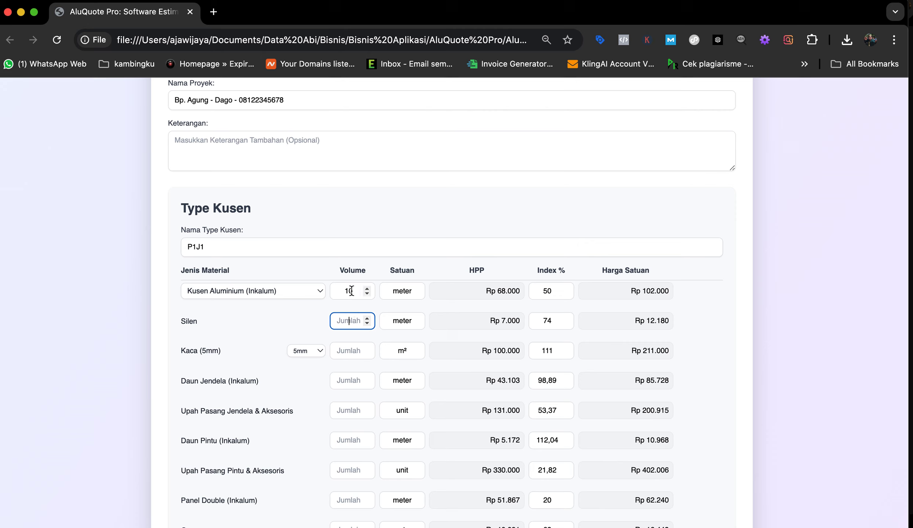
text(40)
click(352, 350)
click(315, 349)
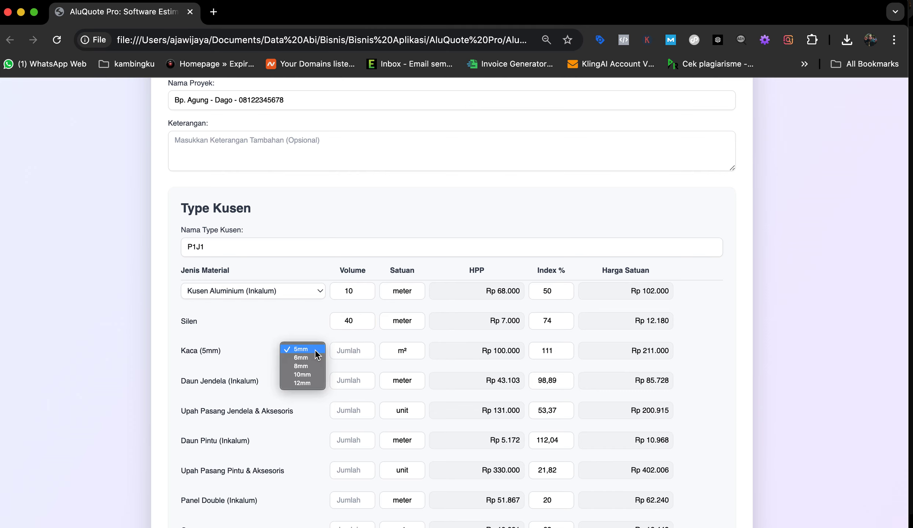
click(310, 358)
click(347, 351)
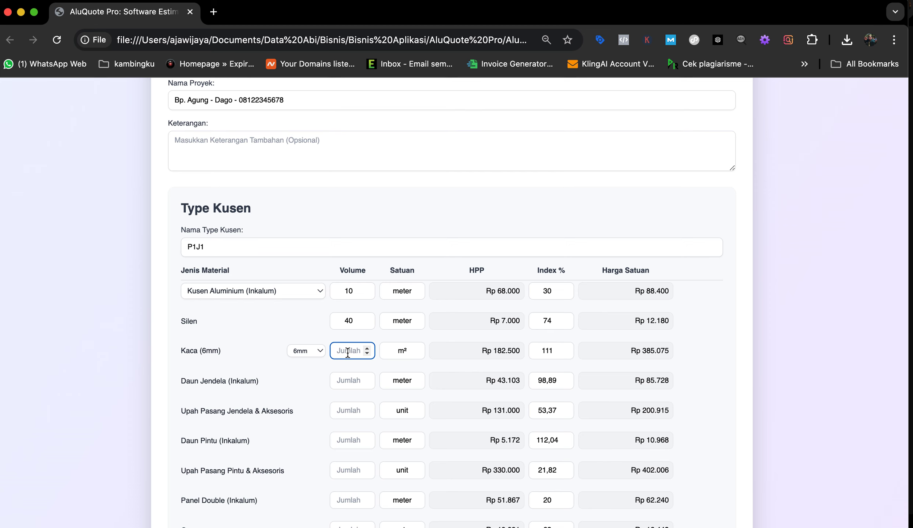
text(2,3)
click(352, 369)
Step: Enter Daun Jendela 4,5, window installation 1 and Daun Pintu 5,6
scroll(351, 369, down, 1)
click(351, 342)
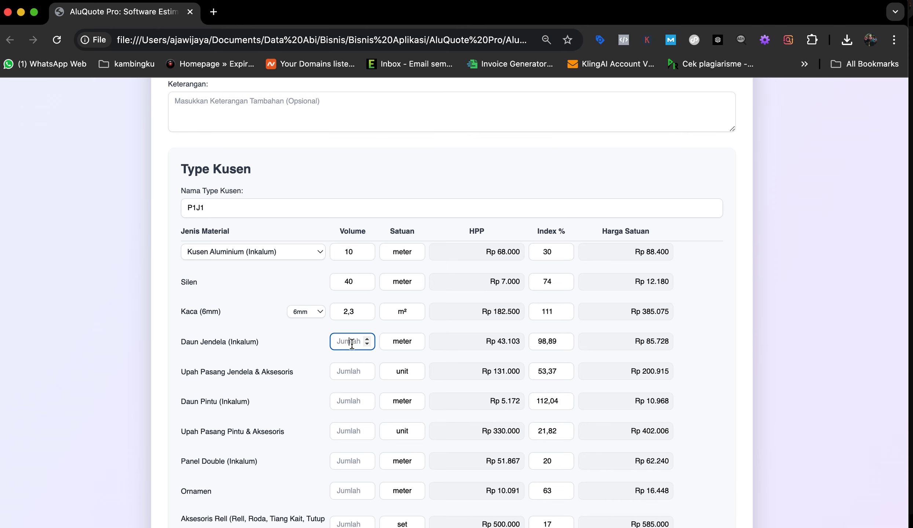
text(4,5)
click(349, 372)
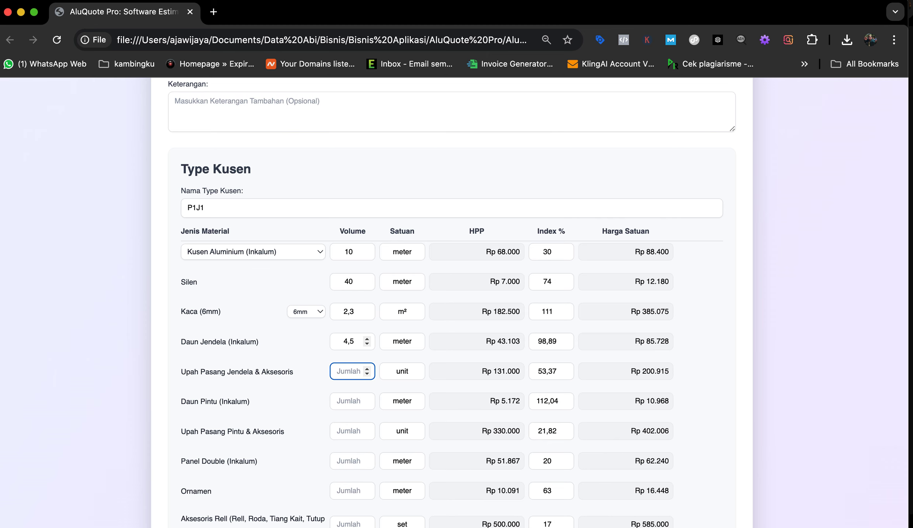
text(1)
click(348, 401)
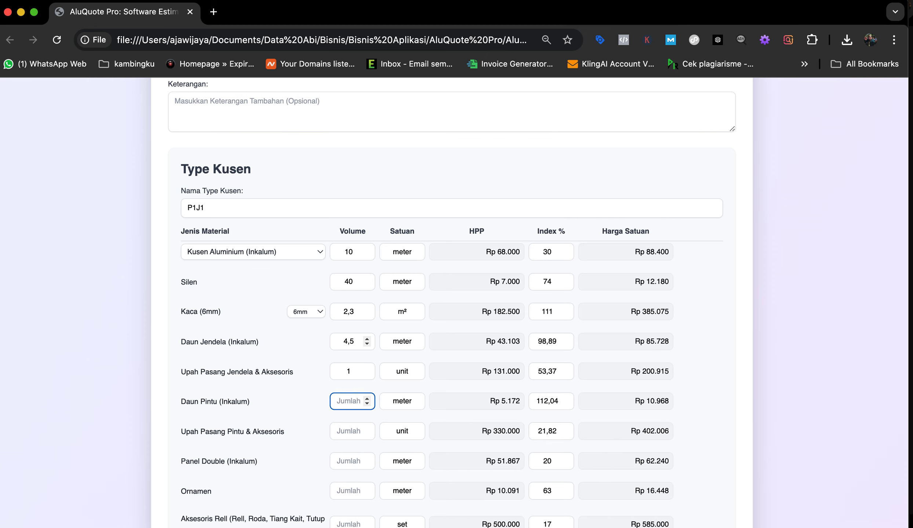
scroll(367, 321, down, 2)
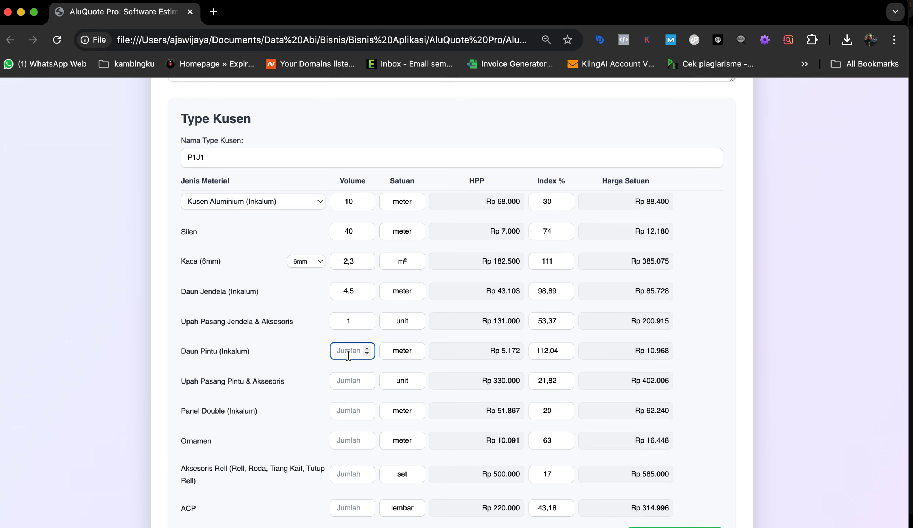
text(5,6)
key(Tab)
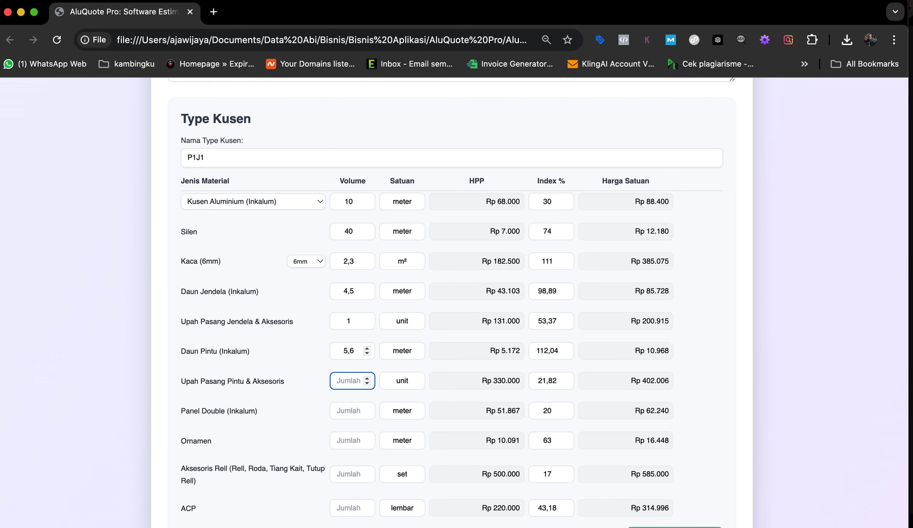
Step: Enter door installation 1, Panel Double 0 and ACP 2 sheets
scroll(349, 341, down, 2)
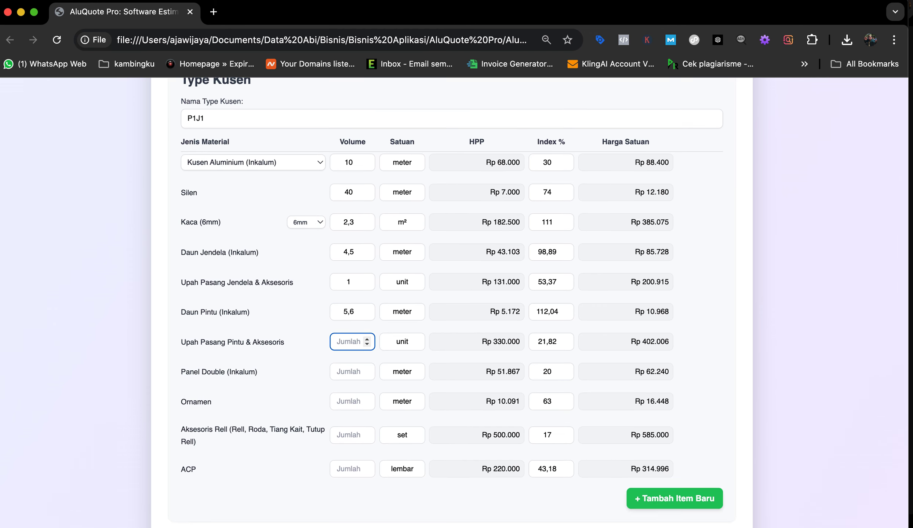
text(1)
key(Tab)
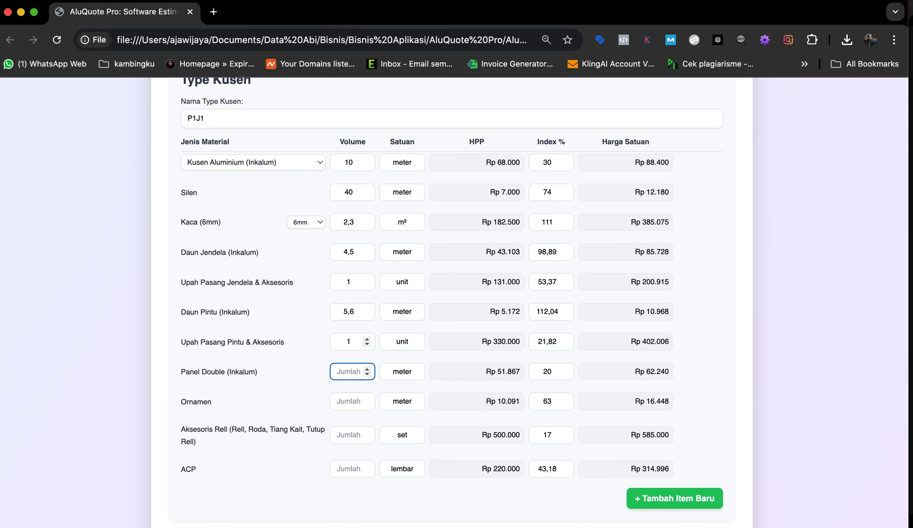
scroll(349, 325, down, 2)
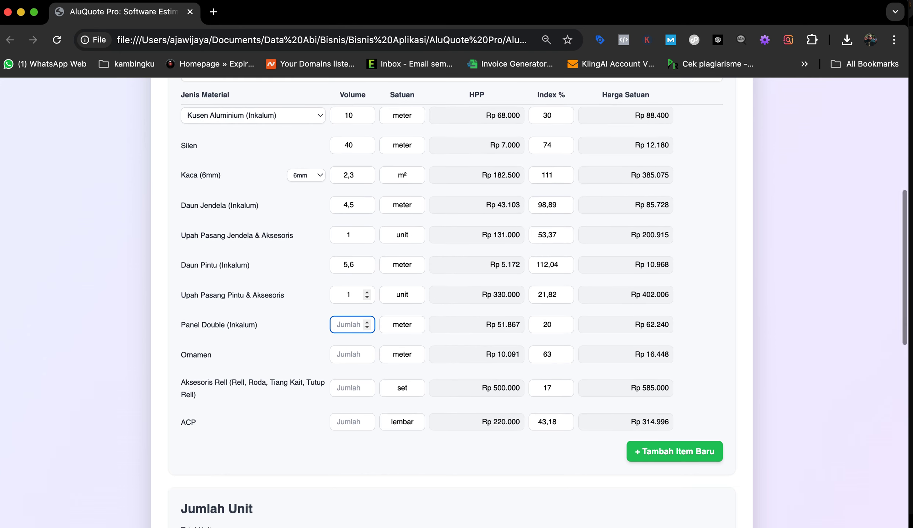
scroll(349, 294, down, 2)
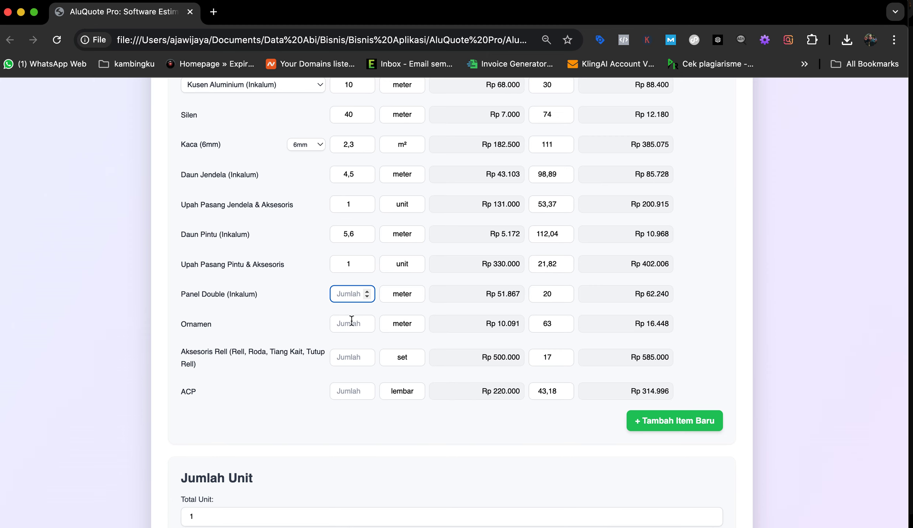
text(0)
scroll(350, 285, down, 2)
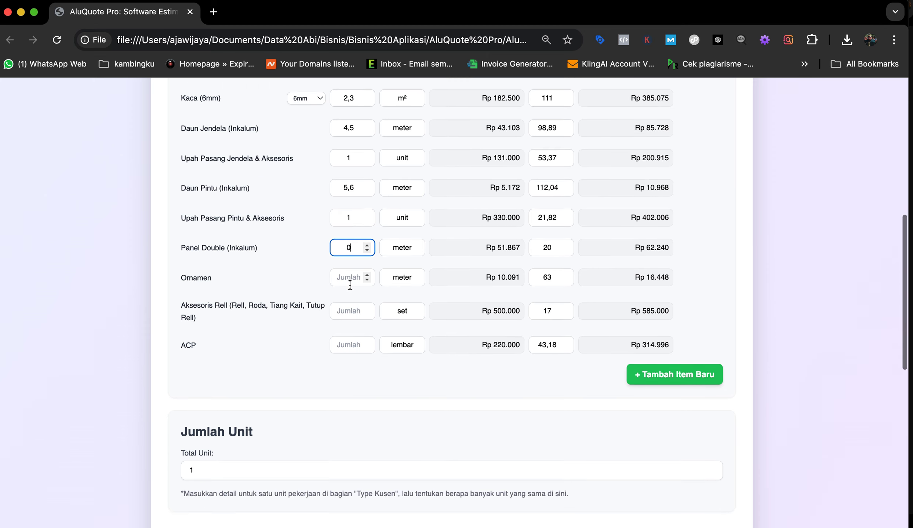
click(348, 345)
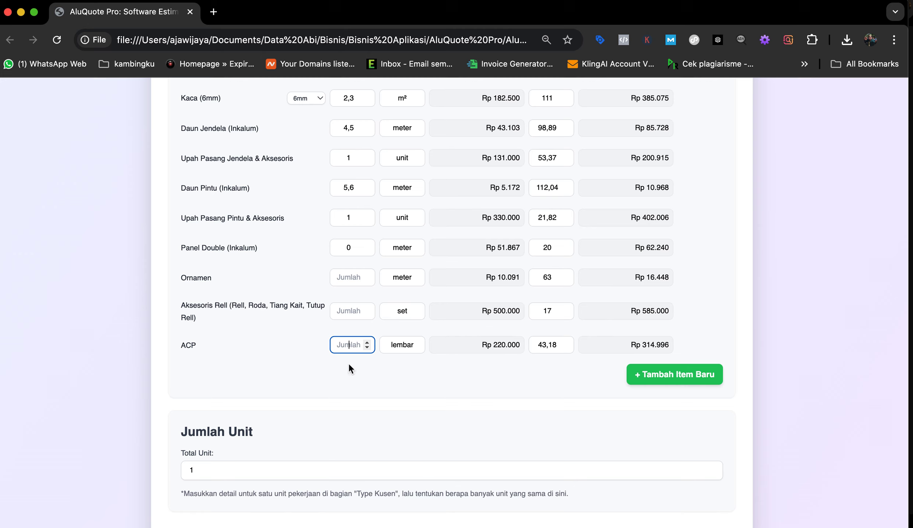
text(2)
click(357, 374)
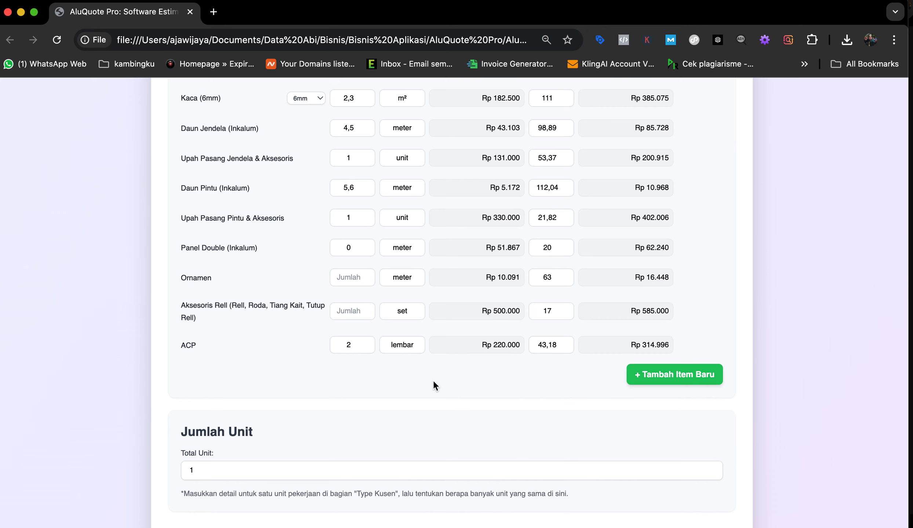
scroll(433, 380, down, 5)
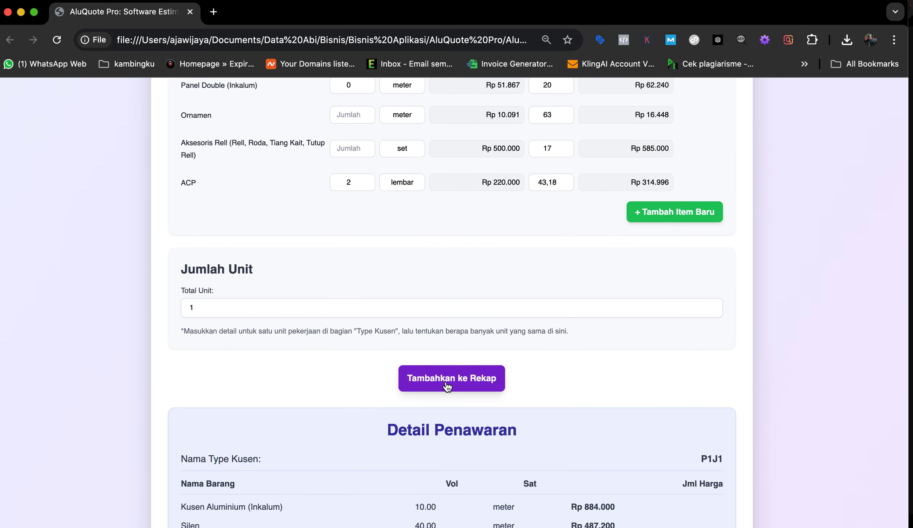
Step: Add P1J1 to the recap, then edit its Total Unit to 3 and save
click(447, 382)
scroll(445, 380, up, 10)
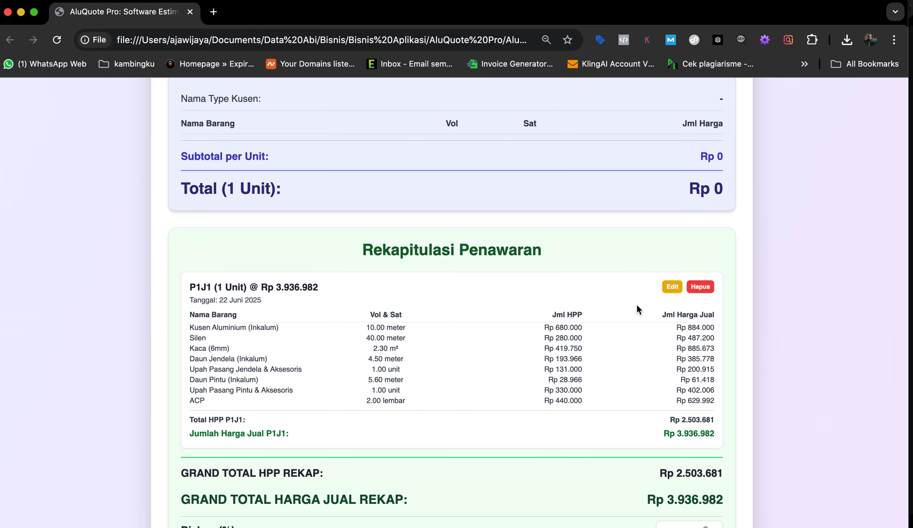
click(671, 286)
scroll(430, 451, down, 10)
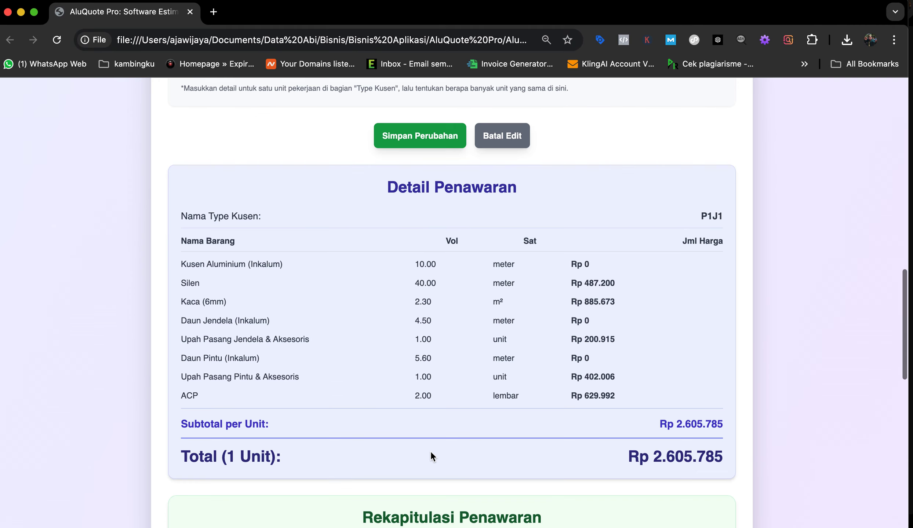
scroll(430, 452, up, 10)
click(218, 451)
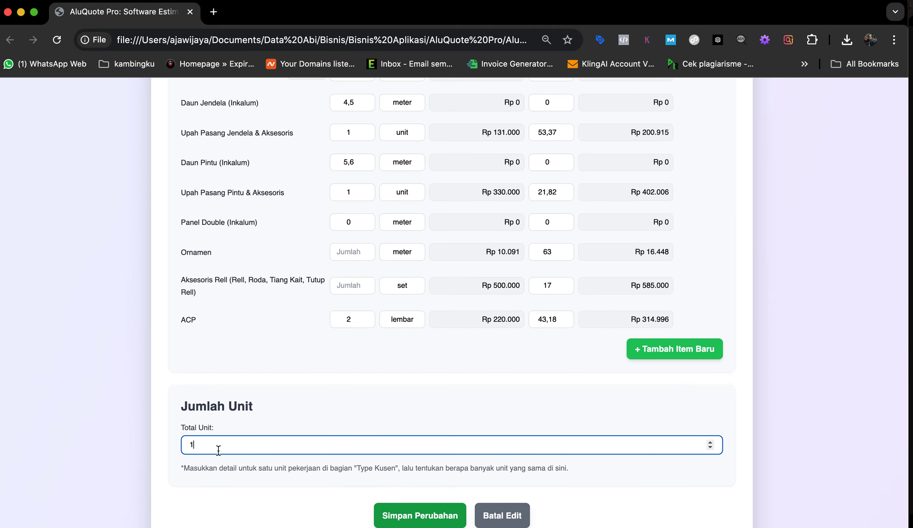
key(BackSpace)
text(3)
scroll(539, 424, down, 4)
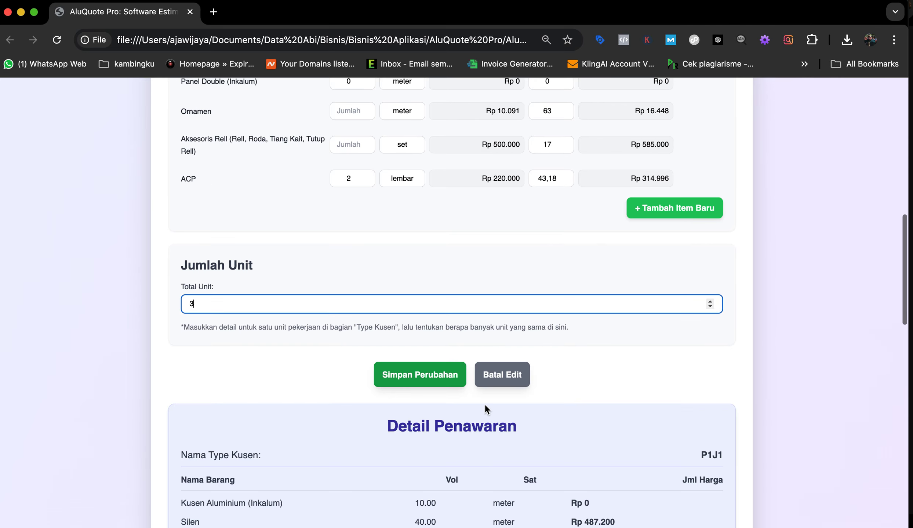
click(424, 380)
scroll(424, 380, down, 6)
scroll(424, 380, down, 2)
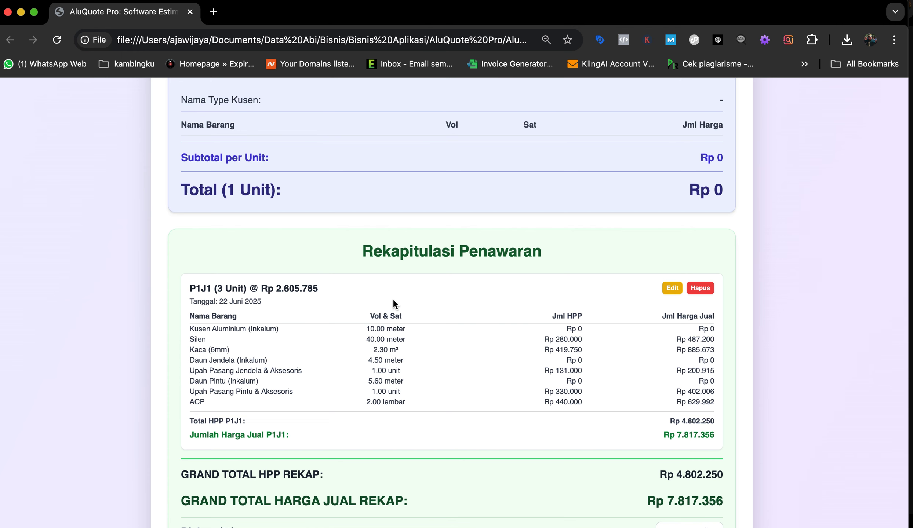
scroll(503, 363, down, 3)
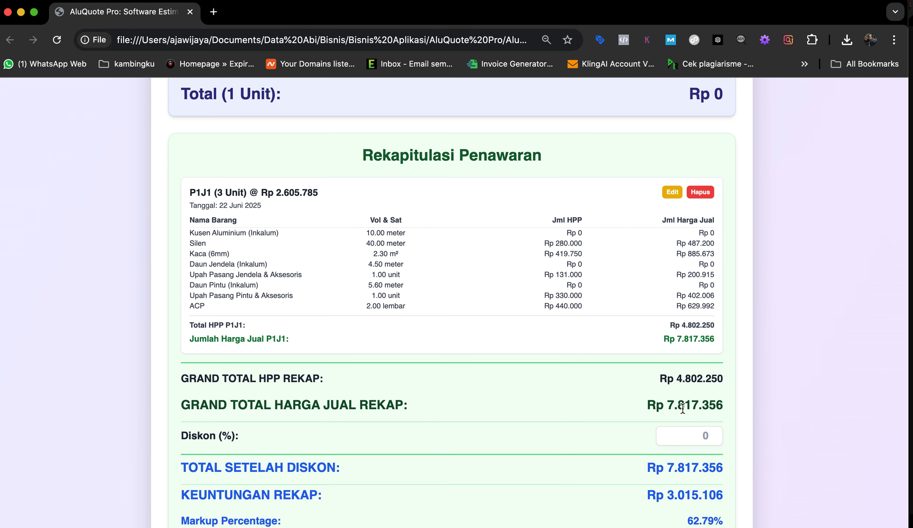
scroll(568, 402, up, 15)
scroll(568, 402, down, 7)
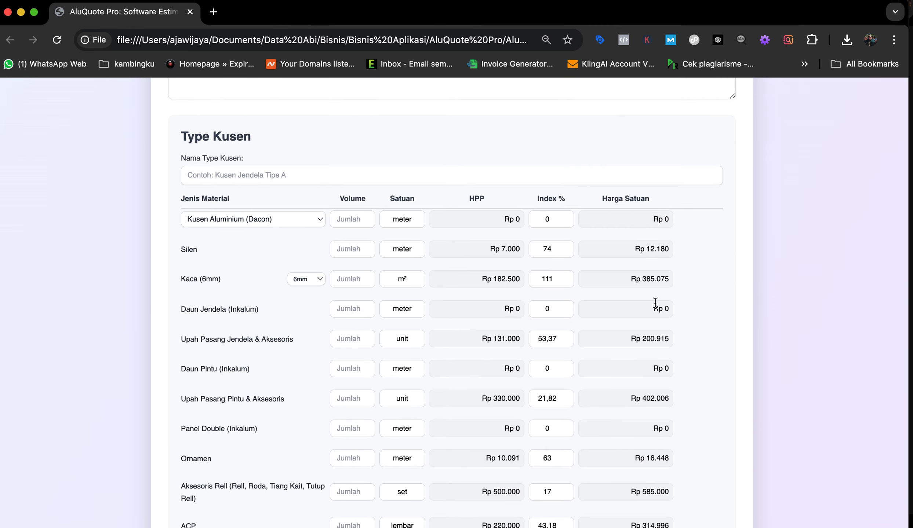
scroll(516, 275, down, 20)
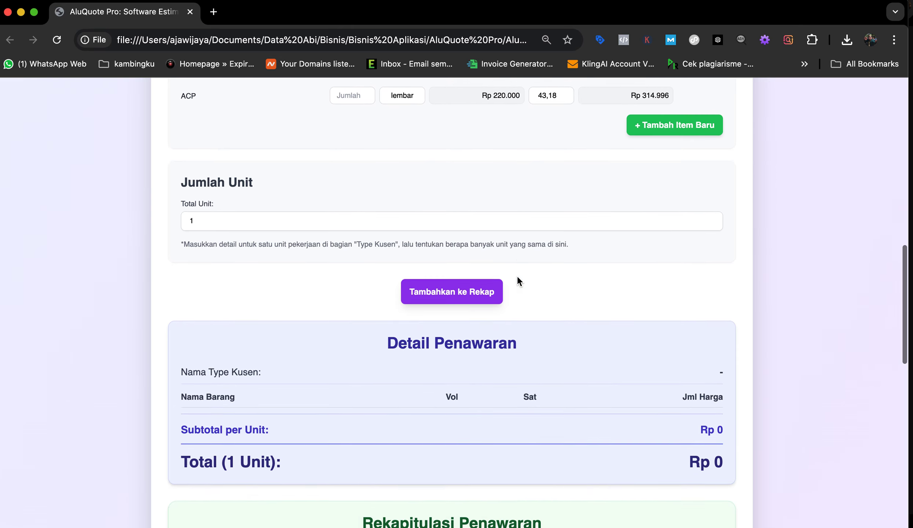
scroll(518, 278, down, 4)
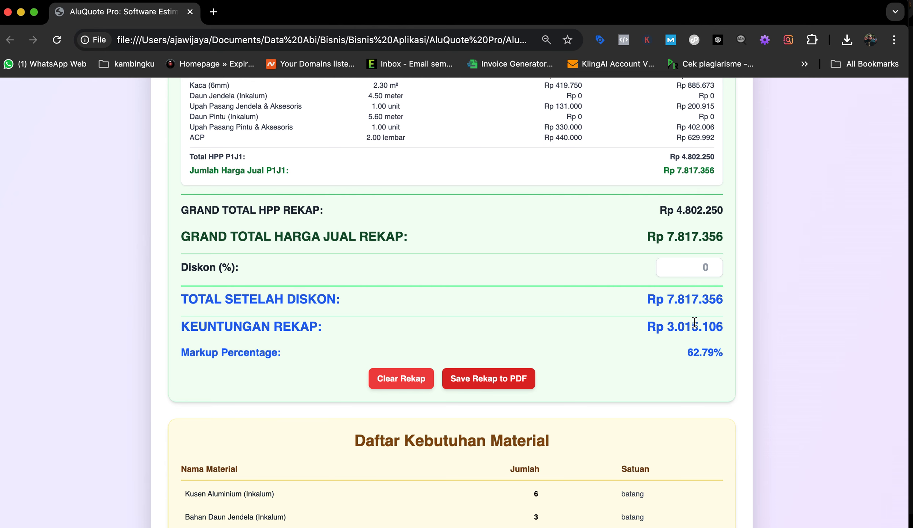
scroll(591, 246, up, 2)
scroll(591, 247, up, 3)
scroll(591, 247, down, 3)
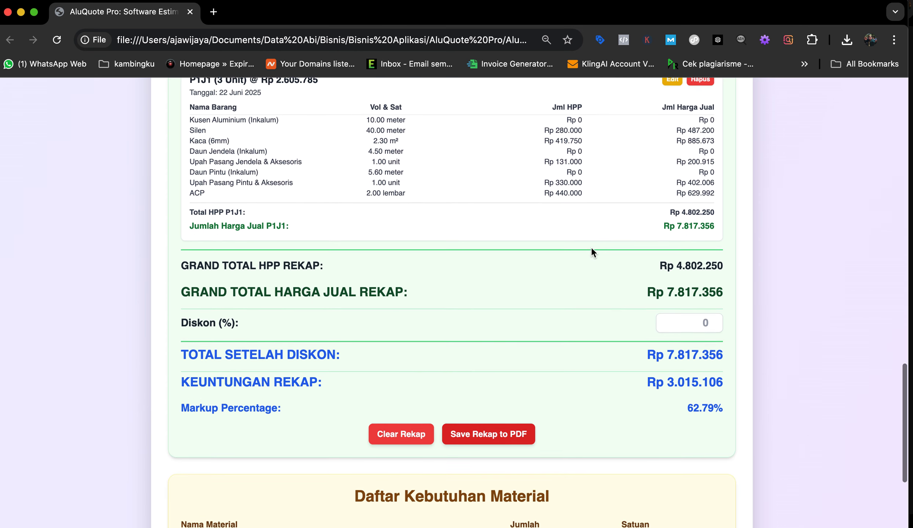
scroll(591, 246, down, 2)
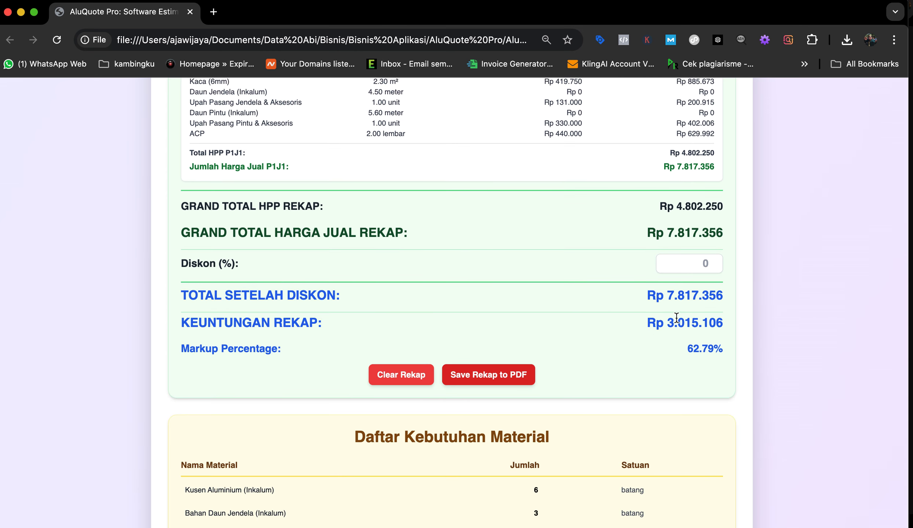
scroll(584, 318, up, 3)
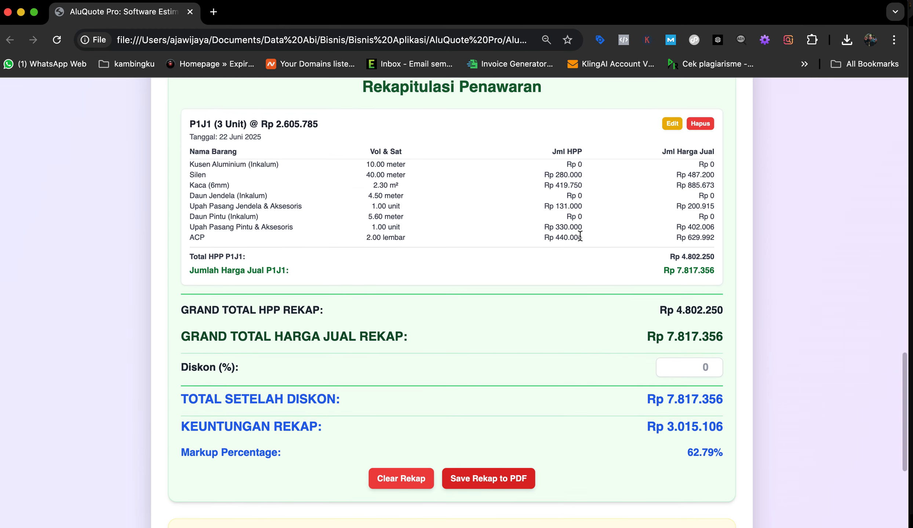
scroll(583, 257, up, 5)
scroll(576, 170, up, 10)
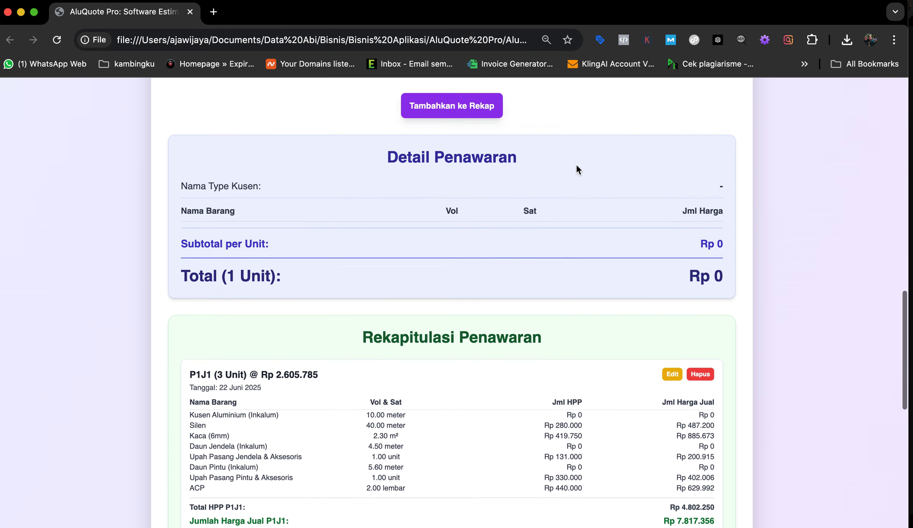
scroll(537, 302, up, 18)
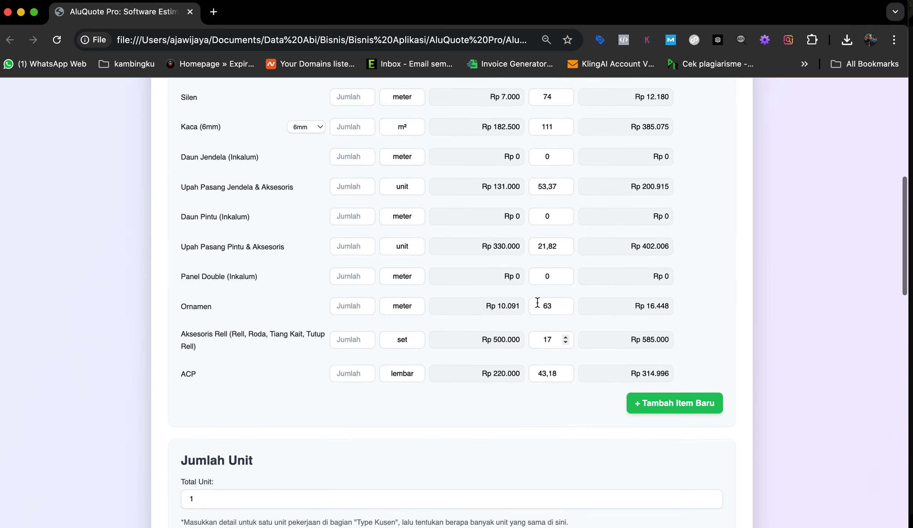
scroll(537, 307, down, 2)
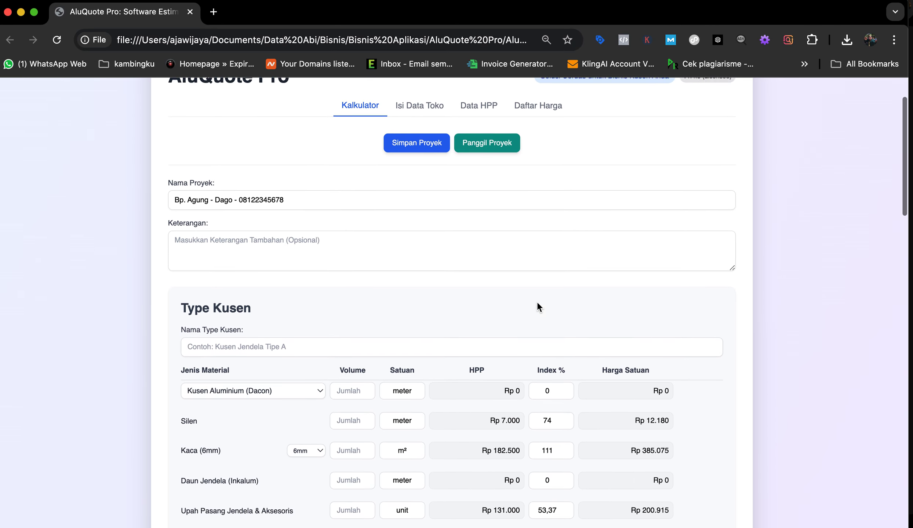
Step: Name the new frame type 'J1 Mati 60x120 r.tamu'
click(252, 337)
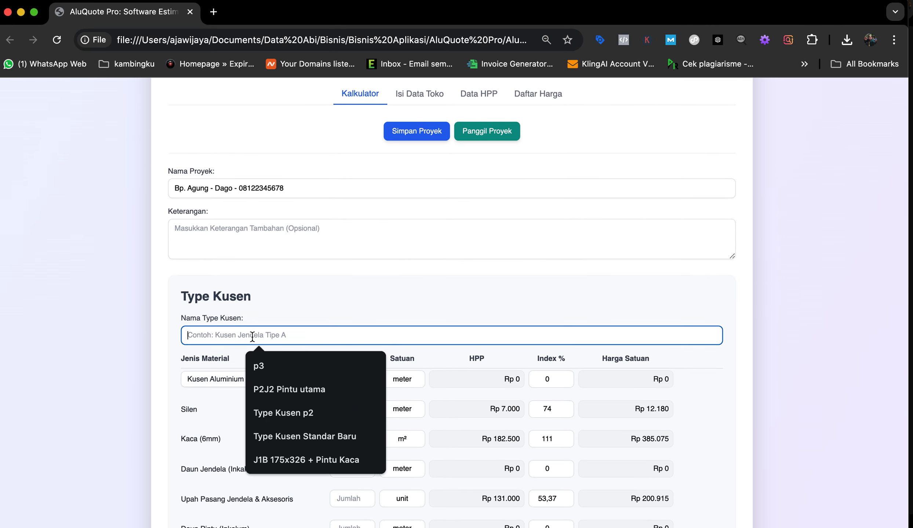
text(J1)
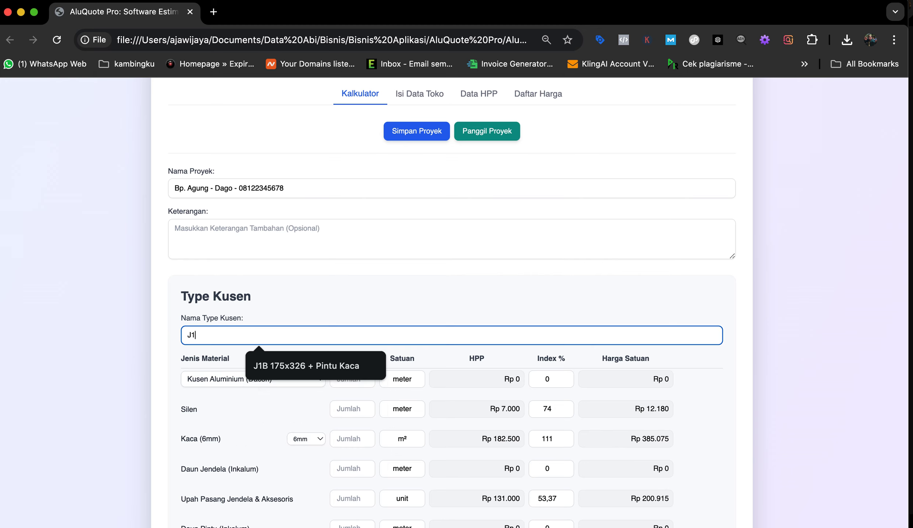
click(313, 302)
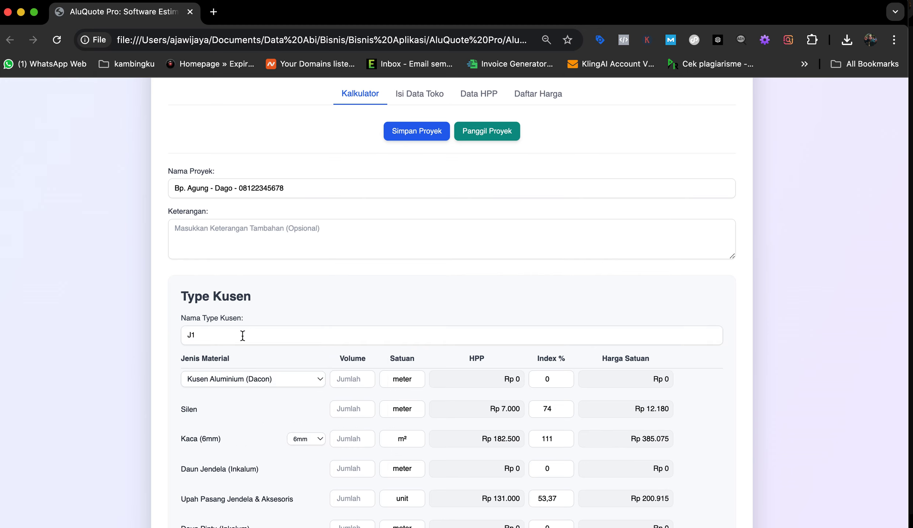
click(218, 336)
text(Ma)
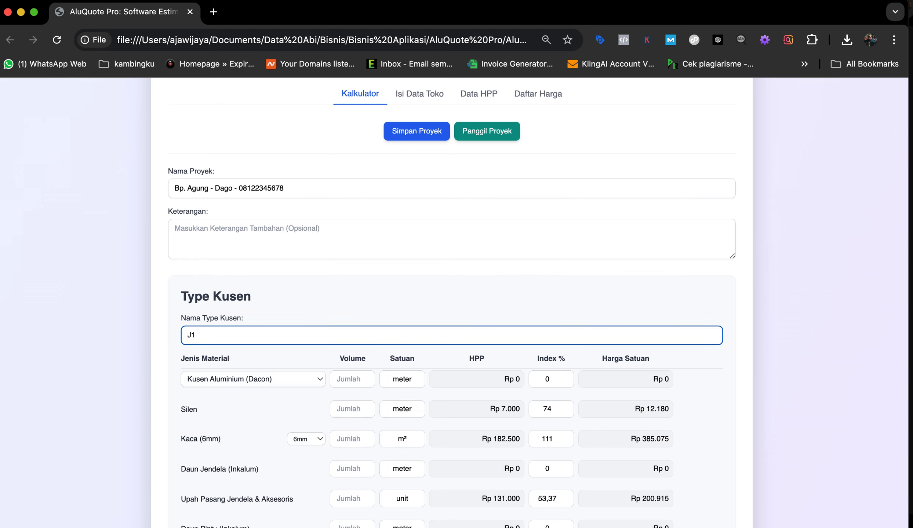
text(ti 60x120 r.tamu)
Step: Enter volumes: aluminium frame 4, Silen 12, and 6mm glass 0,5
scroll(319, 361, down, 2)
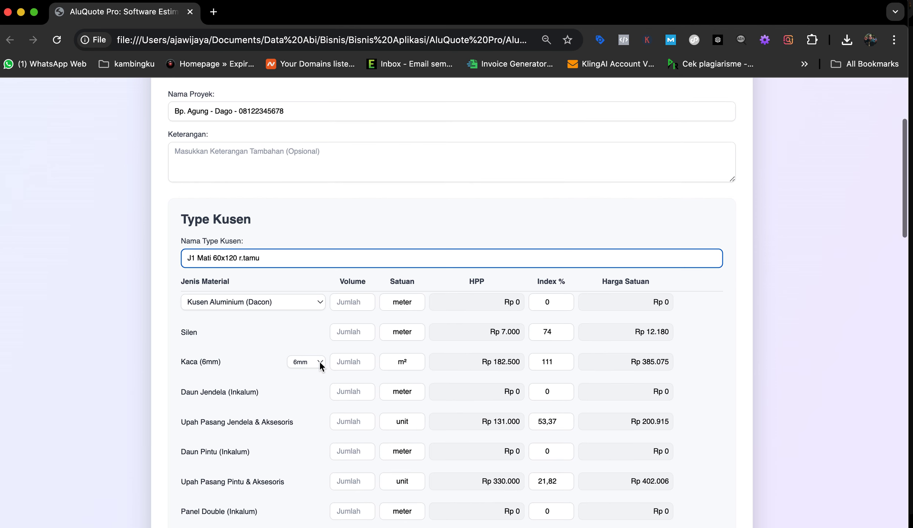
click(351, 303)
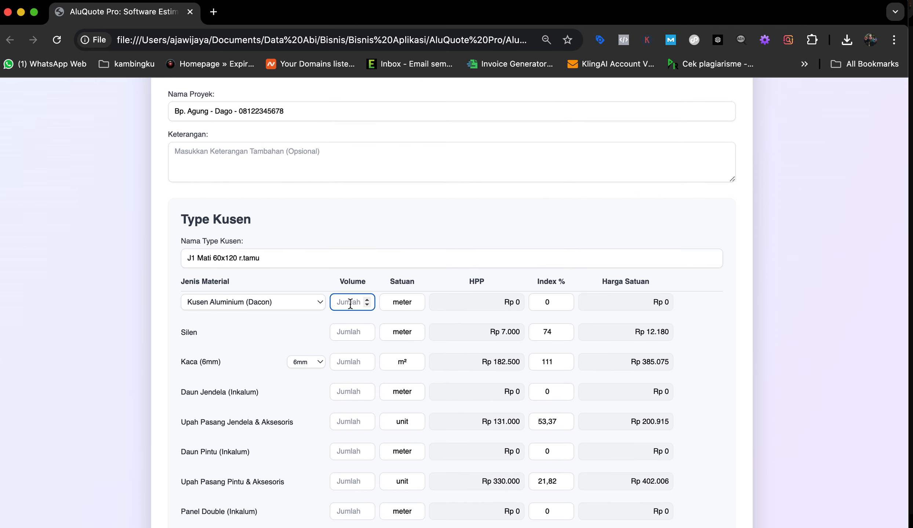
text(4)
click(349, 331)
text(12)
click(349, 362)
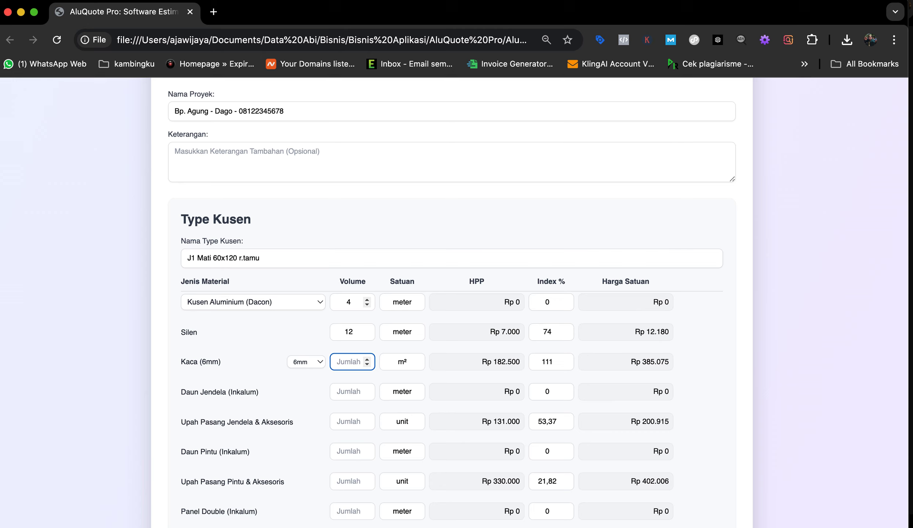
text(,5)
click(348, 391)
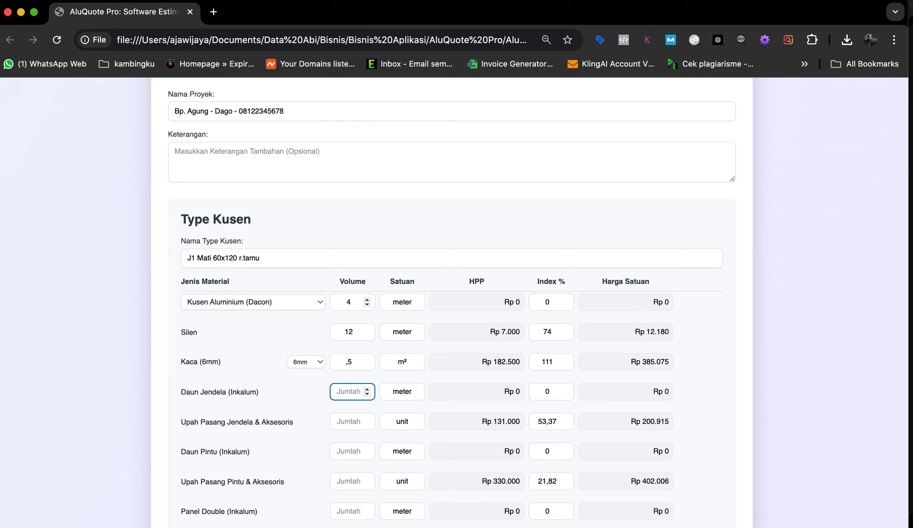
click(355, 362)
key(BackSpace)
key(BackSpace)
text(0,5)
key(Tab)
scroll(361, 404, down, 5)
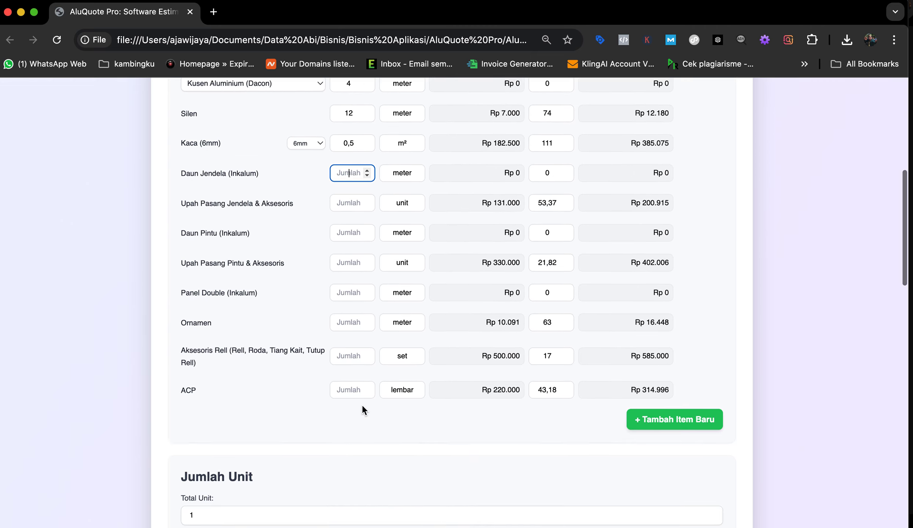
scroll(362, 404, down, 6)
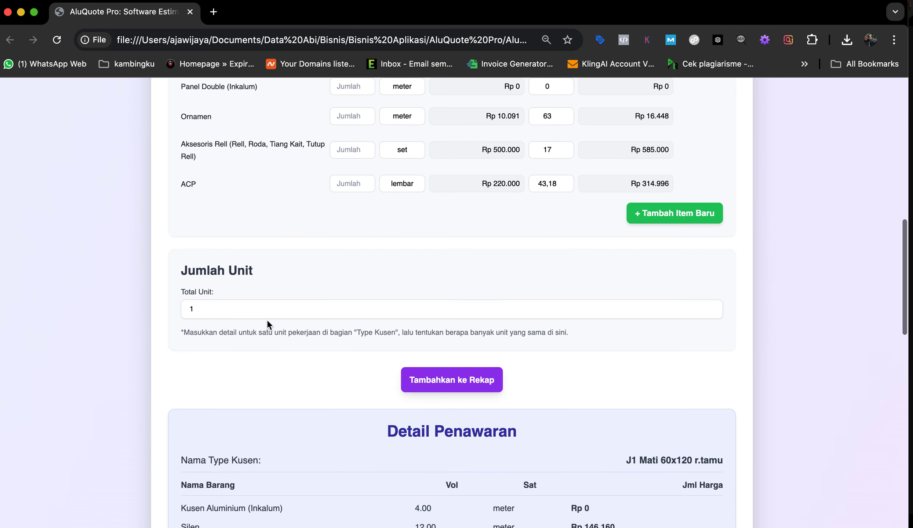
Step: Set Total Unit to 5 and add J1 Mati 60x120 r.tamu to the recap
click(231, 311)
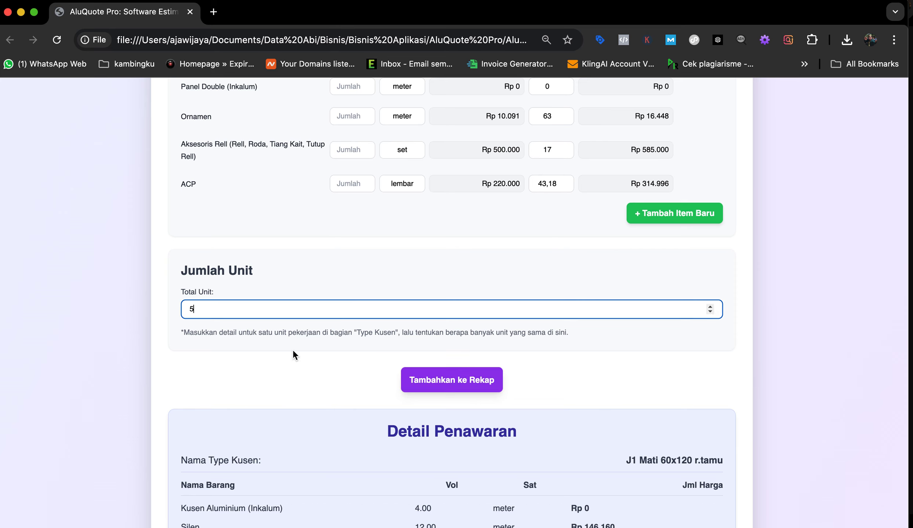
click(455, 381)
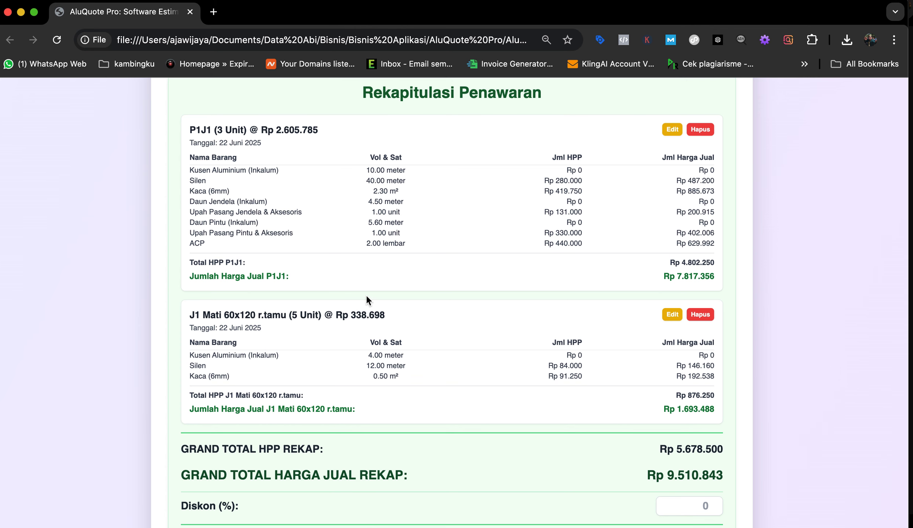
scroll(591, 361, down, 2)
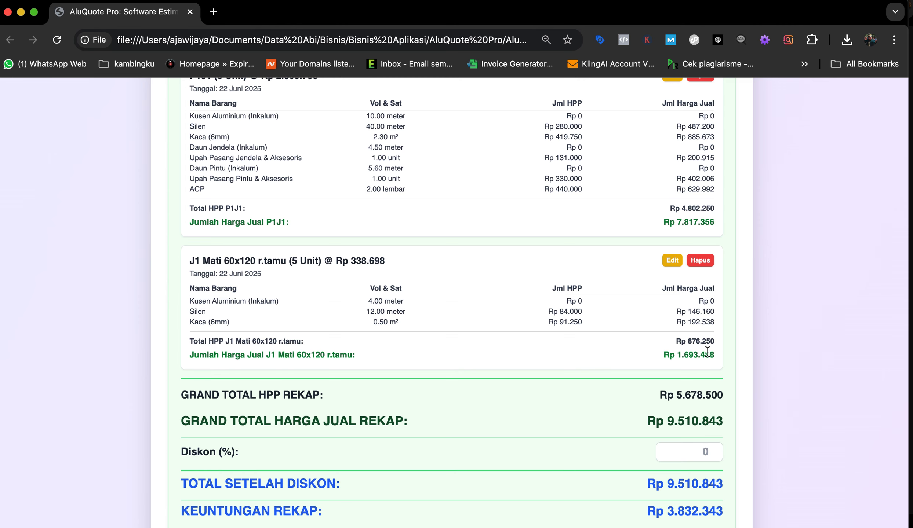
scroll(659, 398, down, 5)
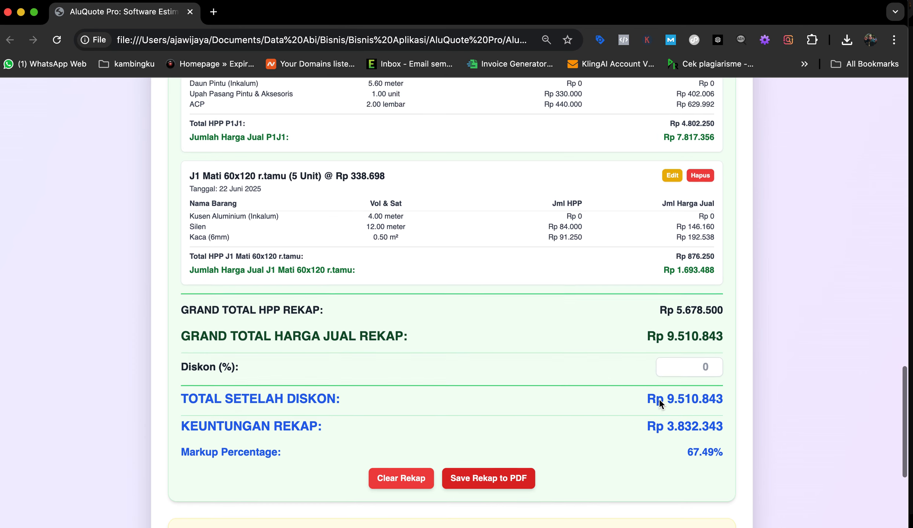
Step: Raise the Diskon (%) spinner to 5, bringing the total to Rp 9.035.301
scroll(659, 400, down, 2)
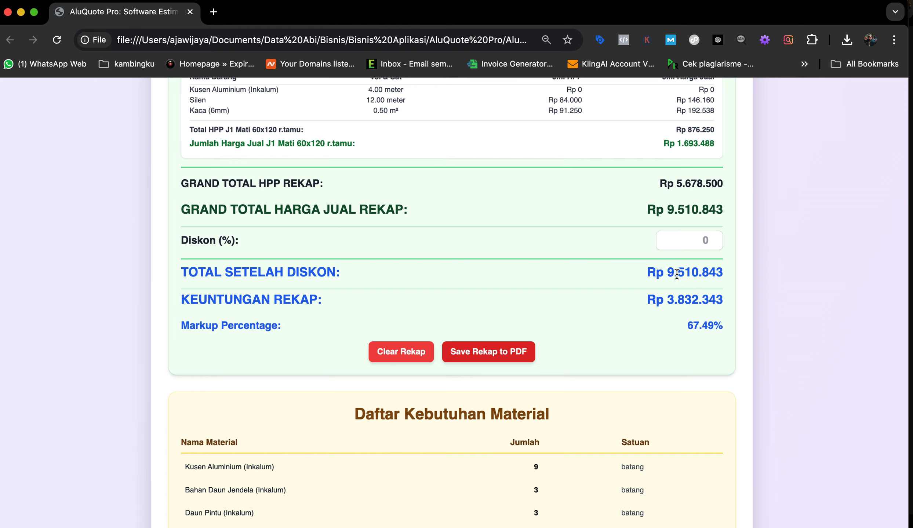
click(711, 237)
click(711, 237)
click(711, 237)
click(711, 236)
click(711, 237)
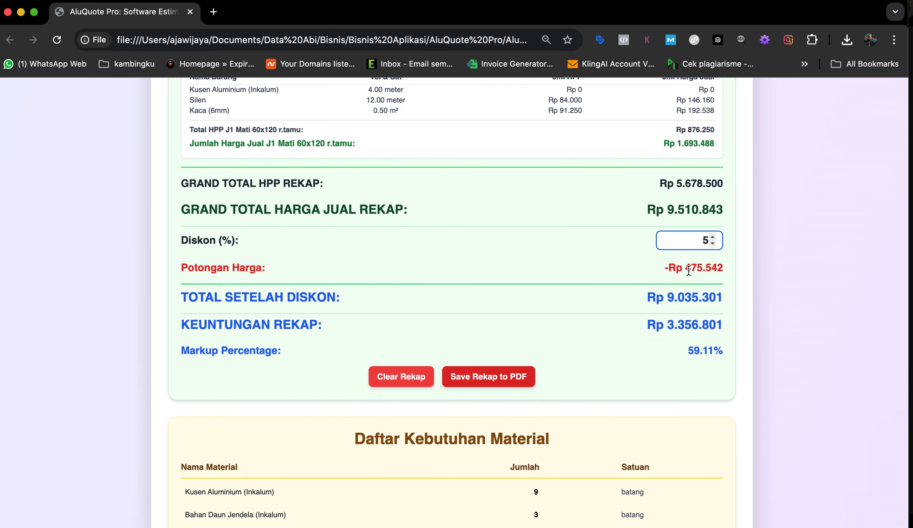
scroll(689, 275, down, 3)
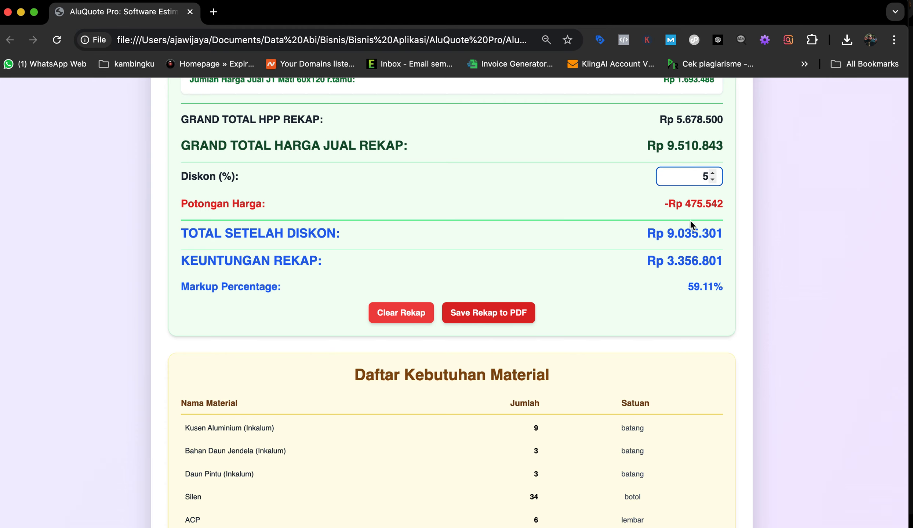
scroll(694, 209, up, 1)
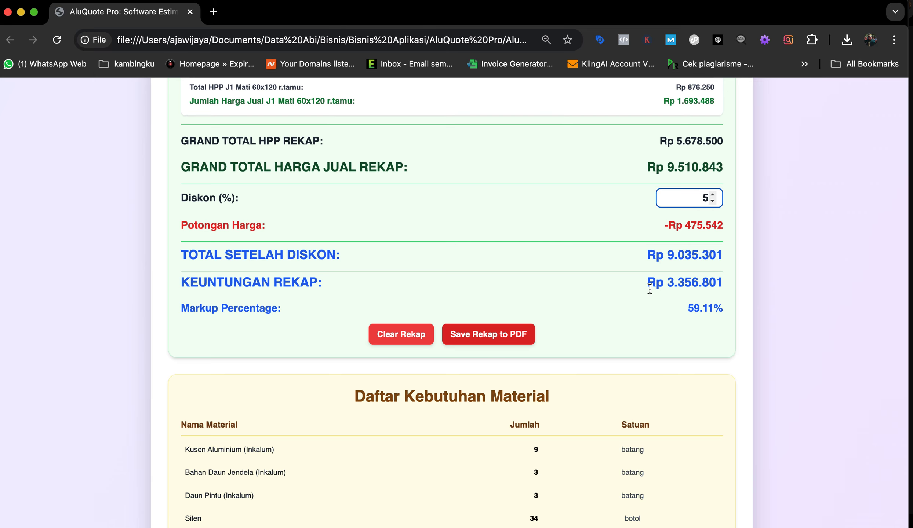
scroll(588, 318, up, 2)
scroll(587, 324, up, 20)
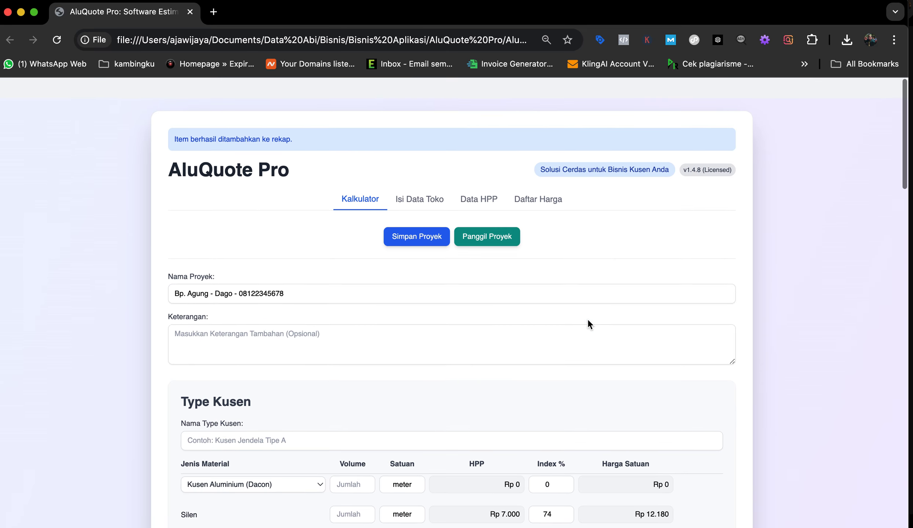
scroll(496, 349, down, 20)
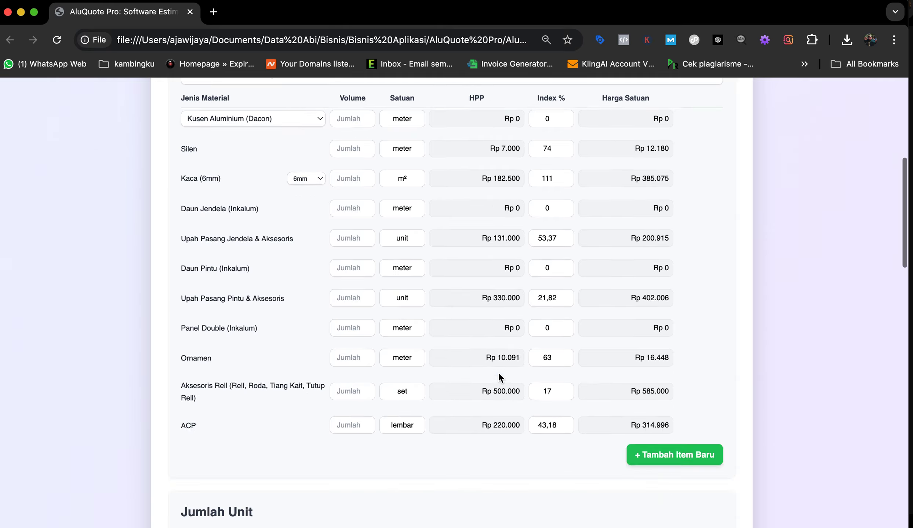
scroll(498, 372, down, 10)
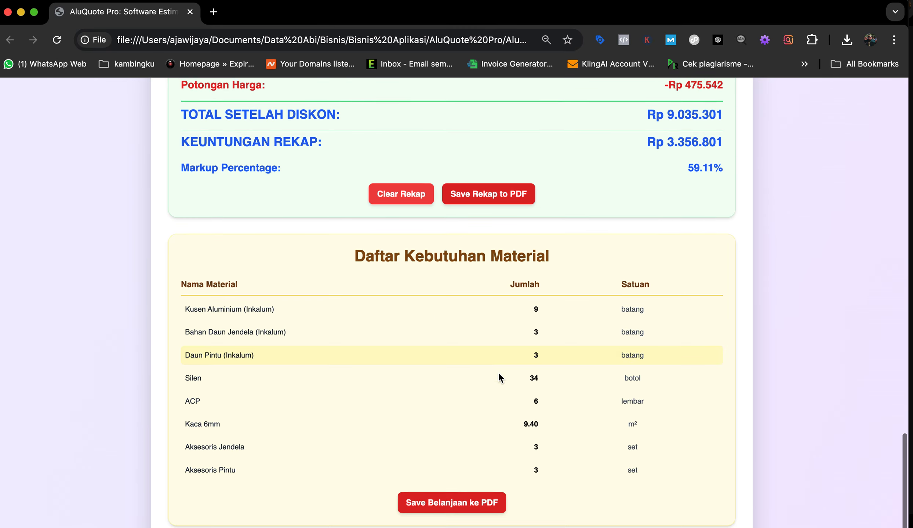
scroll(498, 373, up, 2)
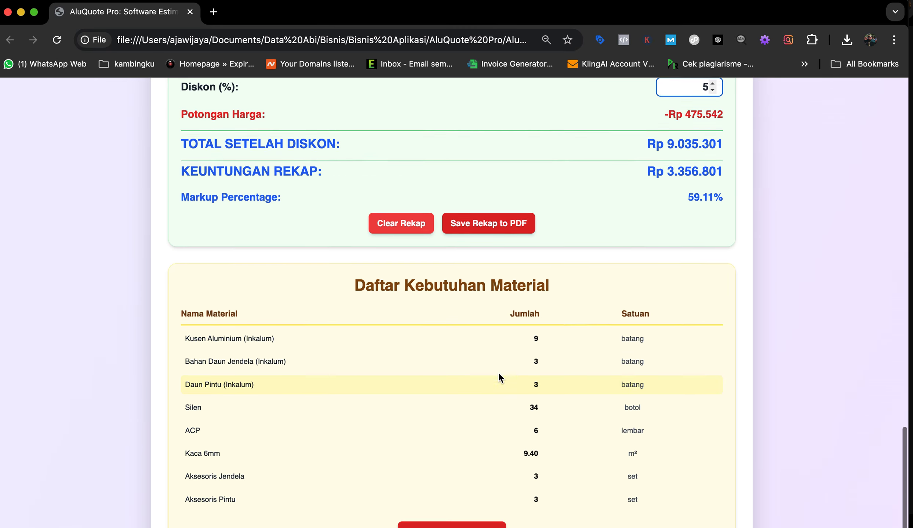
scroll(475, 318, down, 3)
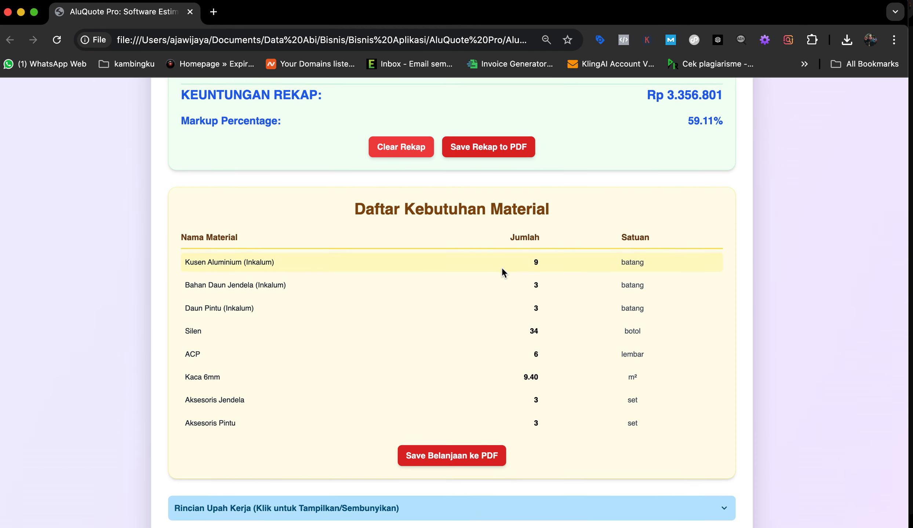
scroll(501, 267, down, 2)
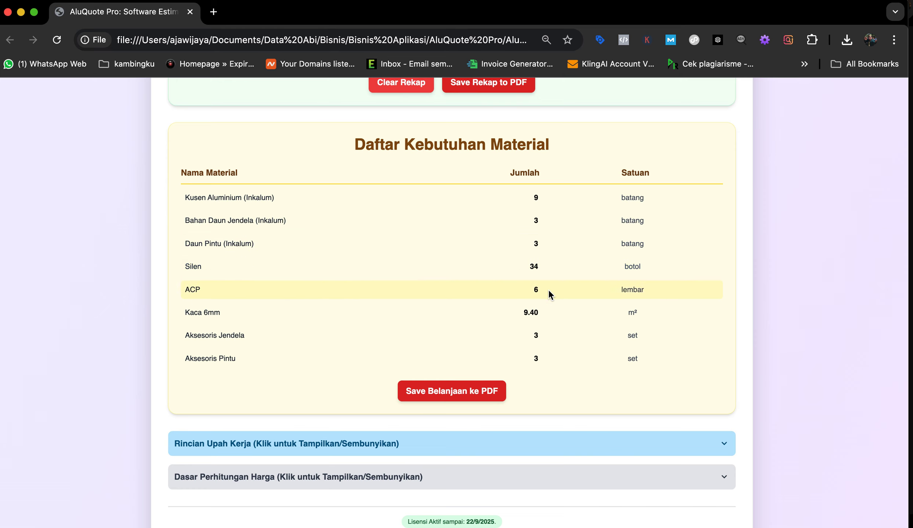
scroll(551, 364, down, 1)
Step: Expand the Rincian Upah Kerja and Dasar Perhitungan Harga sections, then return to the top
click(497, 439)
scroll(497, 439, down, 5)
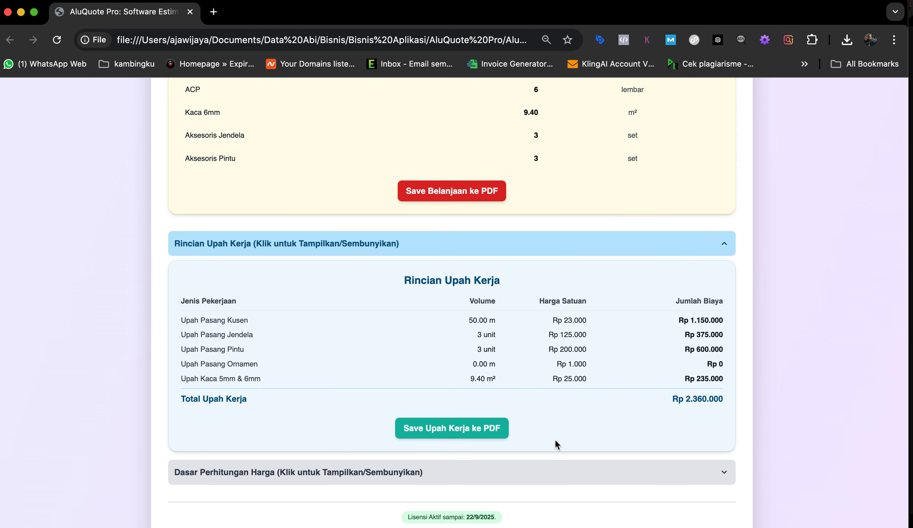
click(483, 474)
scroll(483, 473, down, 5)
scroll(483, 473, down, 6)
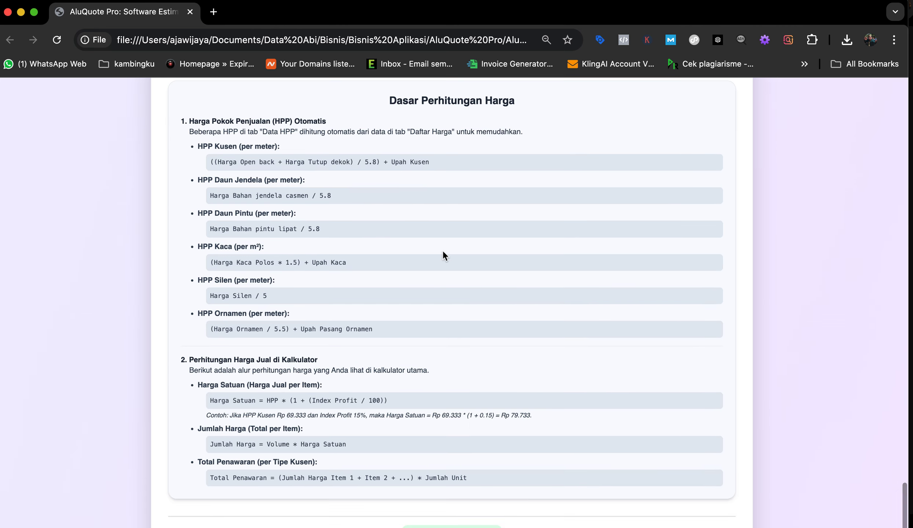
scroll(442, 253, down, 1)
scroll(442, 251, up, 2)
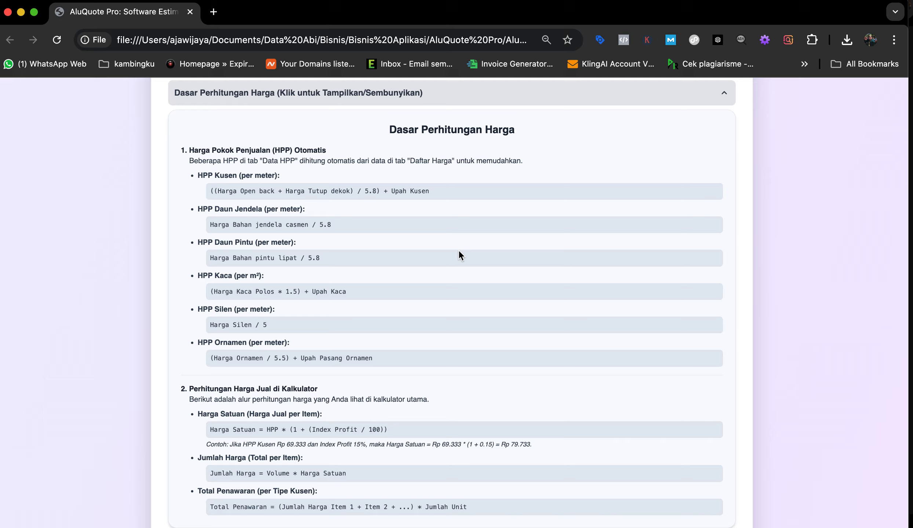
scroll(456, 226, up, 20)
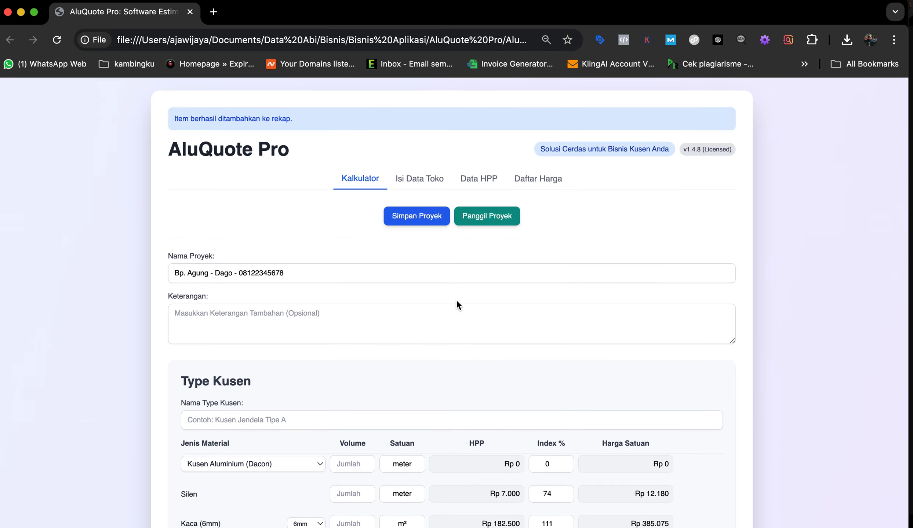
Step: Export the recap with Save Rekap to PDF and open the downloaded offer PDF
scroll(456, 300, down, 15)
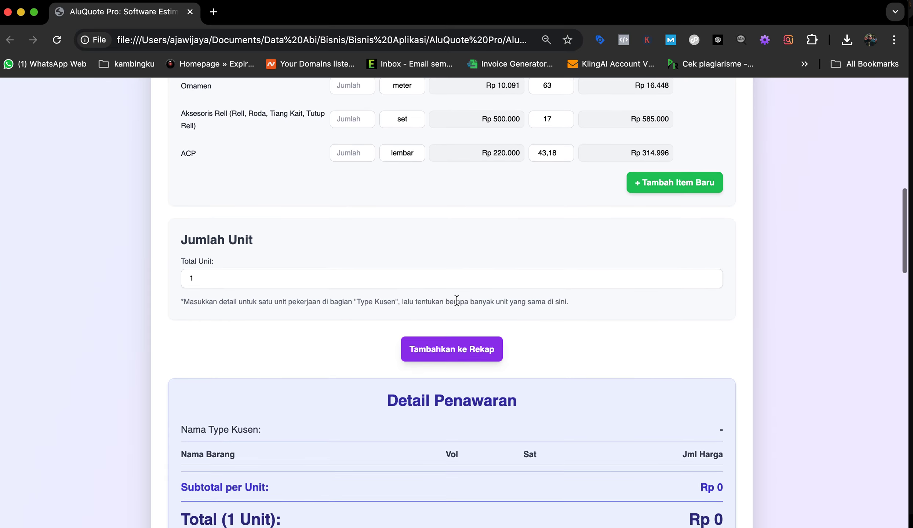
scroll(457, 301, down, 15)
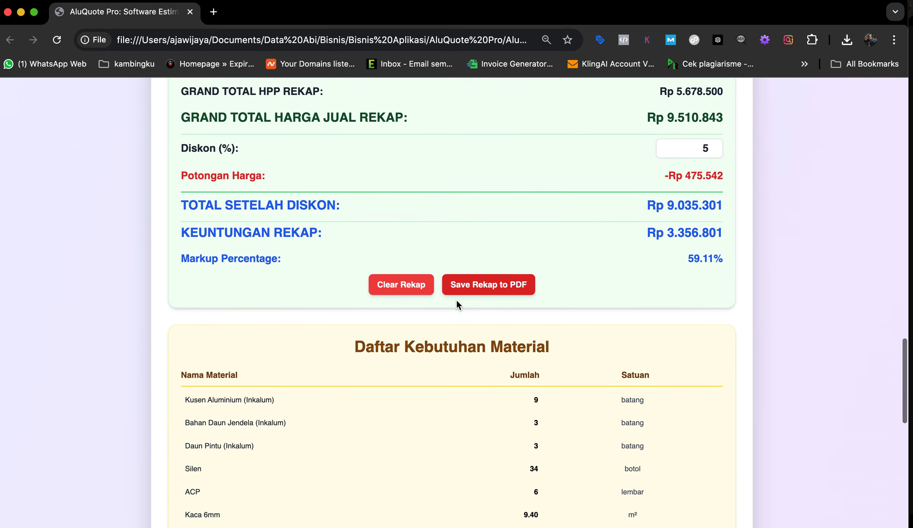
click(491, 288)
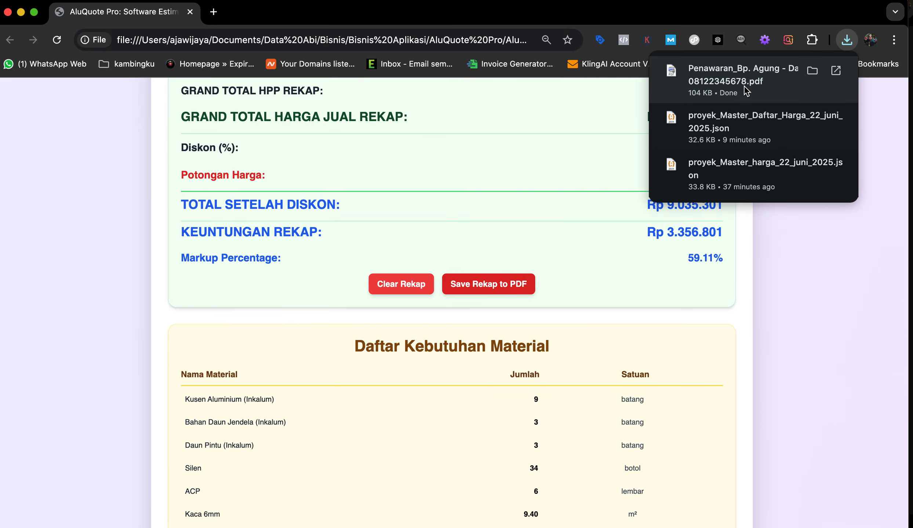
click(835, 72)
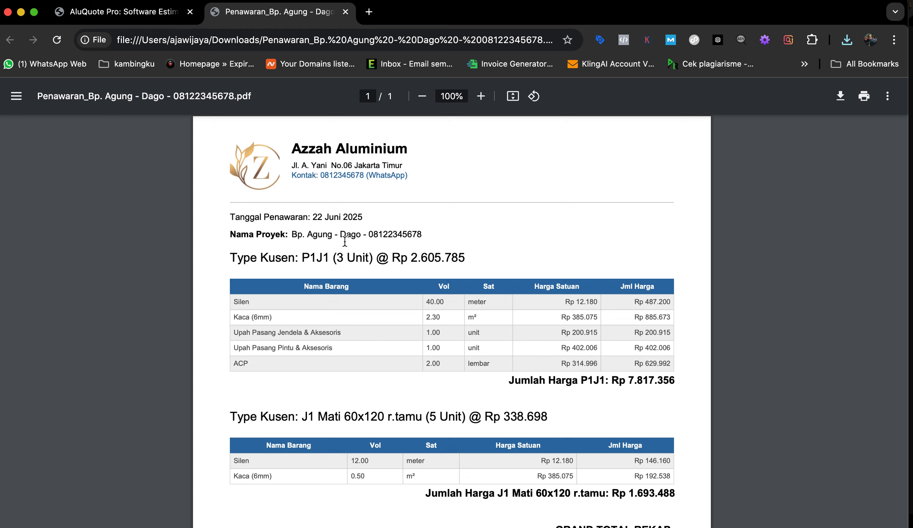
scroll(365, 271, down, 2)
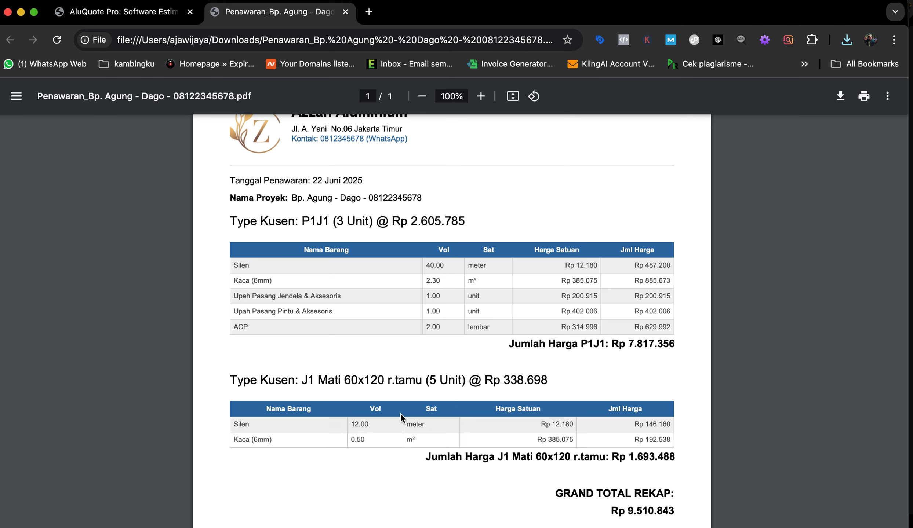
scroll(404, 417, down, 5)
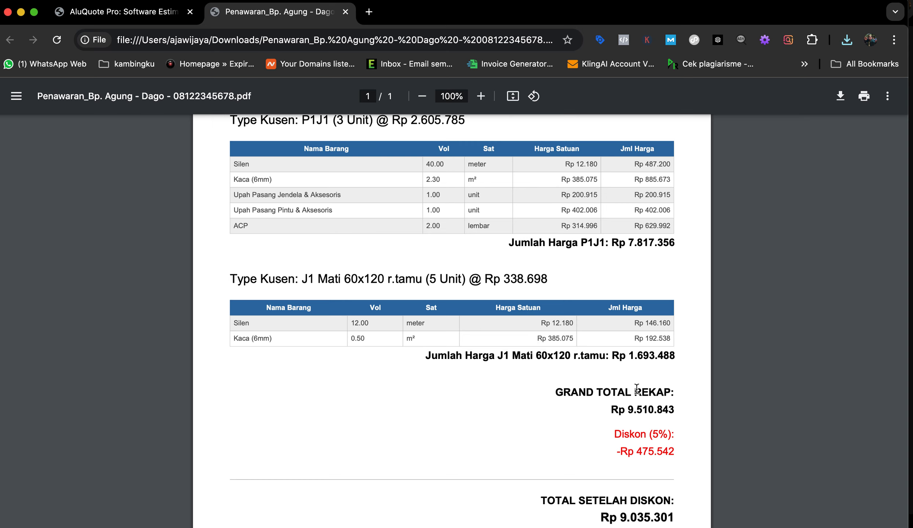
scroll(636, 363, down, 3)
scroll(637, 215, up, 3)
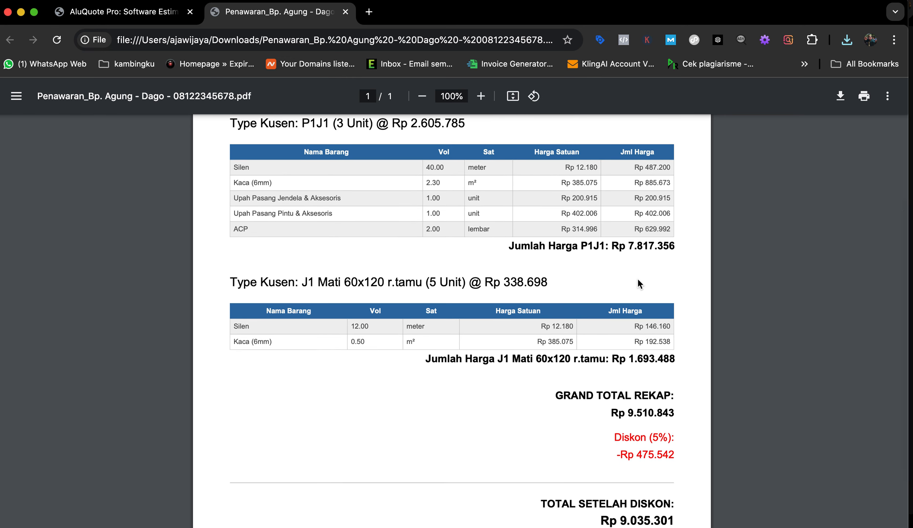
scroll(637, 283, down, 3)
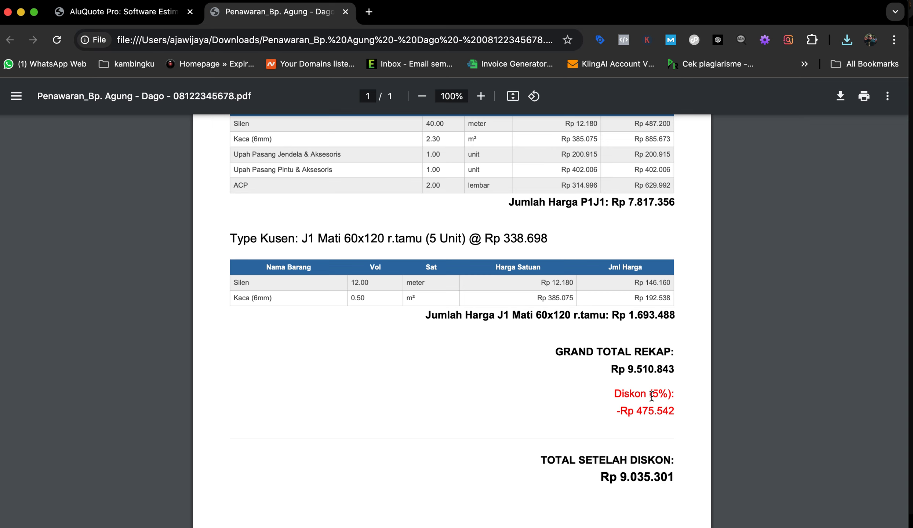
scroll(645, 437, down, 5)
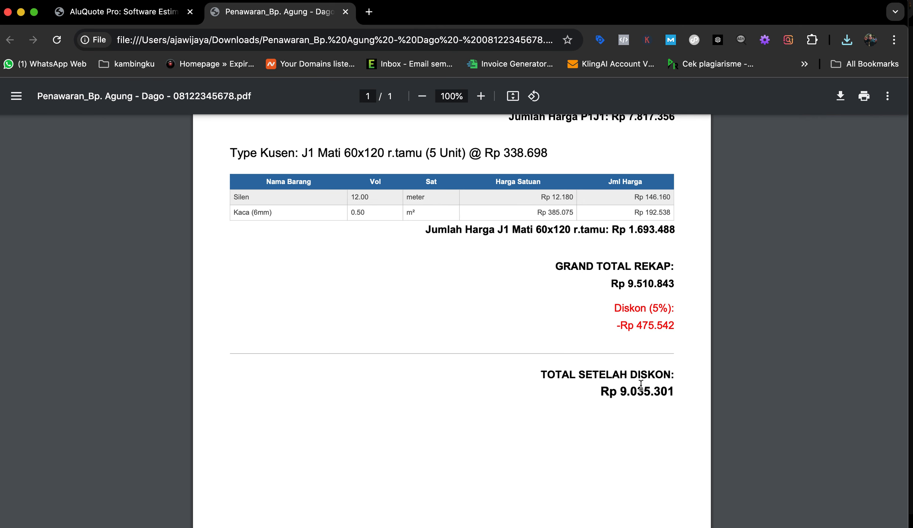
scroll(641, 385, up, 15)
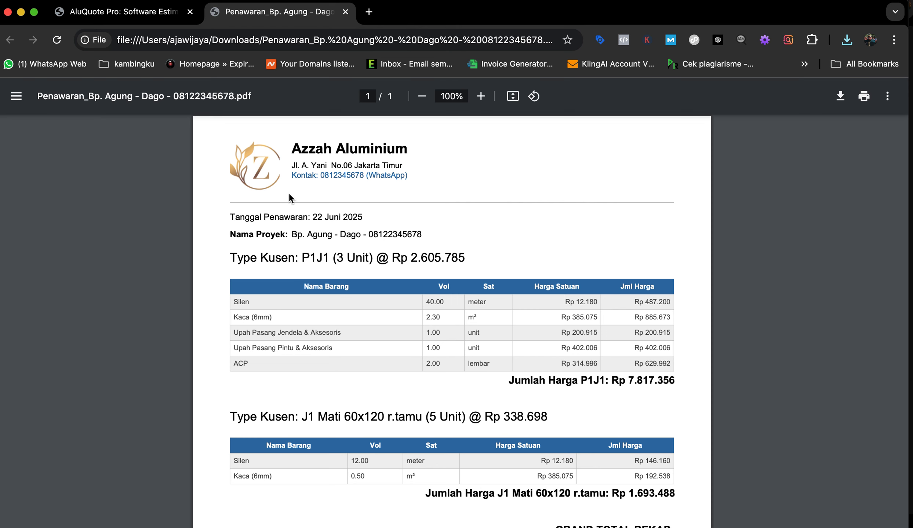
scroll(385, 270, down, 8)
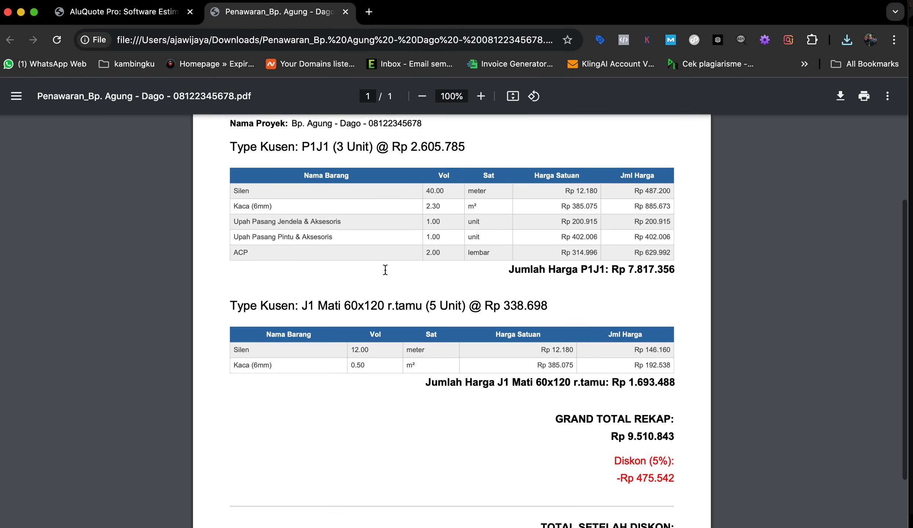
scroll(384, 270, down, 6)
scroll(383, 268, up, 14)
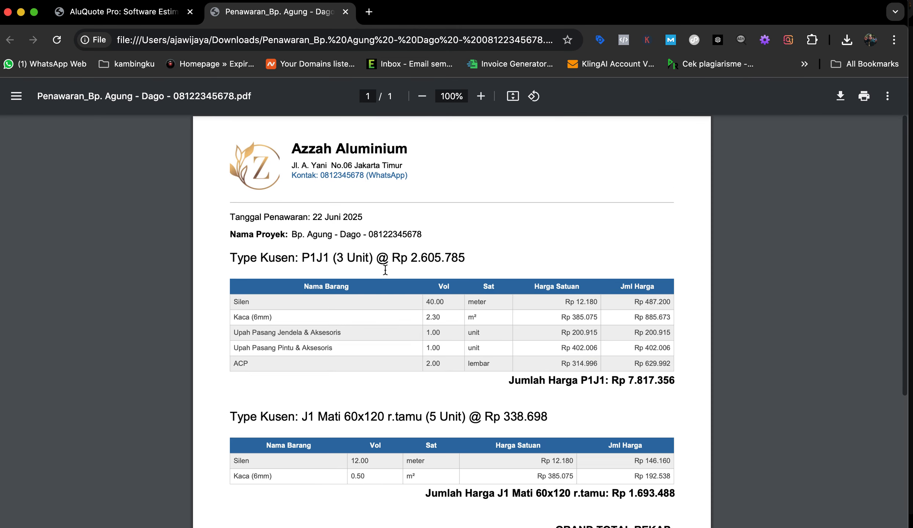
Step: Return to the AluQuote Pro page and save the project as a JSON file via Simpan Proyek
click(139, 15)
scroll(403, 235, up, 20)
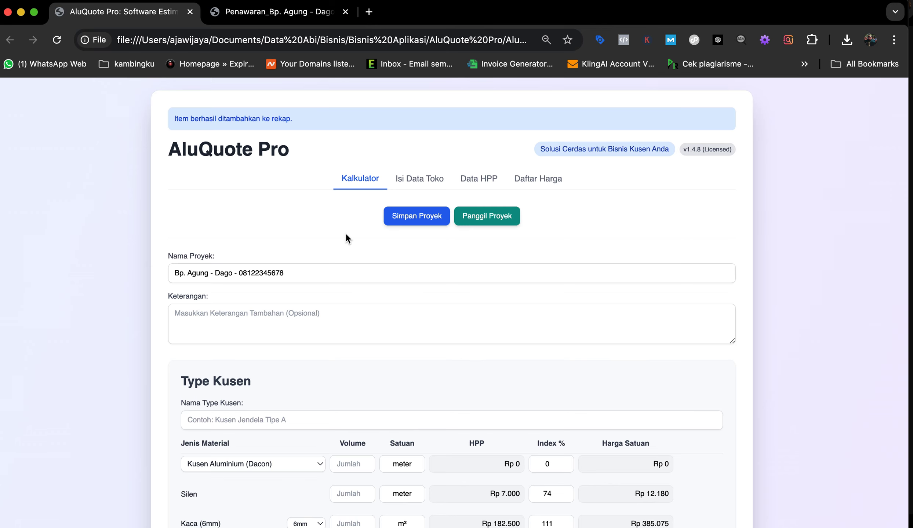
scroll(364, 302, down, 12)
scroll(364, 299, down, 11)
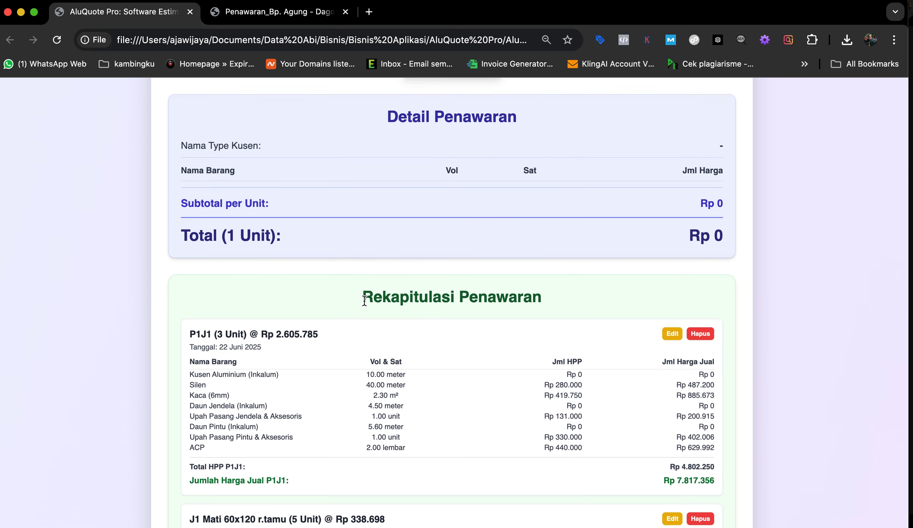
scroll(365, 300, up, 20)
scroll(364, 299, up, 3)
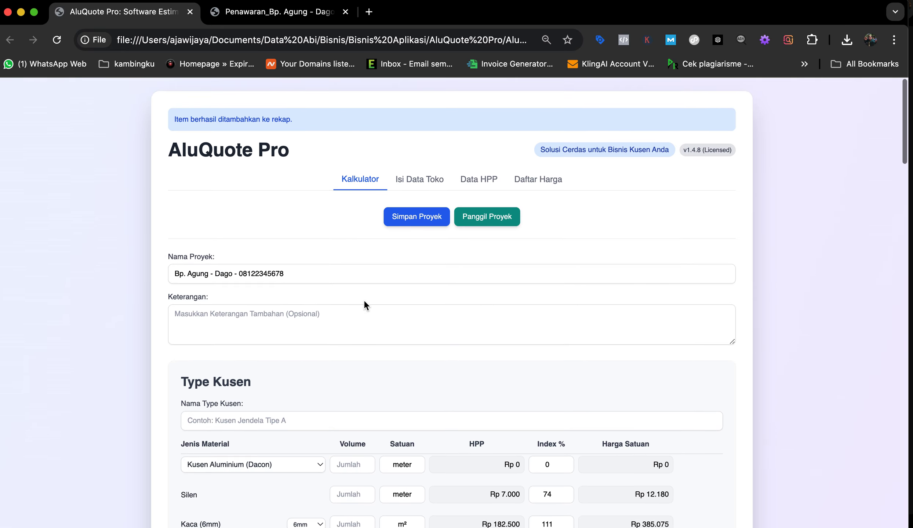
scroll(370, 362, down, 4)
scroll(369, 362, down, 2)
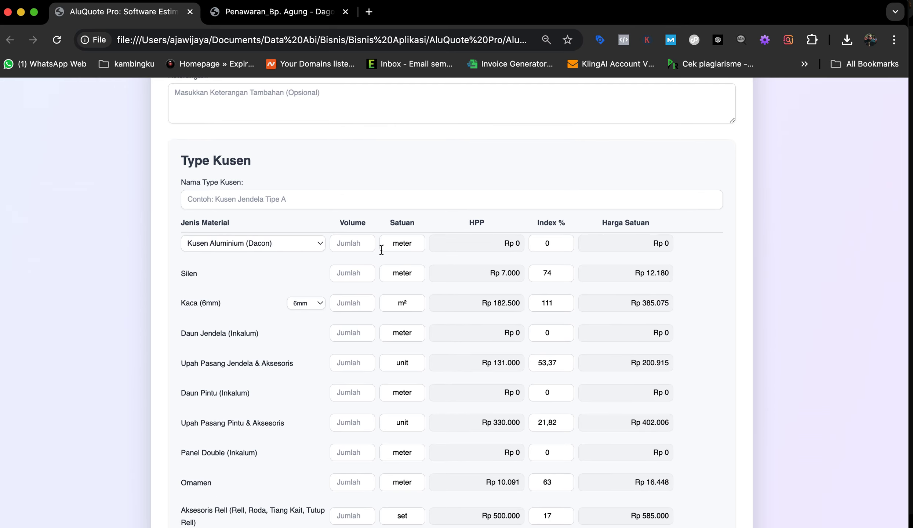
scroll(381, 250, up, 5)
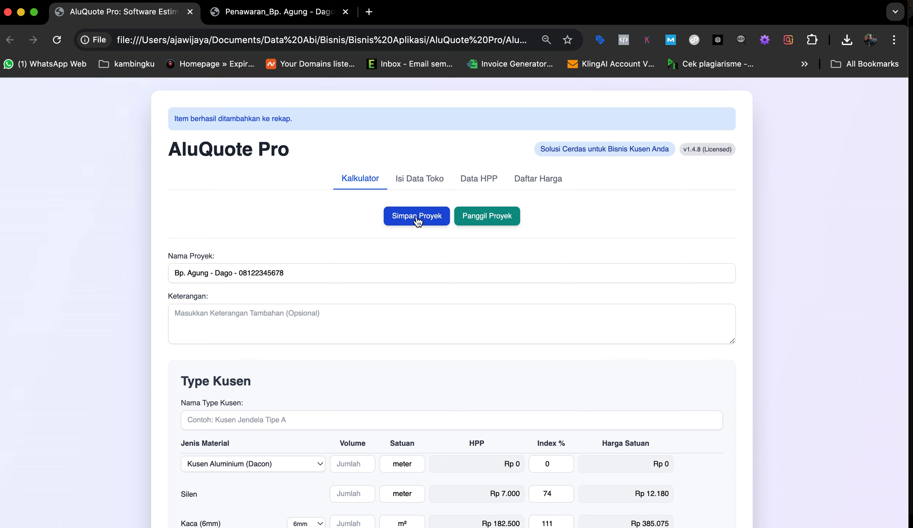
click(417, 217)
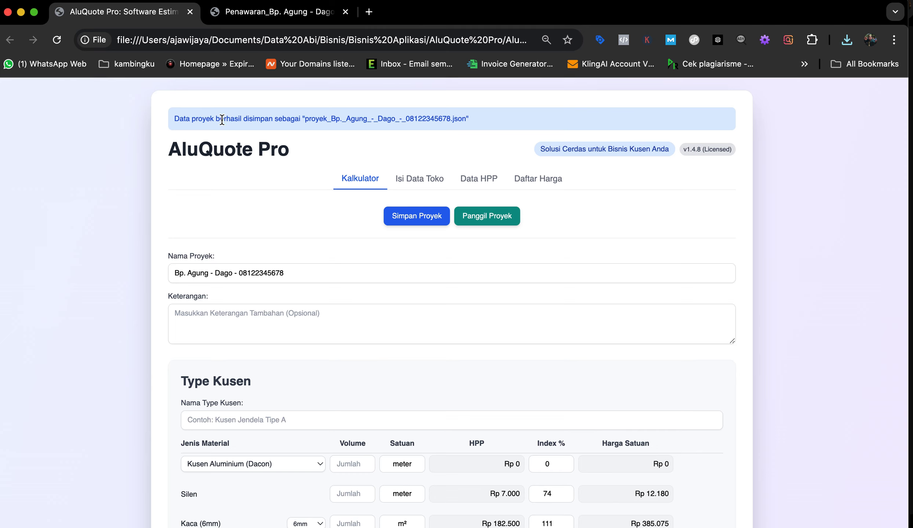
Step: Close the old AluQuote Pro page and reopen AluQuote Pro v1.4.8.html from Finder's Recents
click(190, 13)
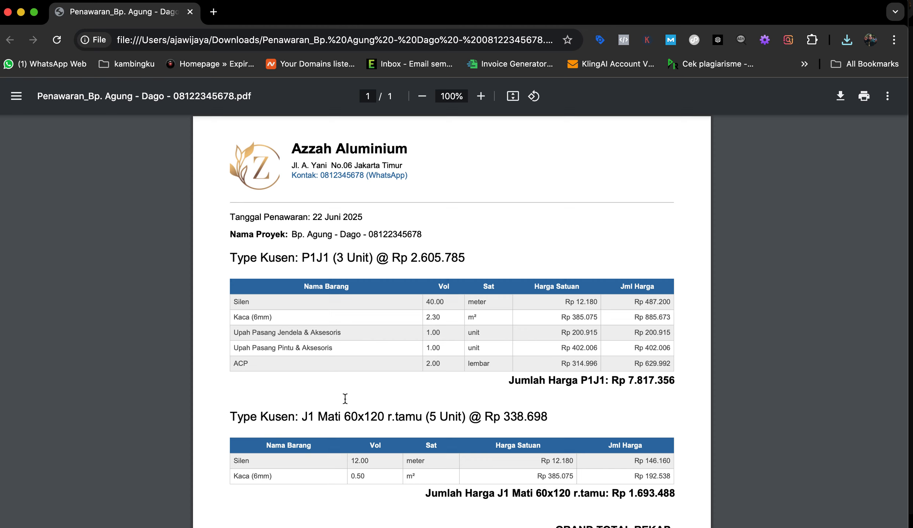
mouse_move(156, 527)
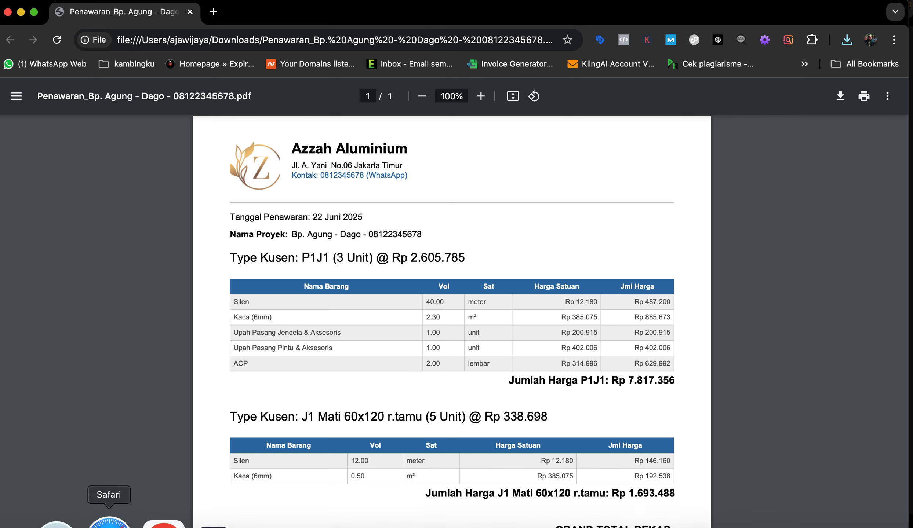
click(21, 524)
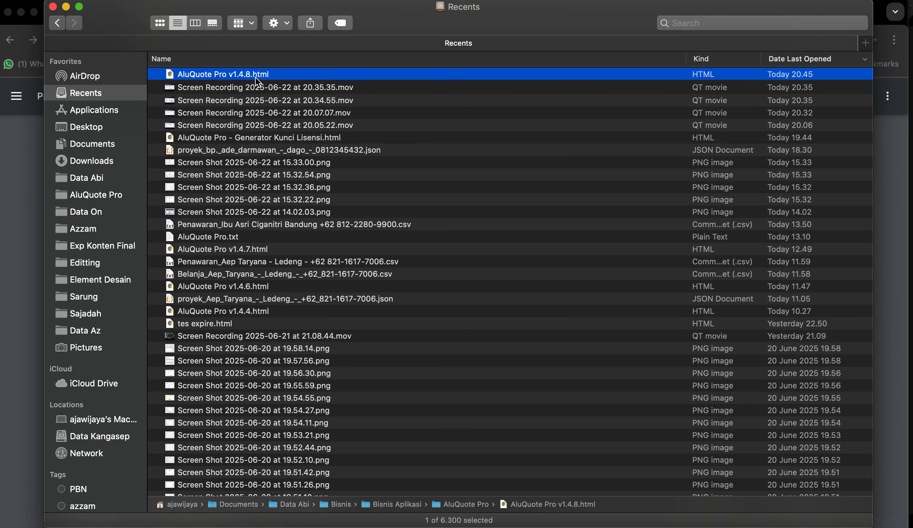
double_click(258, 74)
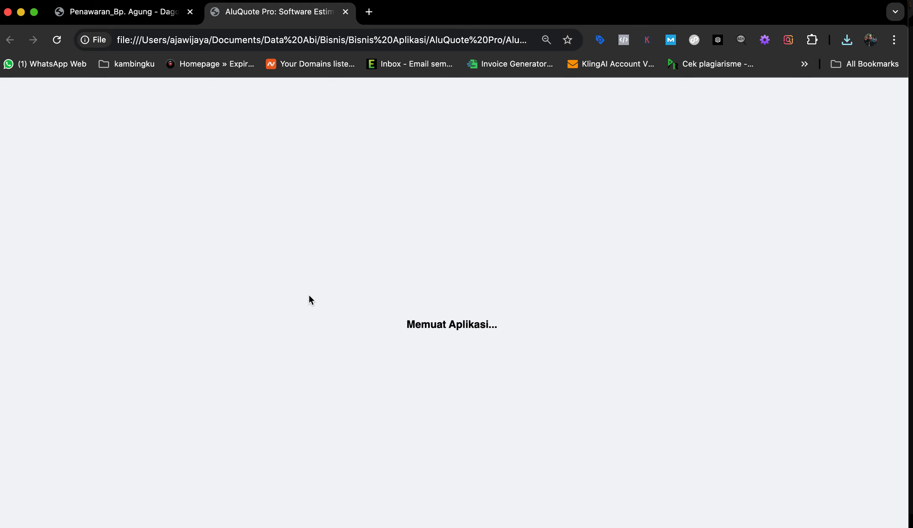
scroll(375, 320, down, 5)
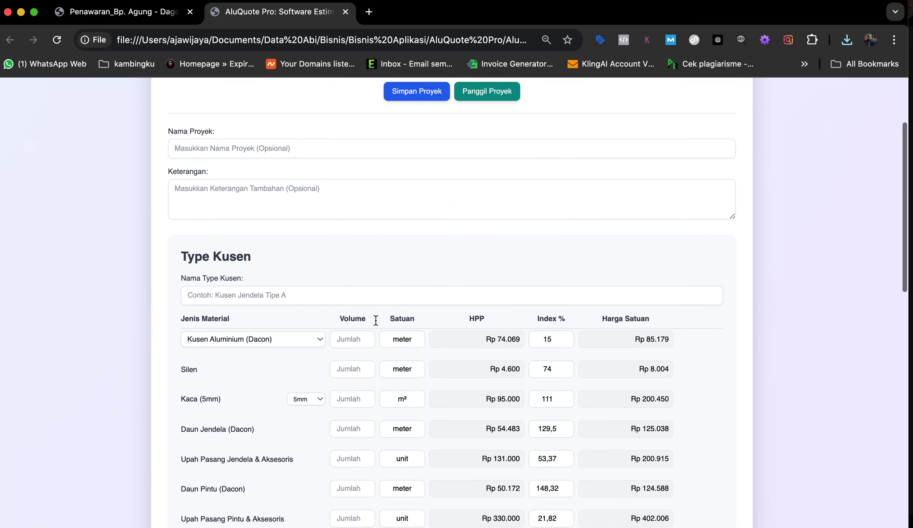
scroll(375, 320, up, 5)
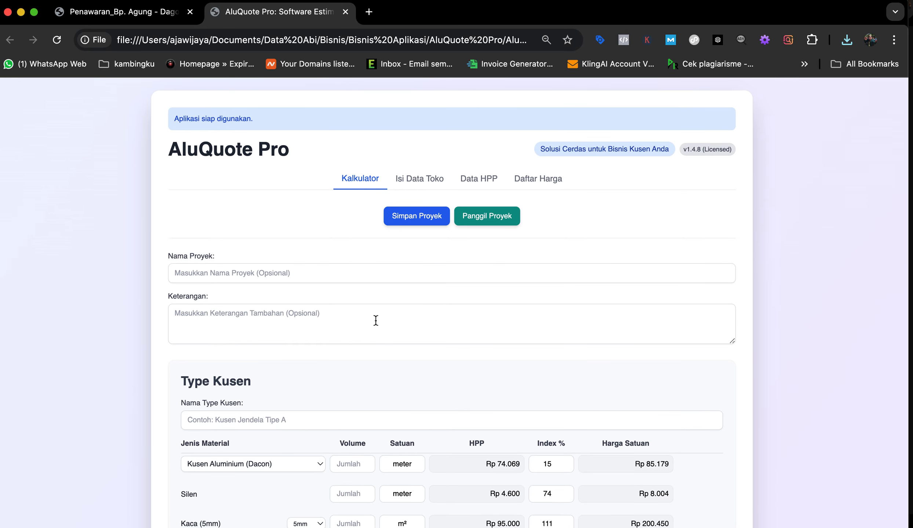
scroll(443, 295, down, 1)
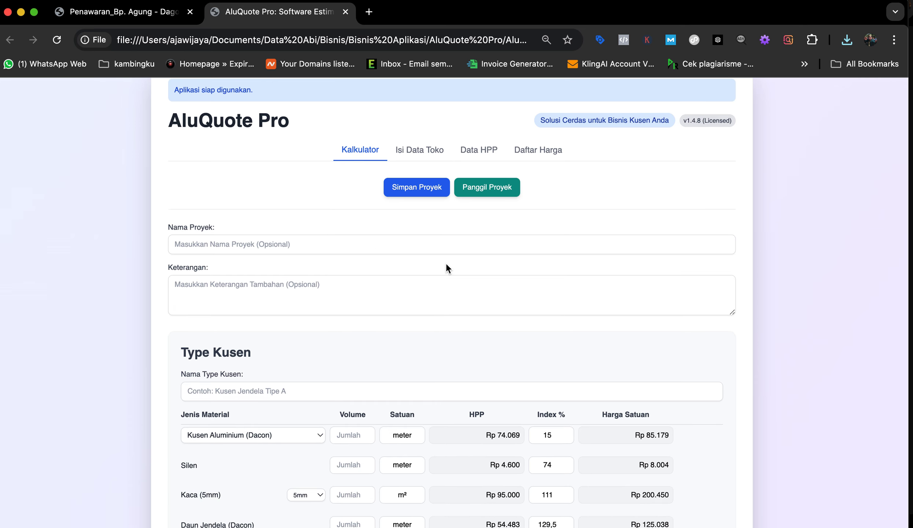
click(542, 158)
scroll(557, 300, down, 3)
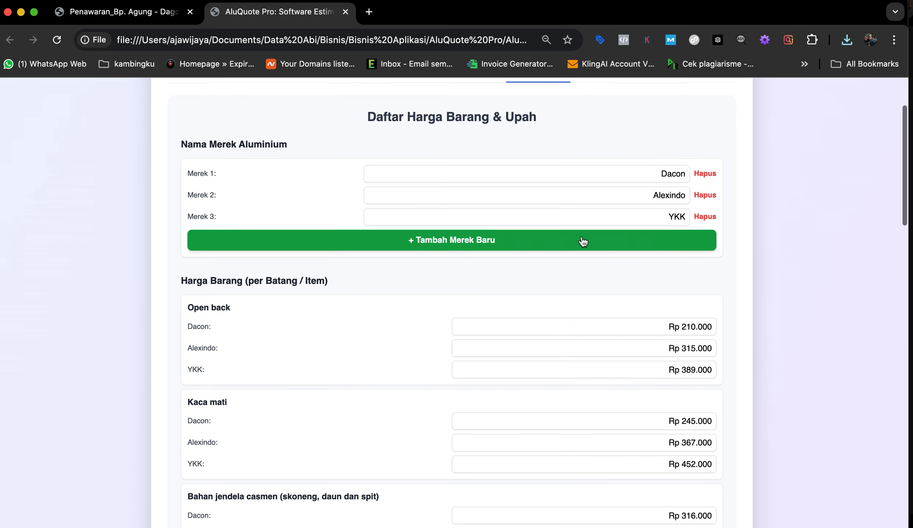
scroll(516, 311, up, 5)
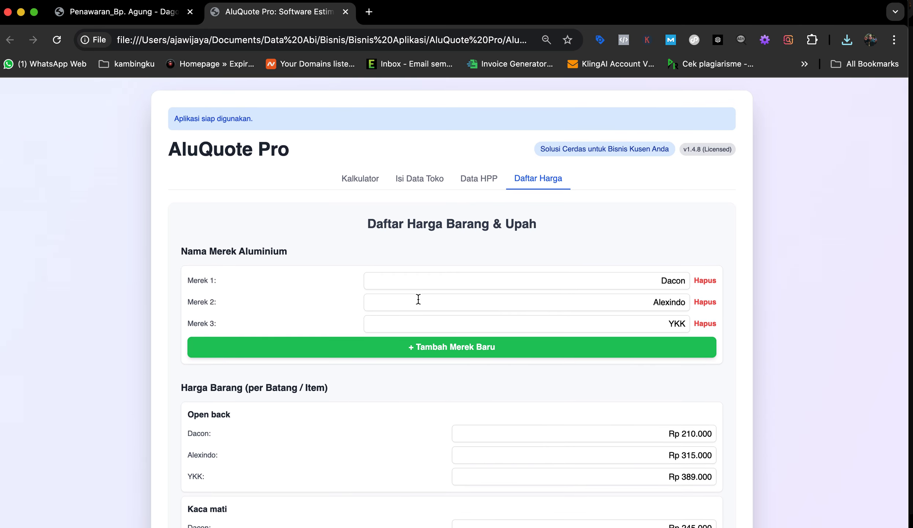
click(361, 180)
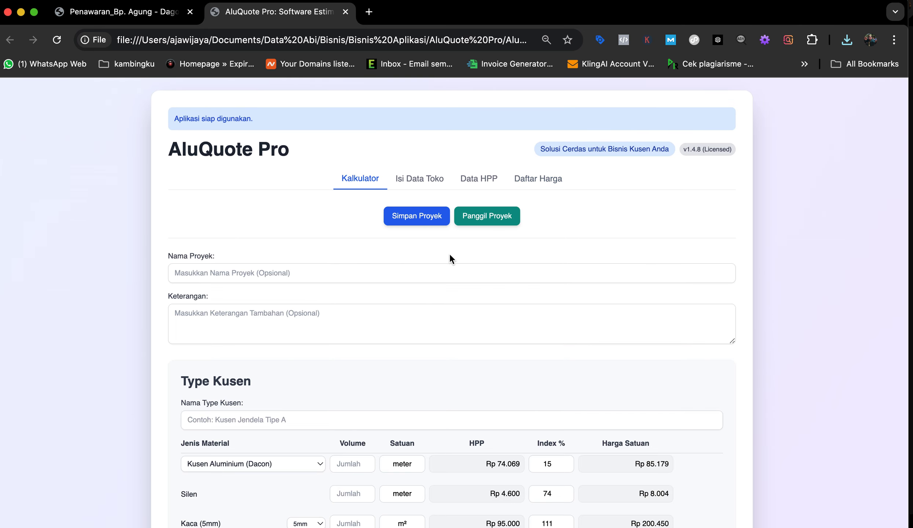
Step: Reload proyek_Master_Daftar_Harga_22_juni_2025.json from Downloads through Panggil Proyek
click(487, 219)
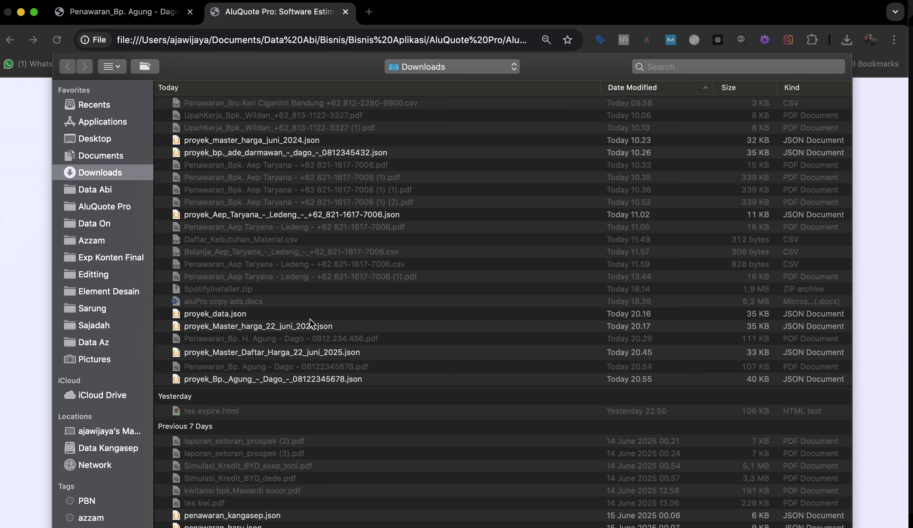
scroll(276, 371, down, 3)
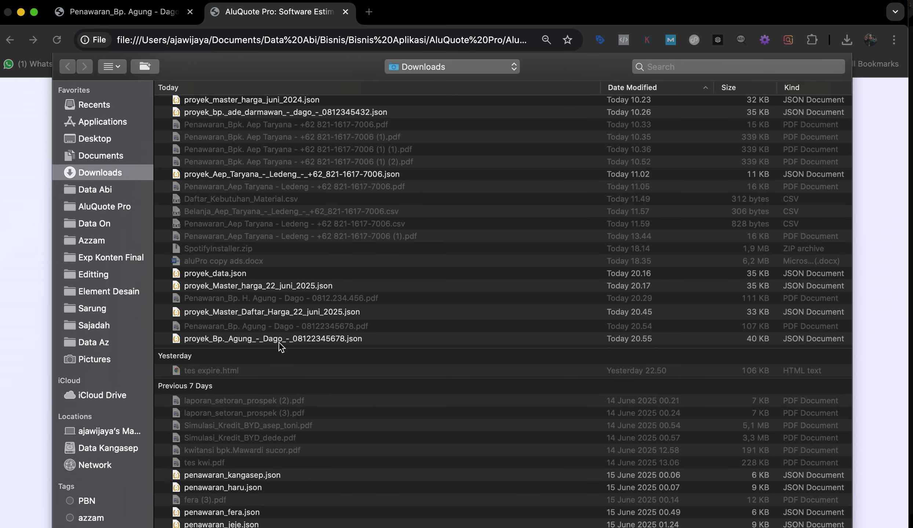
click(278, 316)
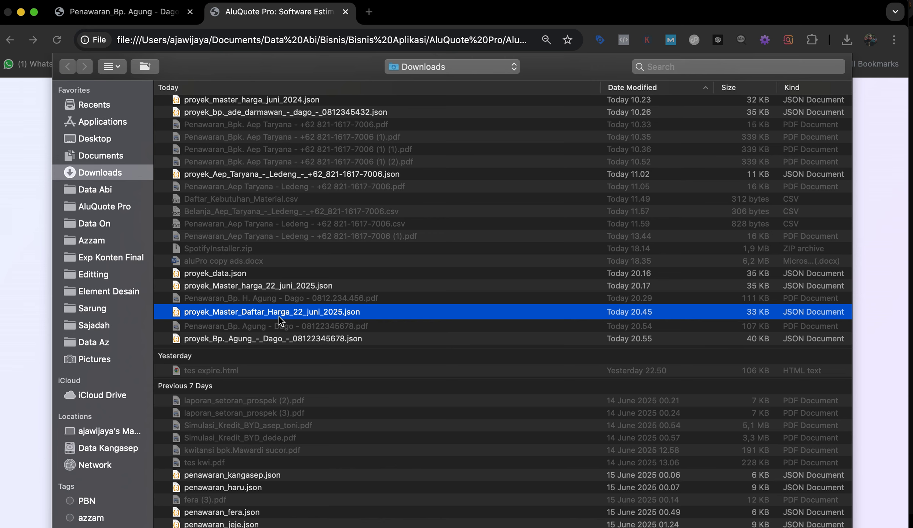
double_click(278, 316)
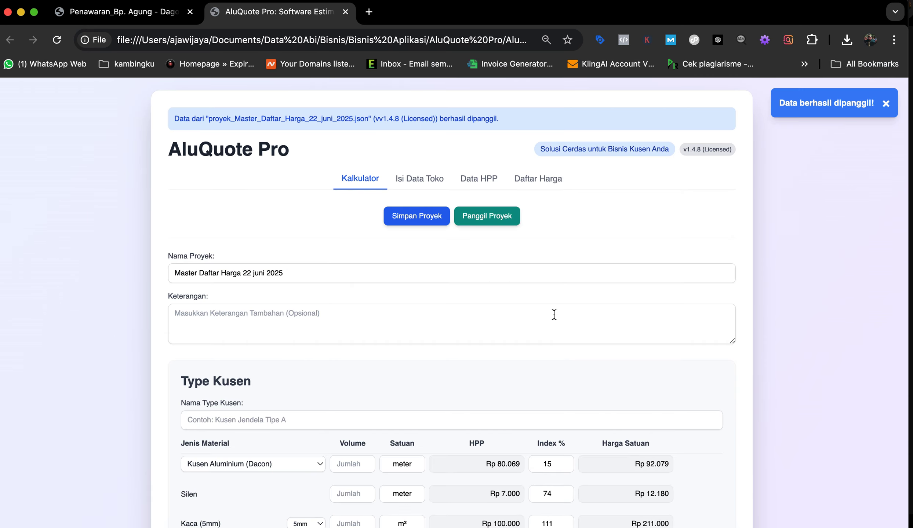
click(536, 179)
scroll(587, 330, down, 2)
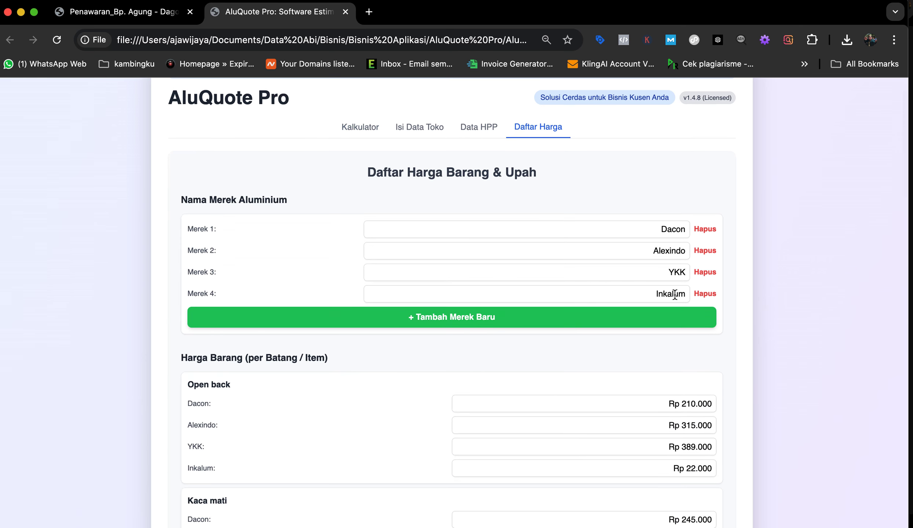
scroll(518, 361, up, 2)
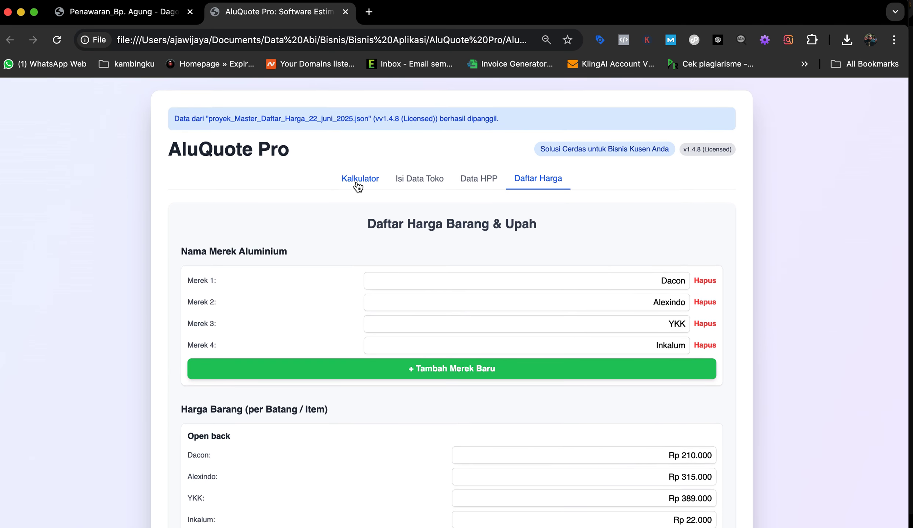
click(424, 180)
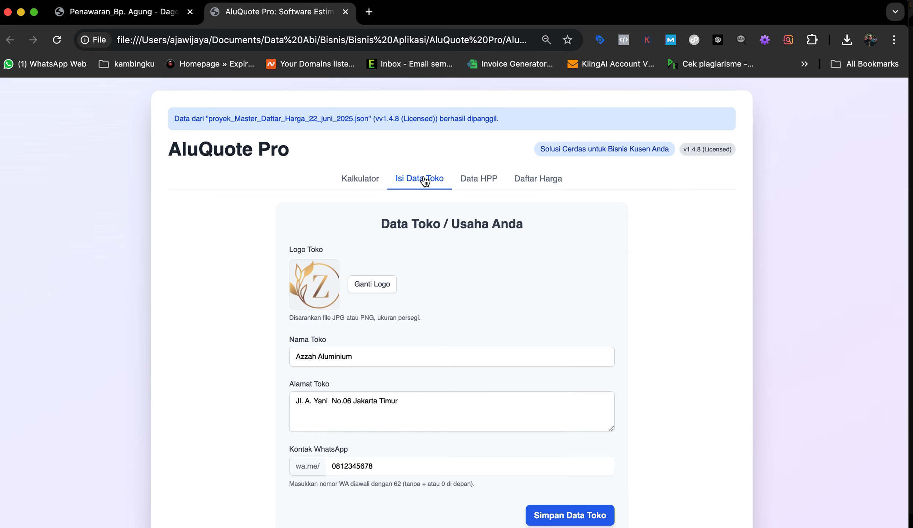
scroll(414, 339, down, 2)
scroll(414, 340, up, 2)
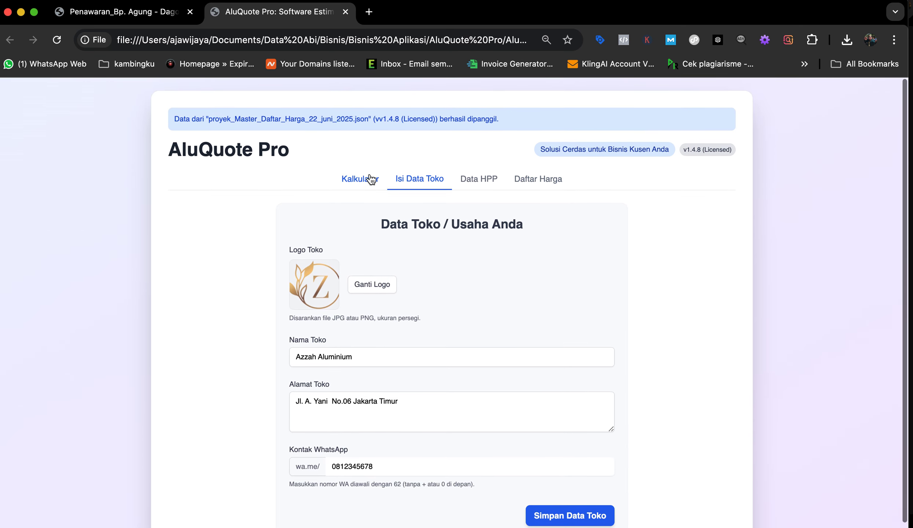
click(359, 179)
scroll(311, 238, down, 2)
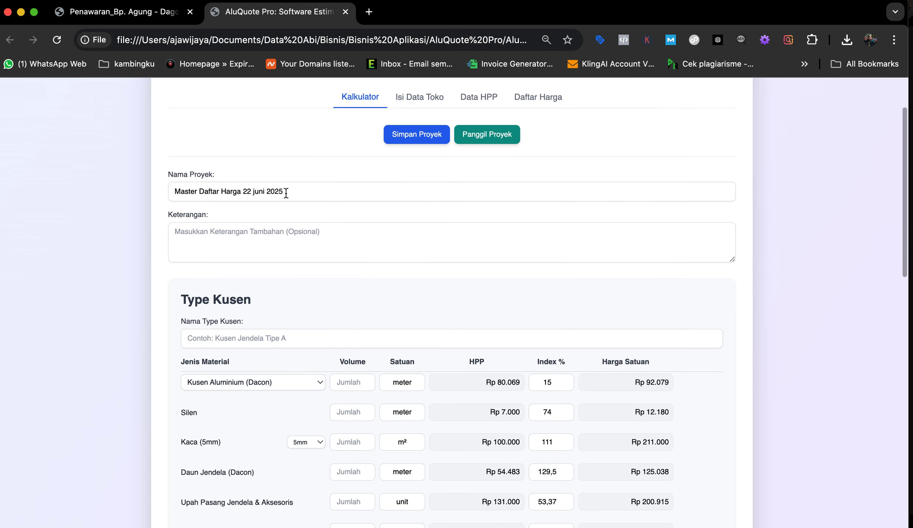
drag(293, 192, 168, 191)
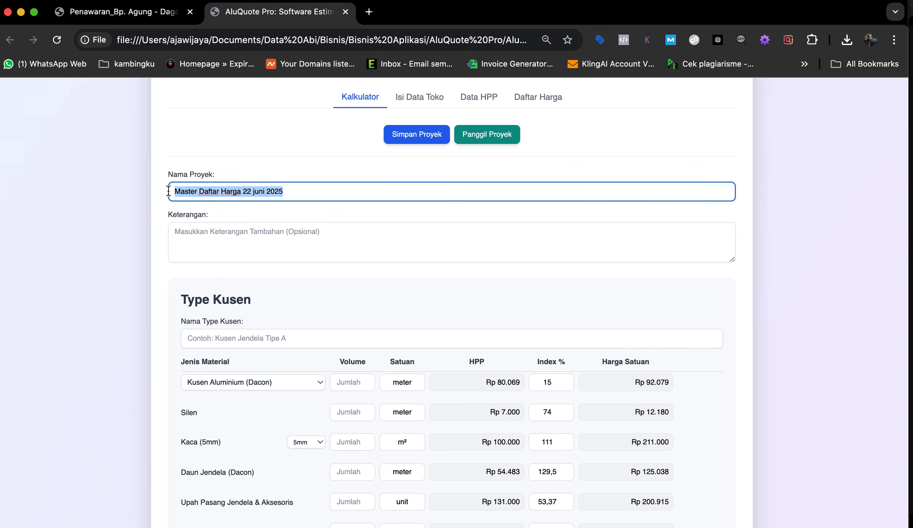
text(Ib)
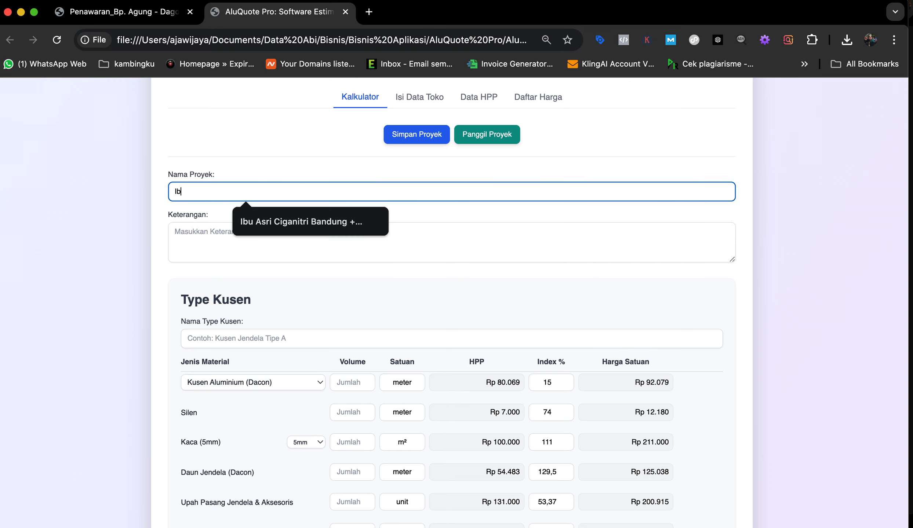
text(u. susi)
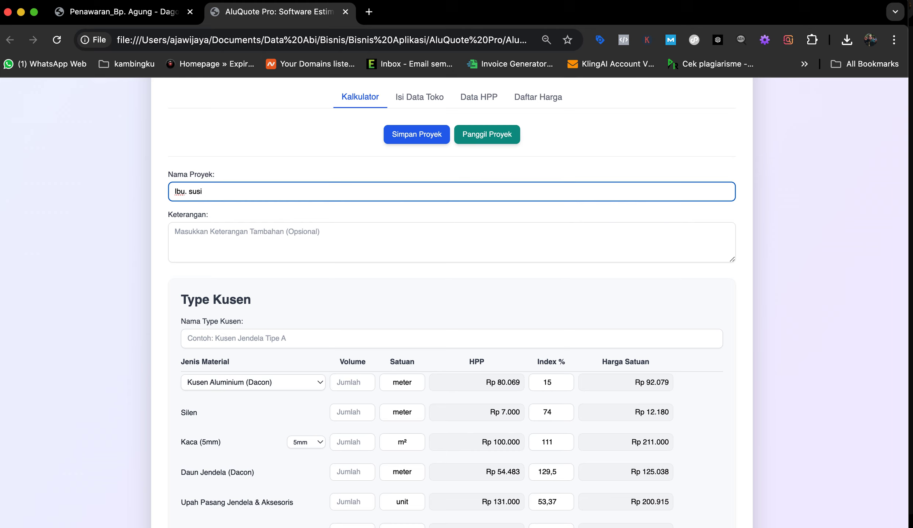
scroll(289, 340, down, 20)
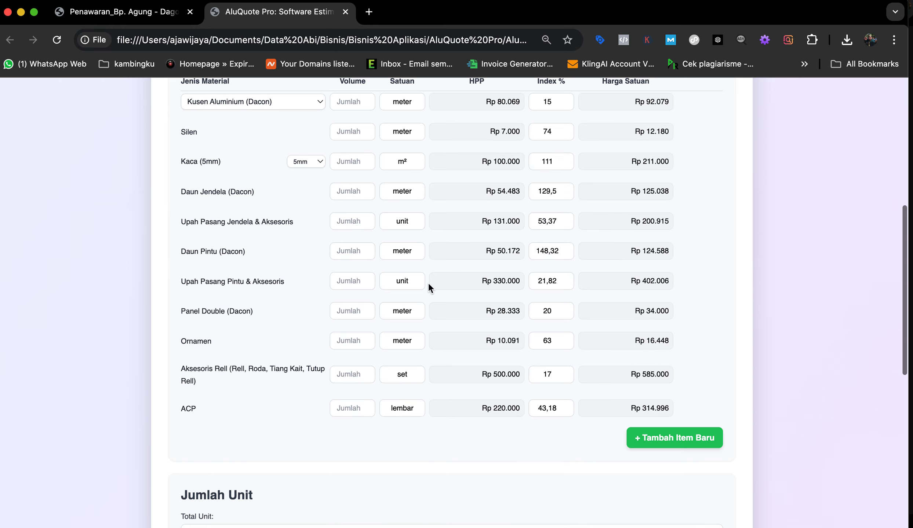
scroll(427, 287, up, 20)
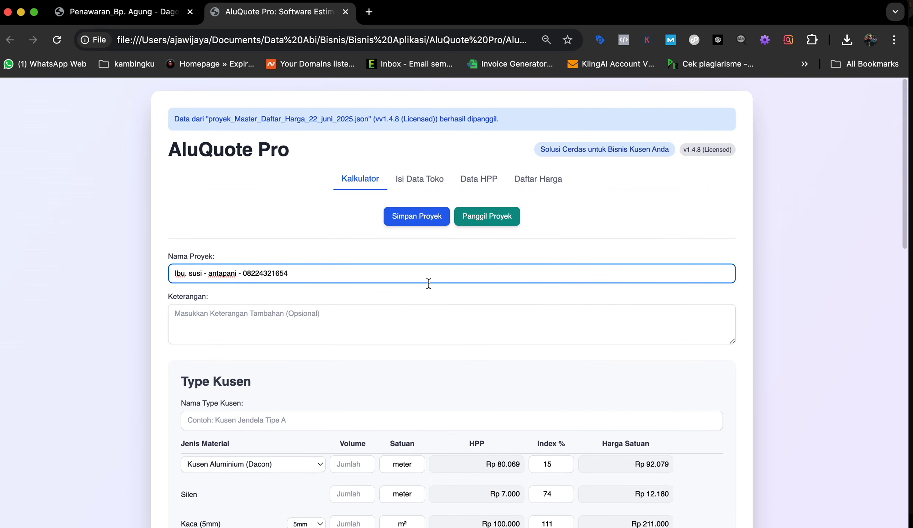
click(315, 244)
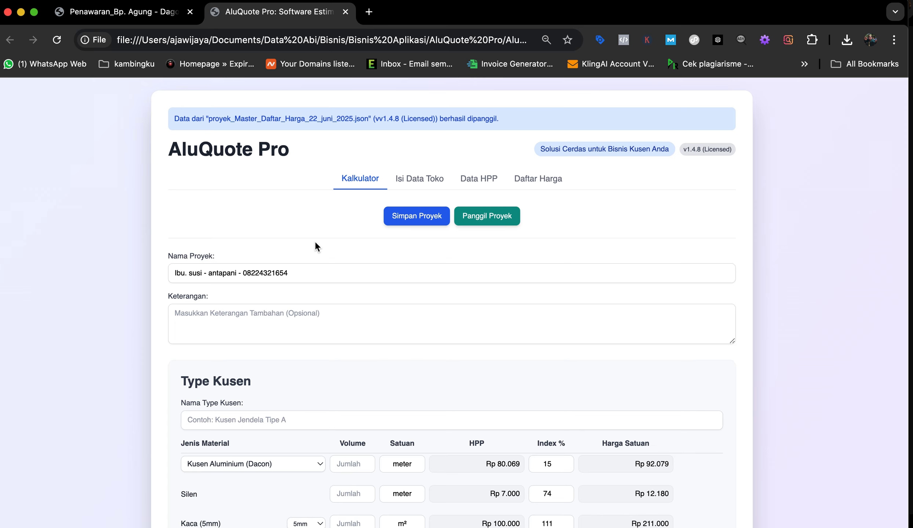
click(140, 14)
scroll(459, 374, down, 7)
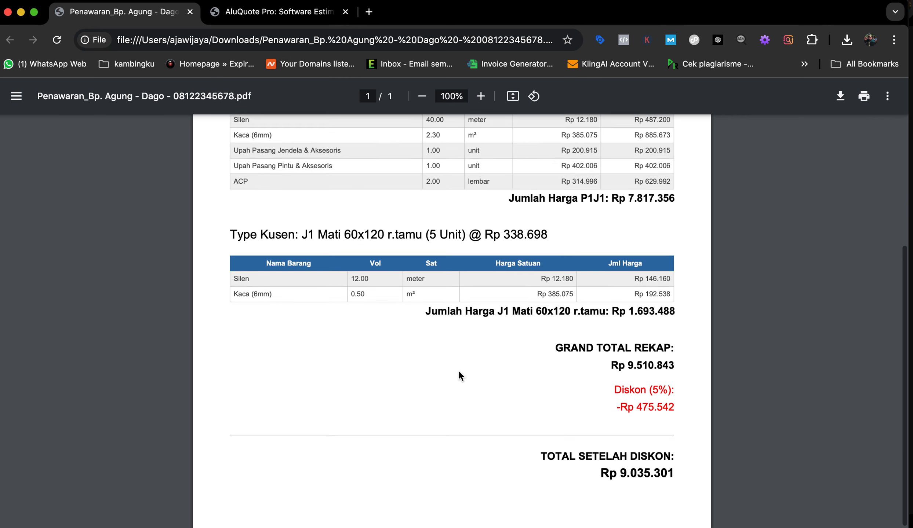
scroll(461, 323, up, 7)
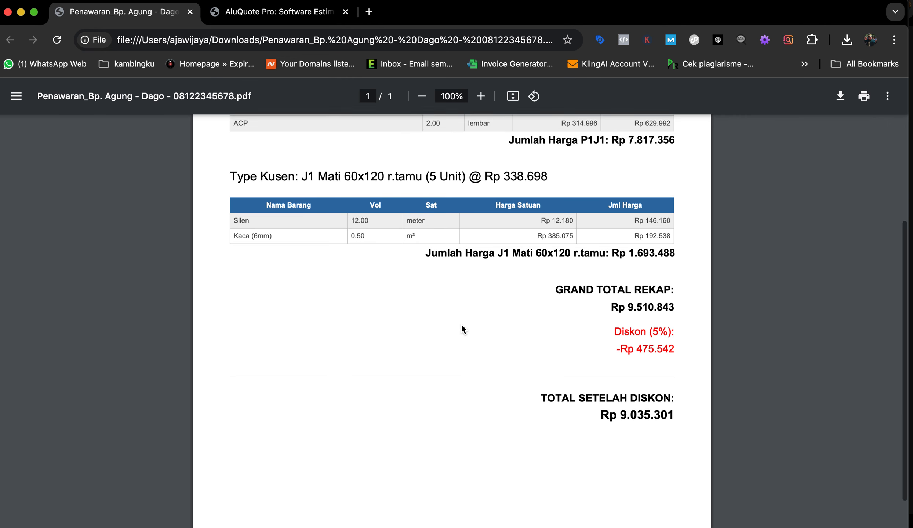
click(279, 13)
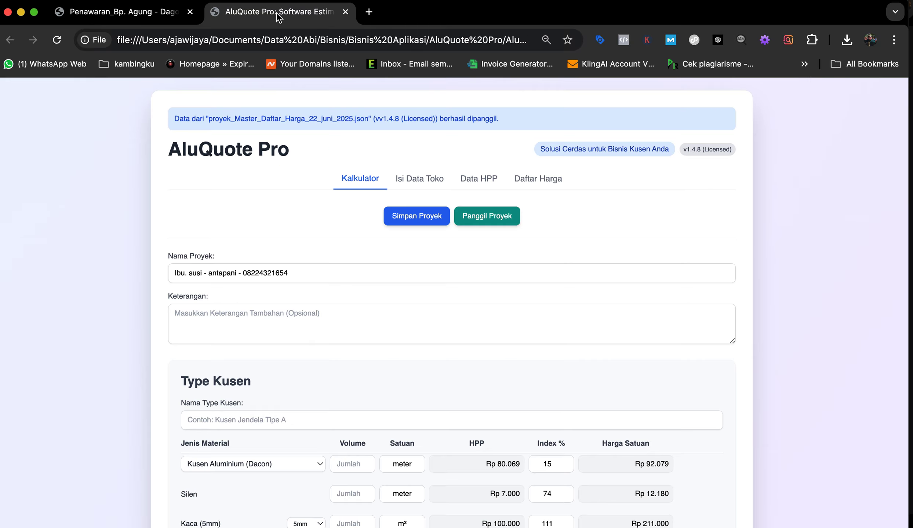
Step: Load the customer's saved proyek_..._Dago JSON project from the Downloads folder
click(483, 220)
scroll(351, 304, down, 1)
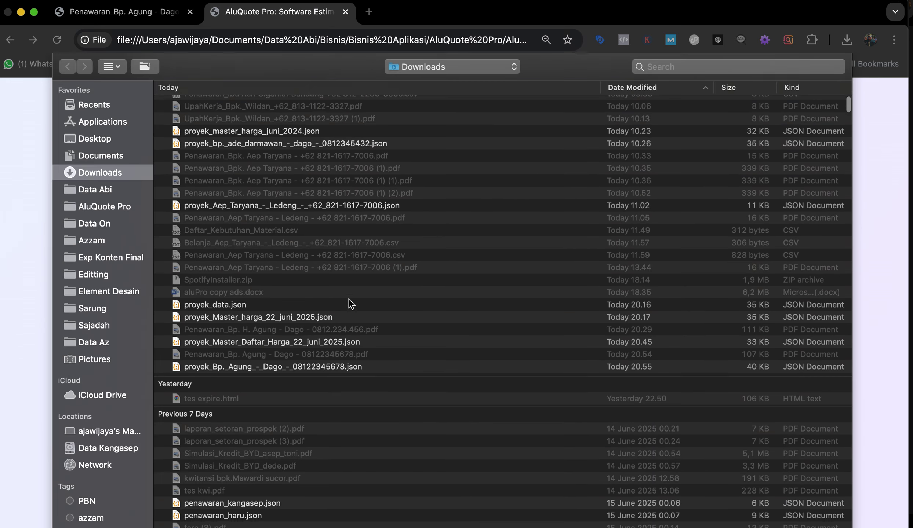
scroll(350, 304, down, 3)
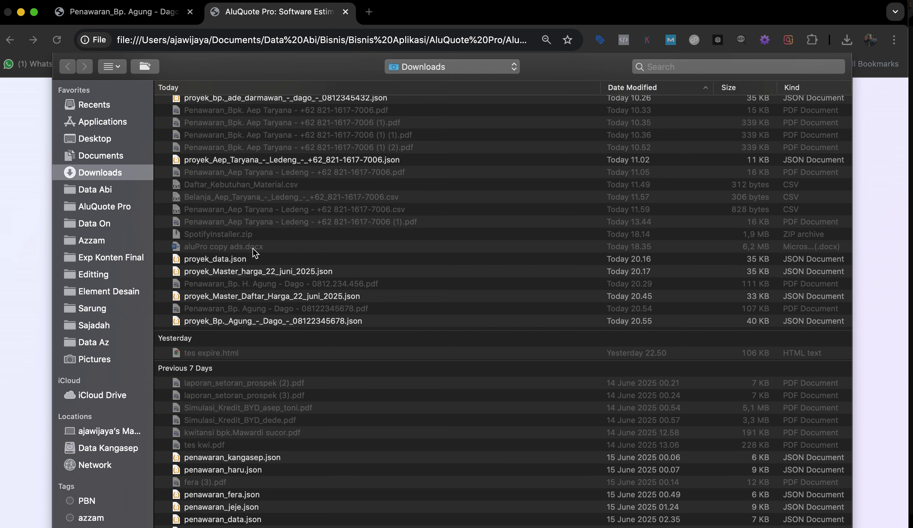
click(270, 325)
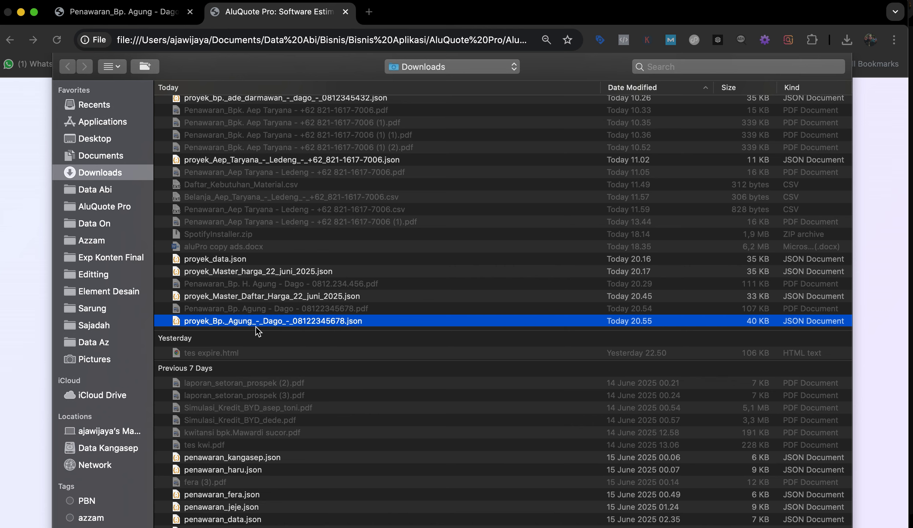
double_click(278, 322)
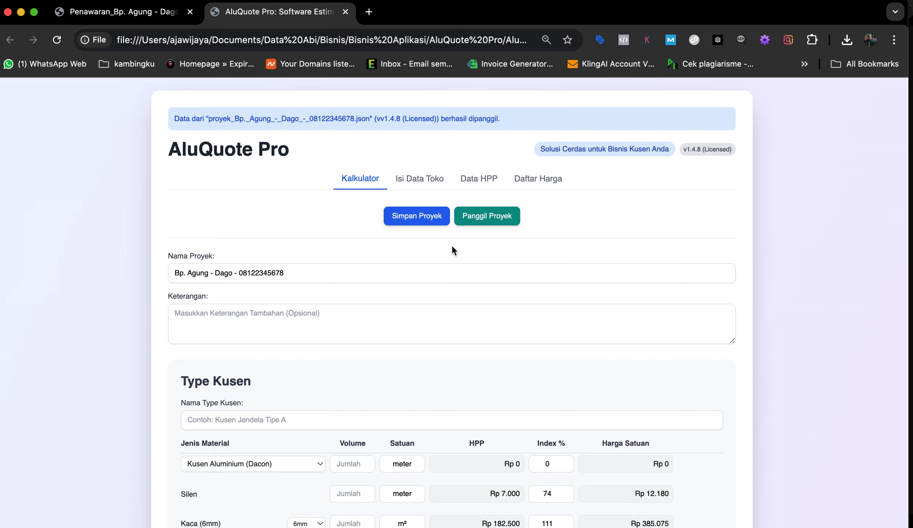
Step: Raise the Diskon (%) spinner from 5 to 10 and review the recap totals
scroll(458, 337, down, 12)
scroll(459, 338, down, 15)
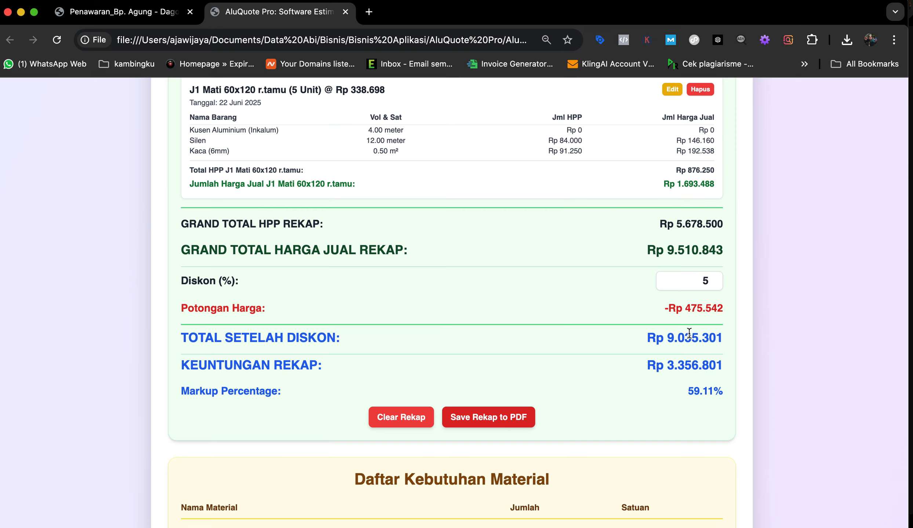
click(712, 277)
click(712, 277)
click(712, 278)
click(713, 277)
click(712, 277)
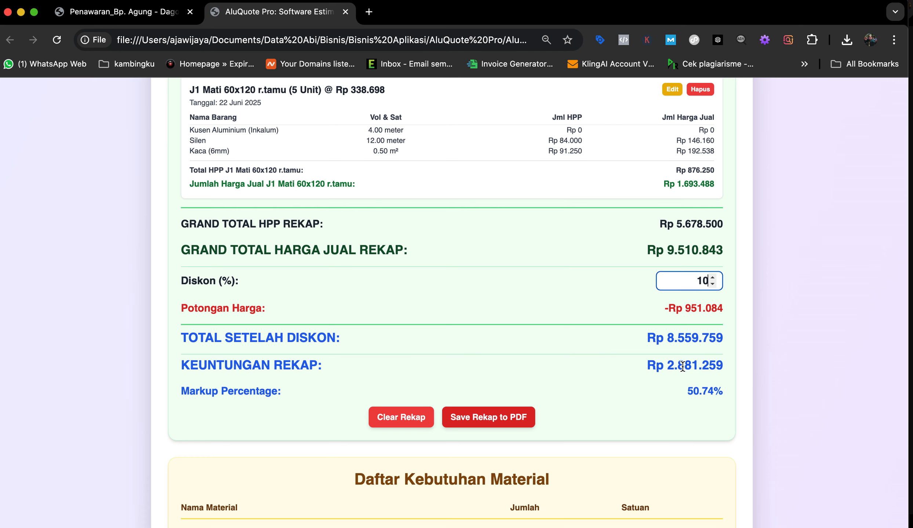
click(625, 293)
scroll(625, 293, up, 8)
scroll(626, 293, up, 2)
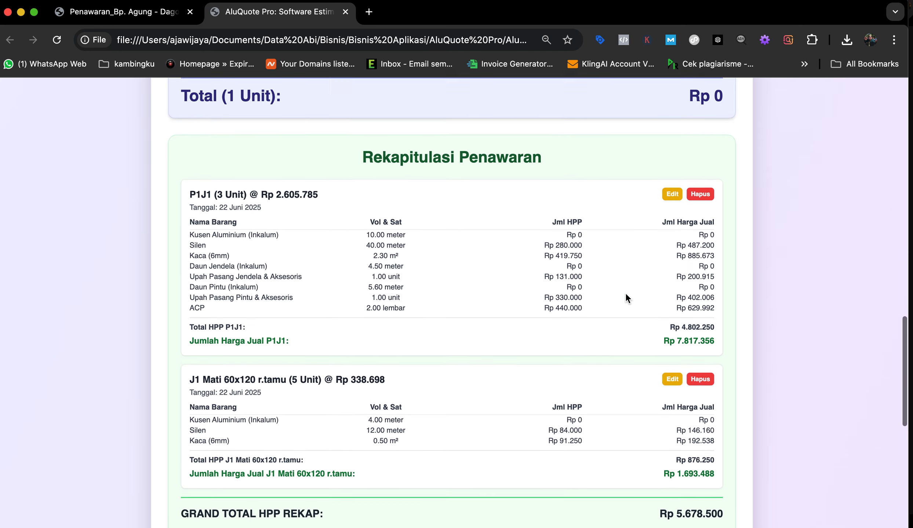
scroll(625, 293, down, 1)
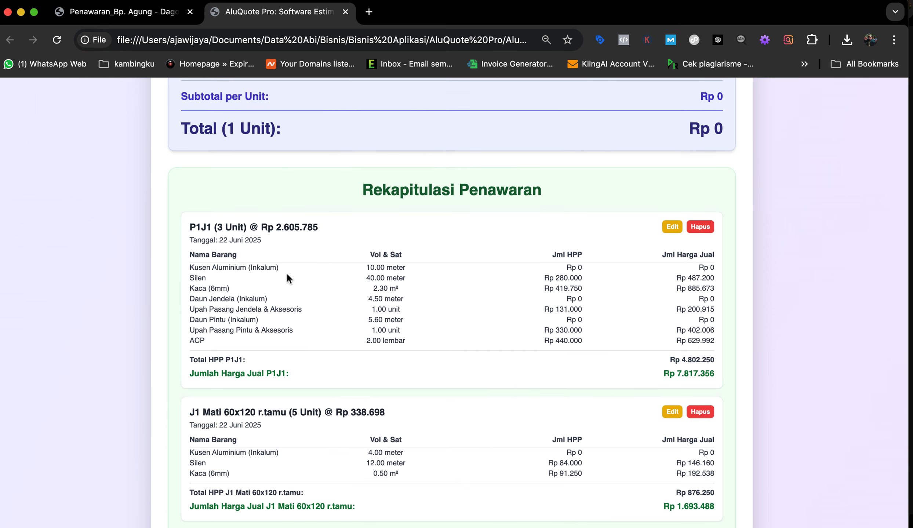
scroll(287, 275, down, 4)
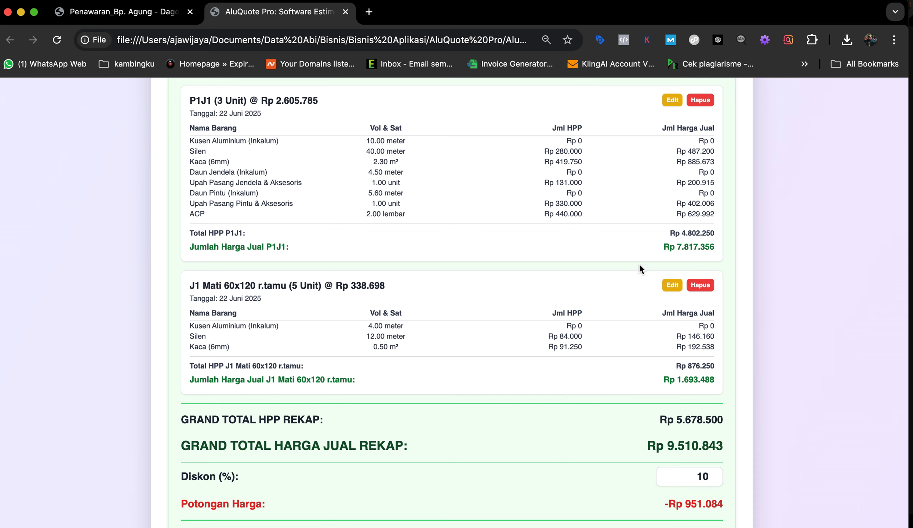
Step: Change J1 Mati 60x120 r.tamu's Total Unit from 5 to 7, save, and export the recap PDF
click(676, 289)
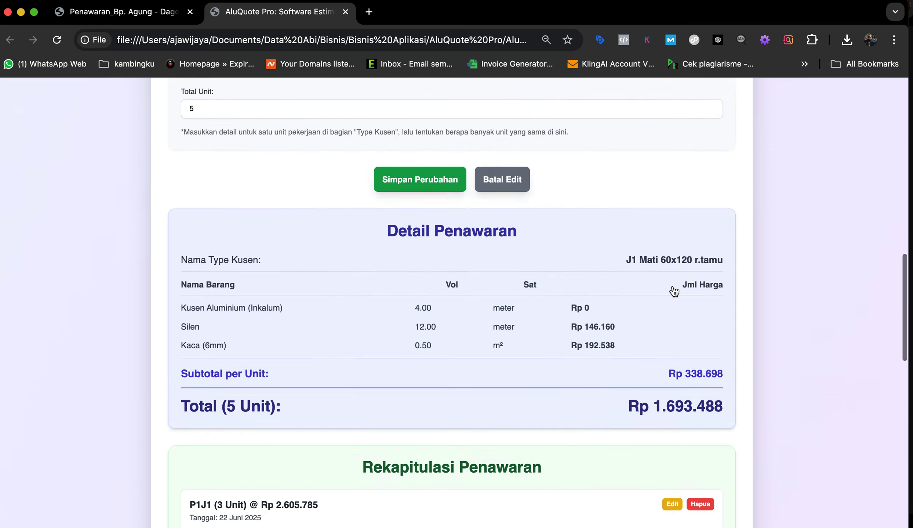
scroll(439, 426, down, 15)
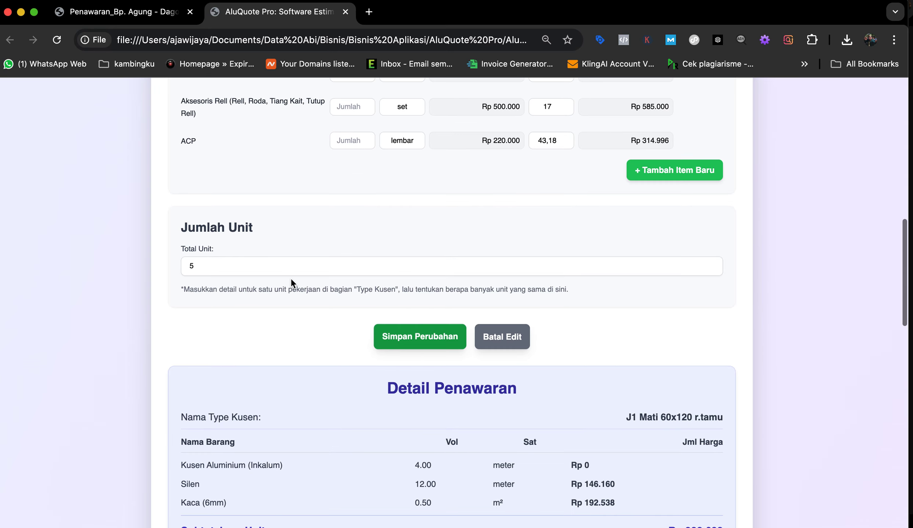
click(196, 267)
key(BackSpace)
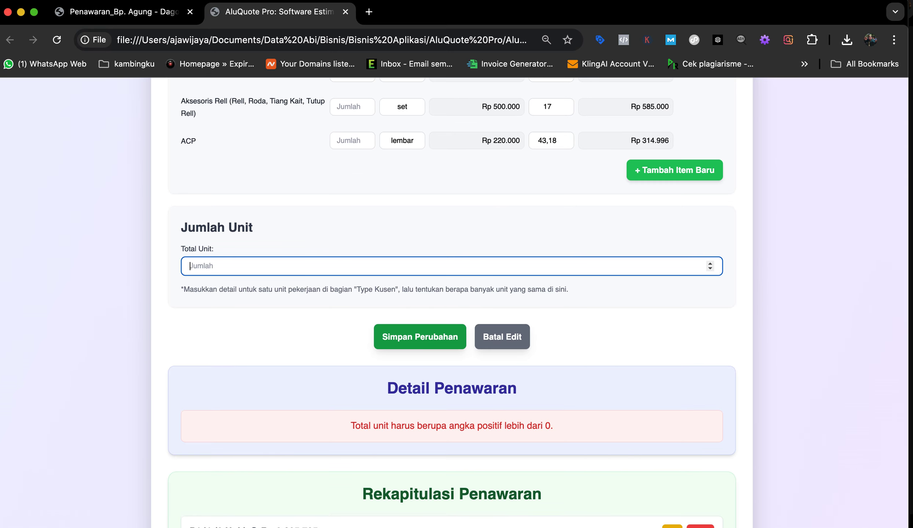
text(7)
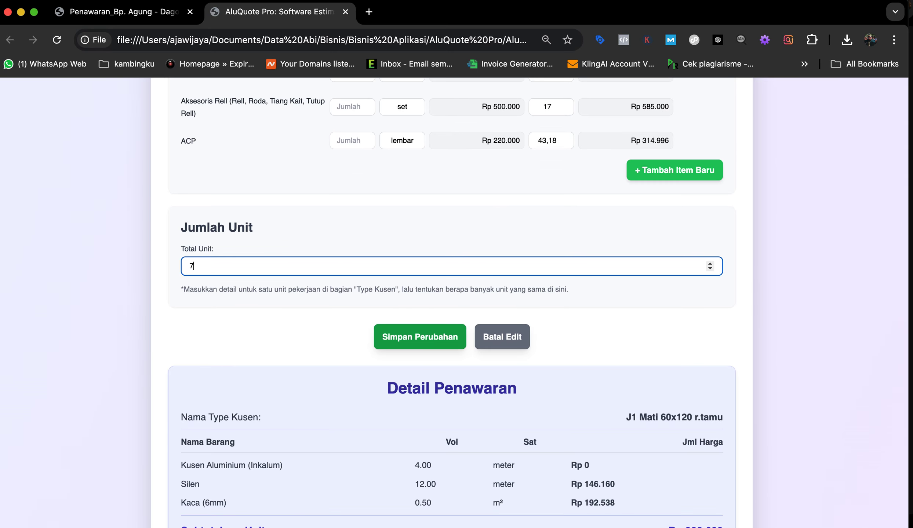
click(429, 339)
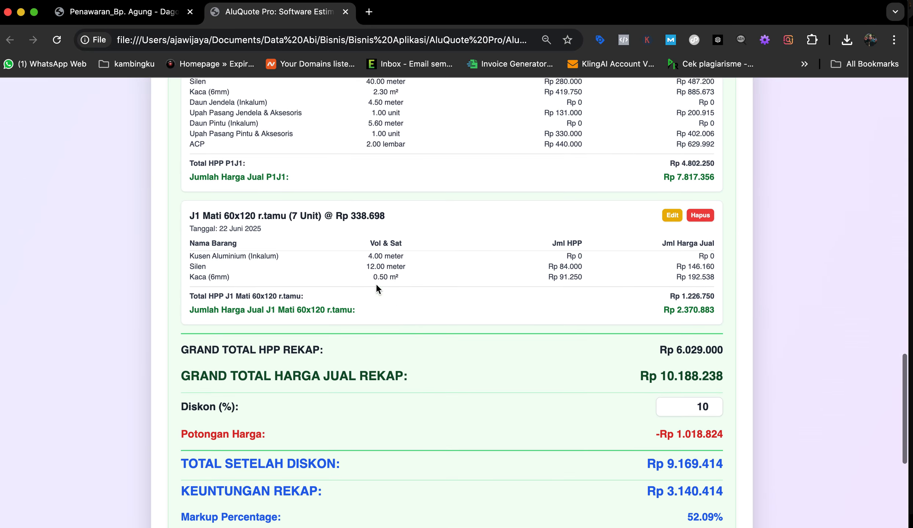
scroll(514, 265, down, 5)
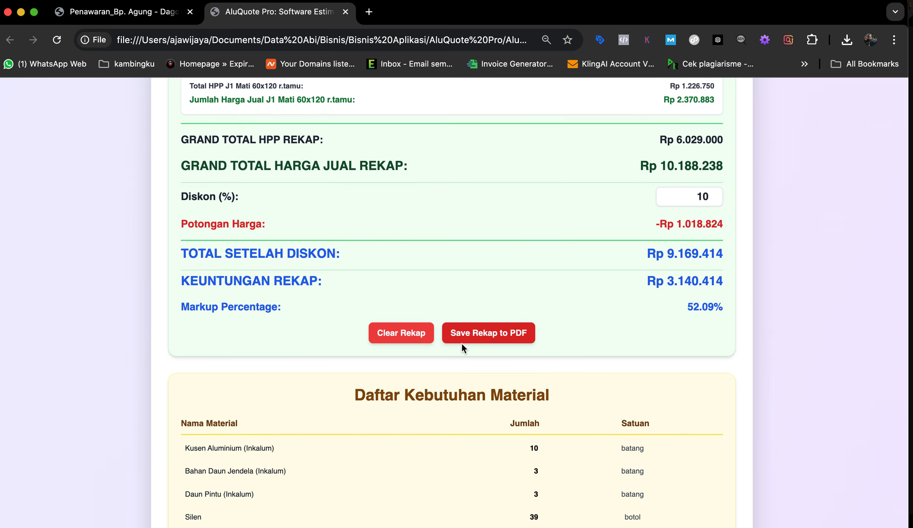
click(485, 338)
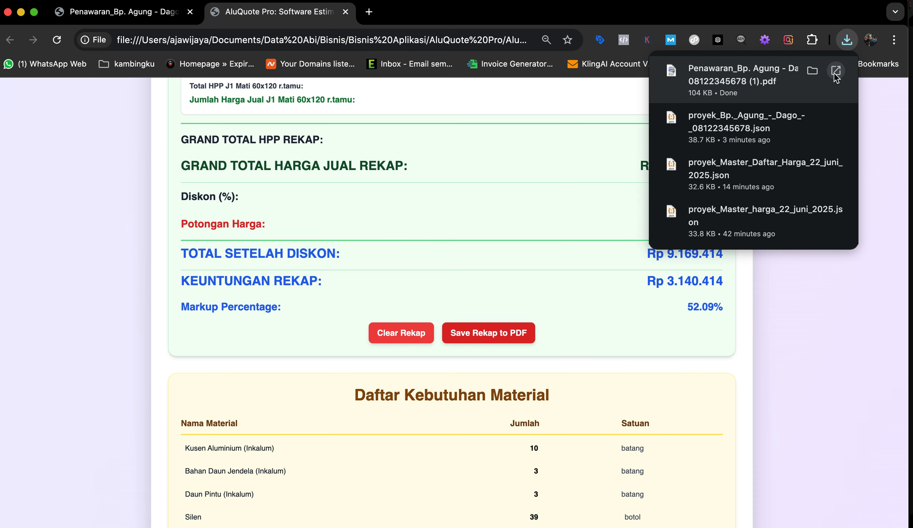
Step: Compare the new (1).pdf offer with the earlier PDF, then return to the AluQuote Pro calculator
click(835, 72)
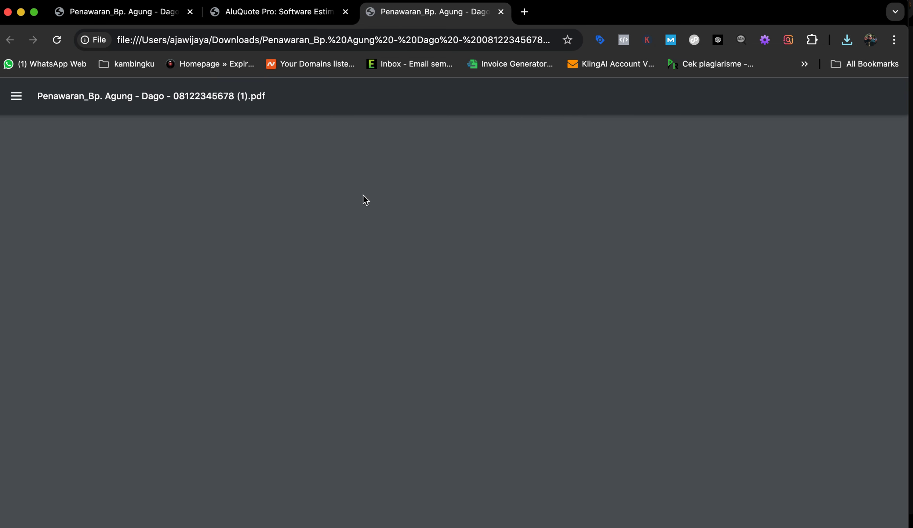
scroll(377, 276, down, 3)
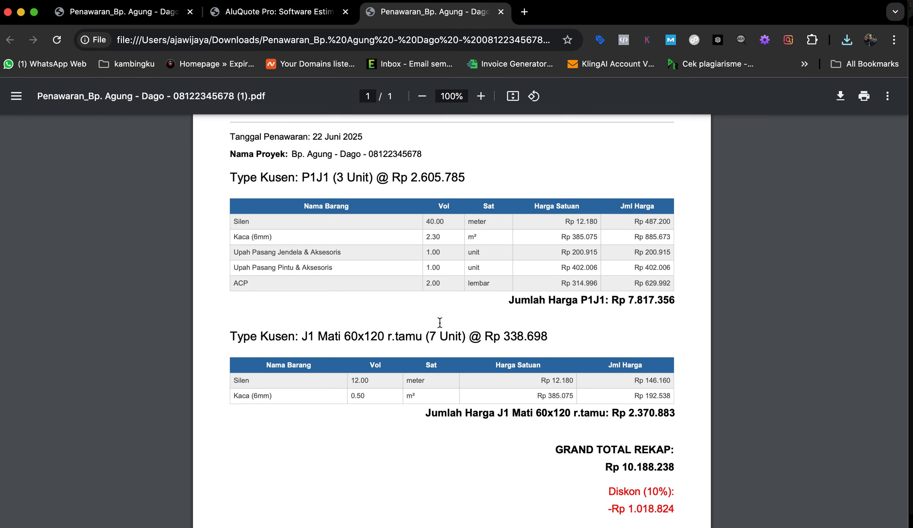
click(141, 16)
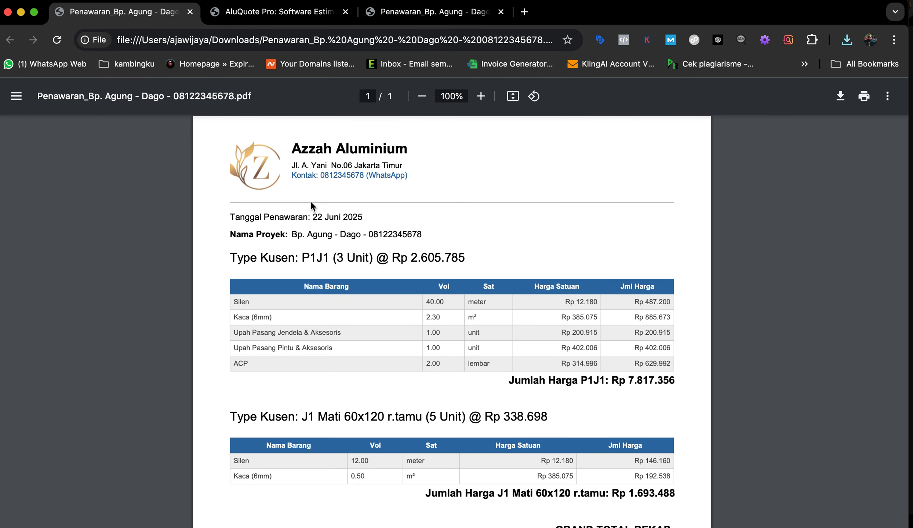
click(413, 16)
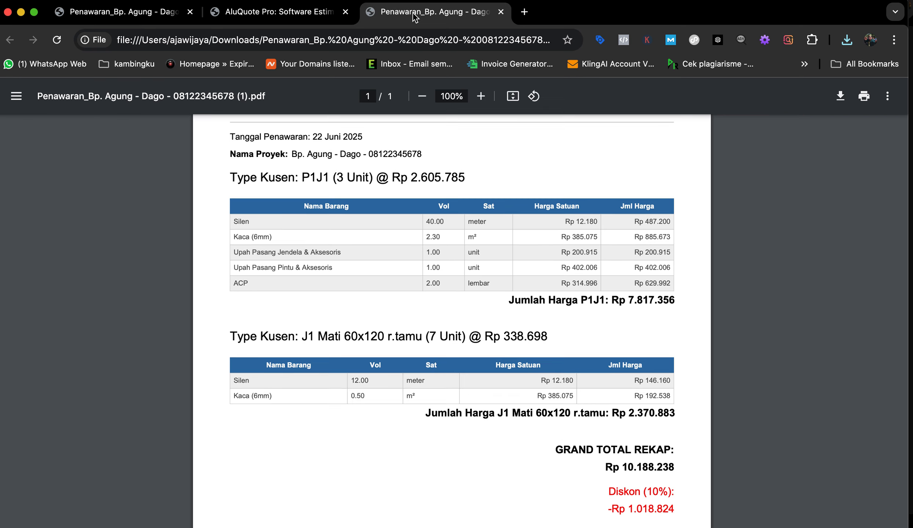
scroll(506, 383, down, 5)
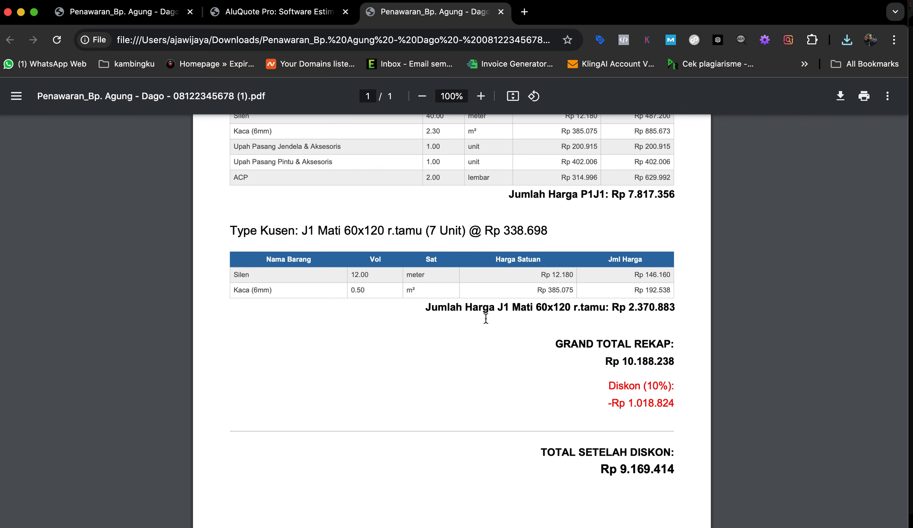
click(284, 16)
scroll(407, 335, up, 15)
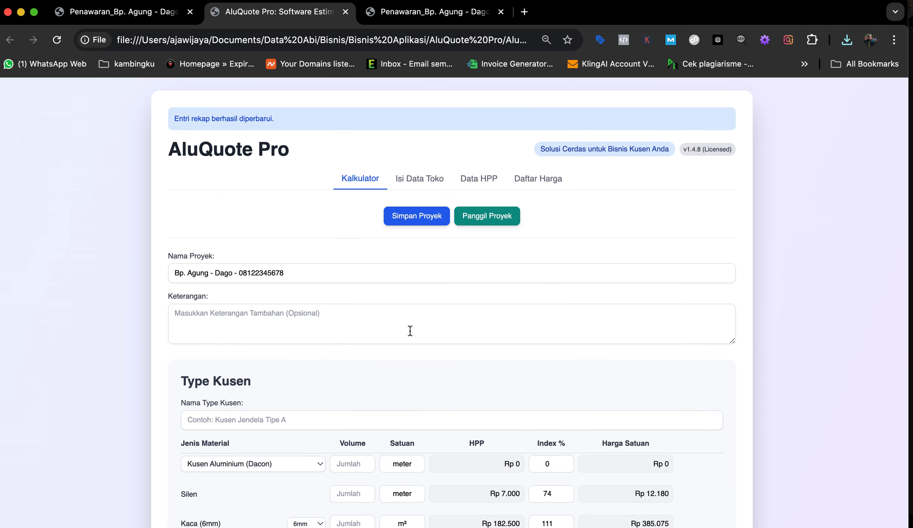